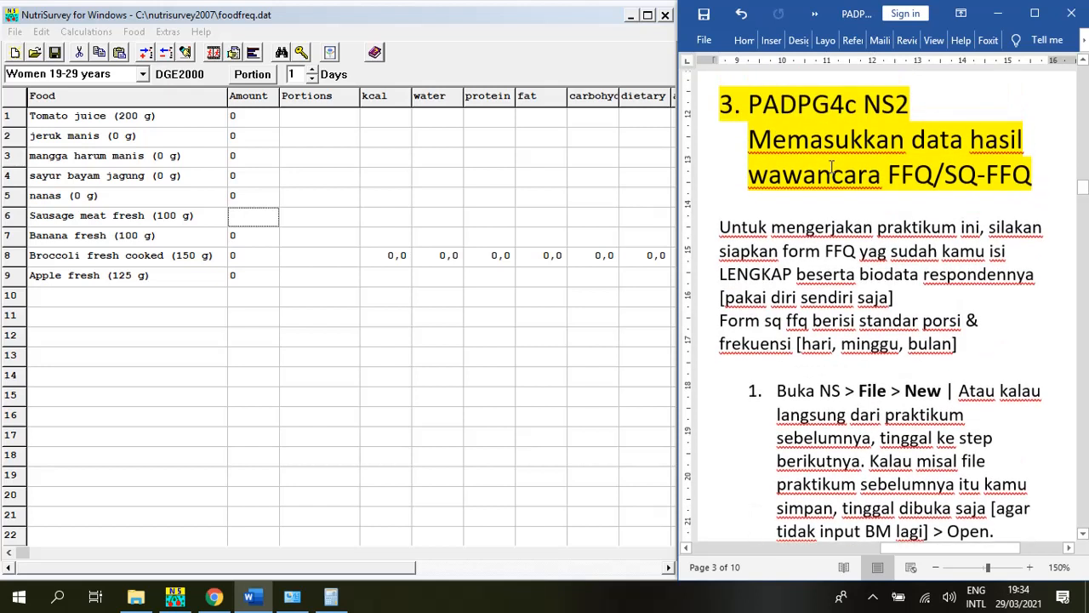
# Step: Review the FFQ/SQ-FFQ exercise heading and the instructions for defining standard portions in the Word document
pyautogui.moveTo(750, 140); pyautogui.dragTo(1013, 187)
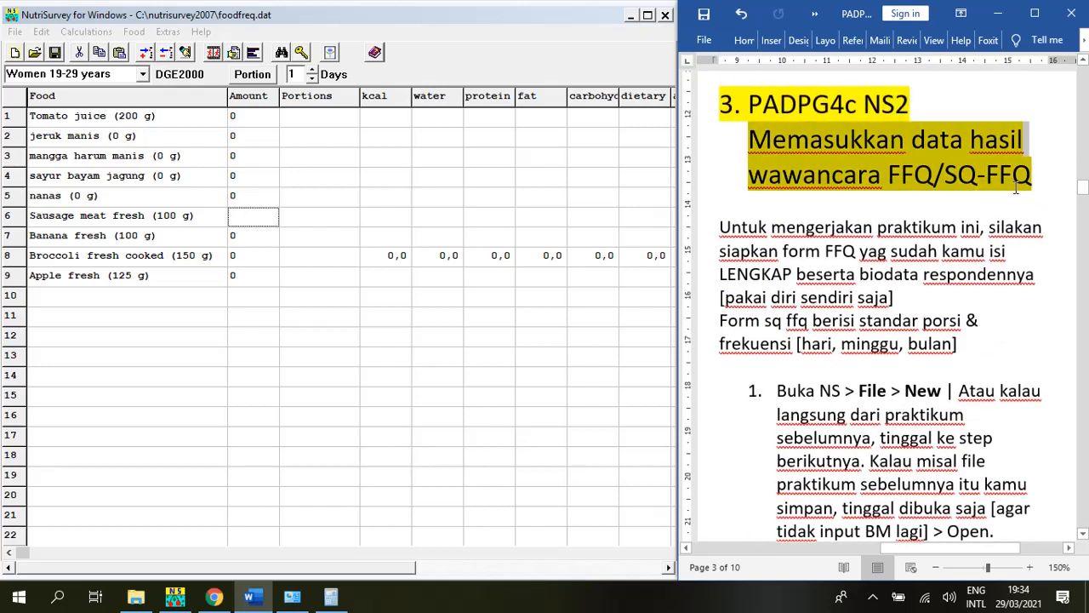
pyautogui.click(875, 214)
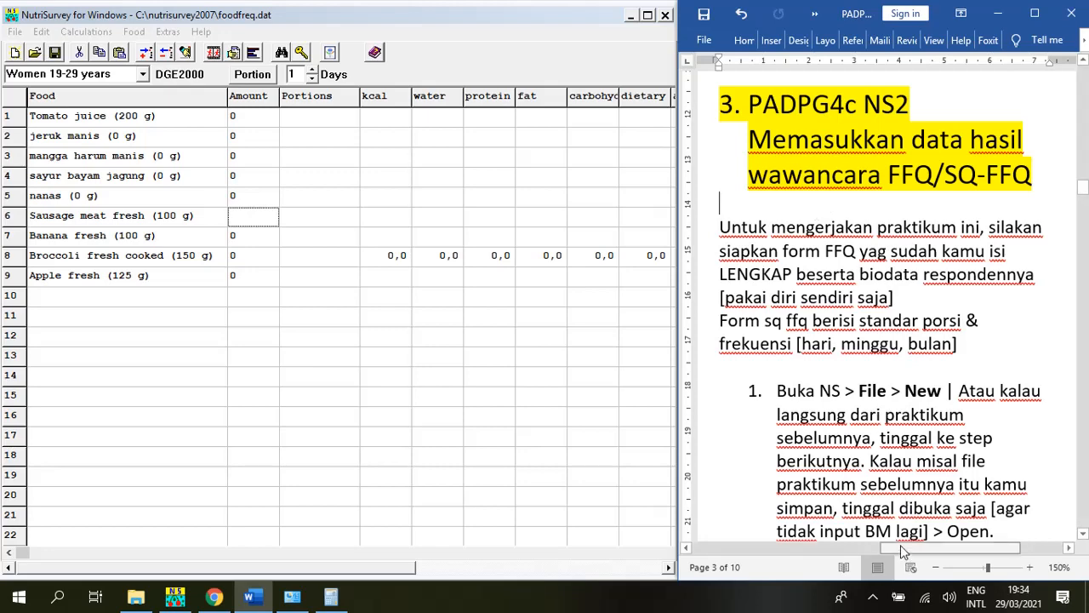
pyautogui.moveTo(902, 550); pyautogui.dragTo(758, 550)
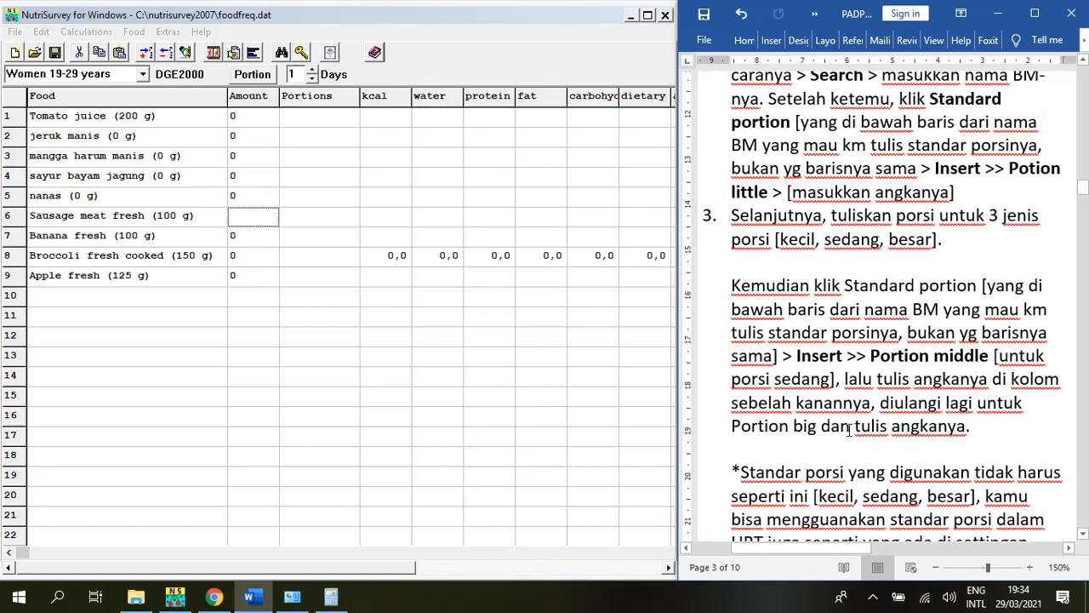
pyautogui.scroll(-5, 850, 428)
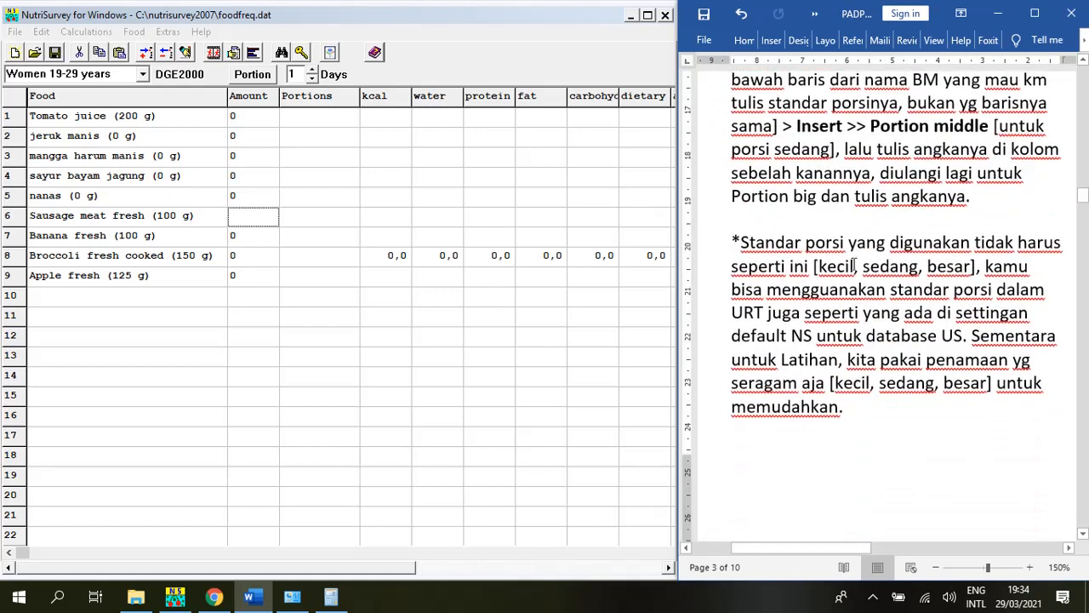
pyautogui.click(854, 266)
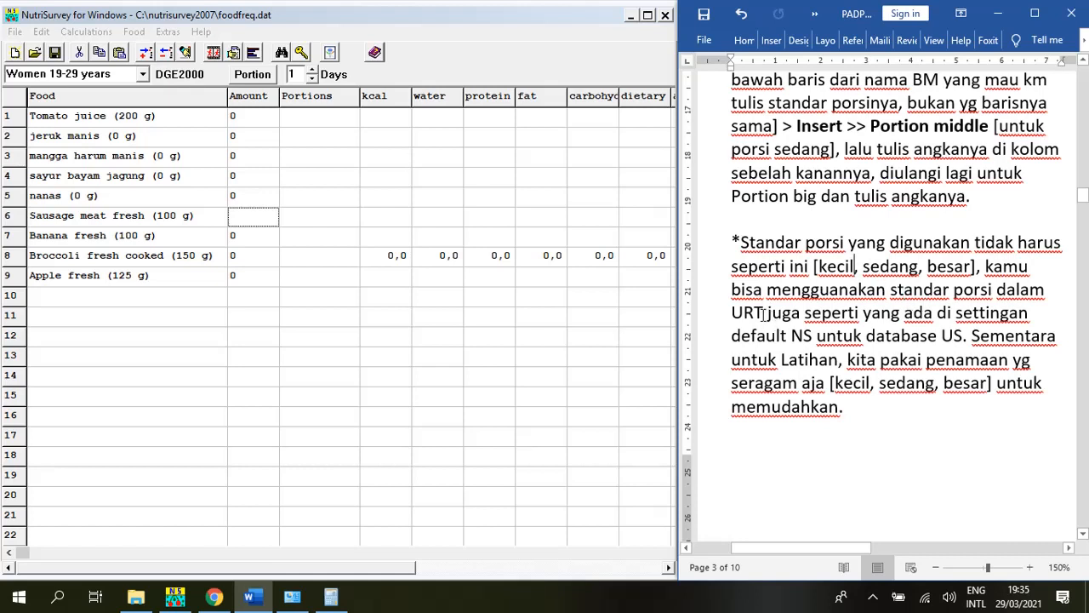
pyautogui.moveTo(750, 315); pyautogui.dragTo(732, 316)
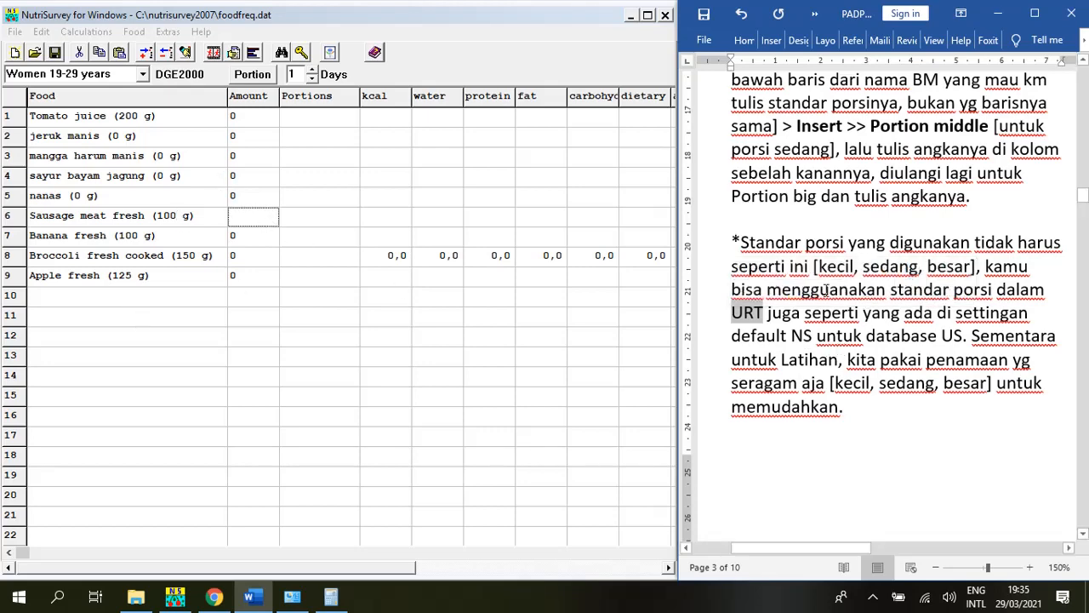
pyautogui.scroll(5, 823, 290)
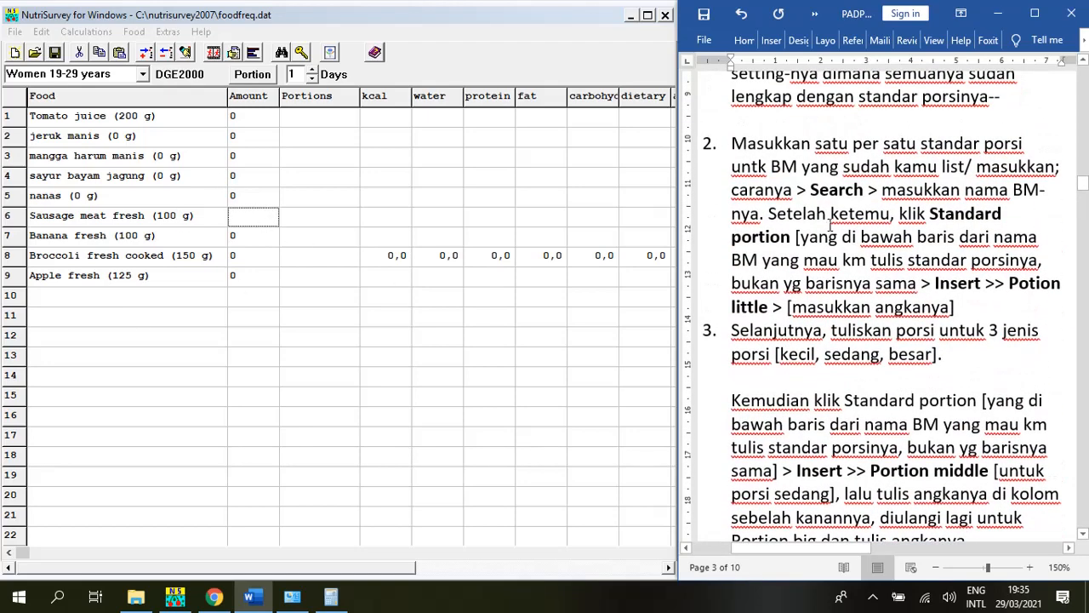
pyautogui.scroll(5, 831, 223)
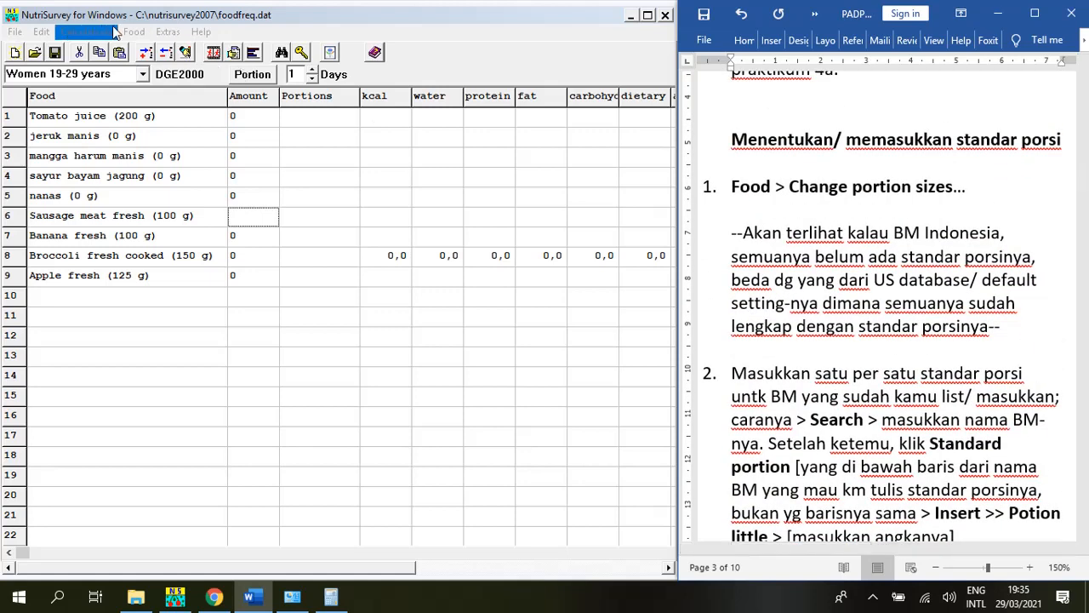
# Step: Open NutriSurvey's Change portion sizes dialog and browse the standard portions of the bread and roll entries
pyautogui.click(134, 32)
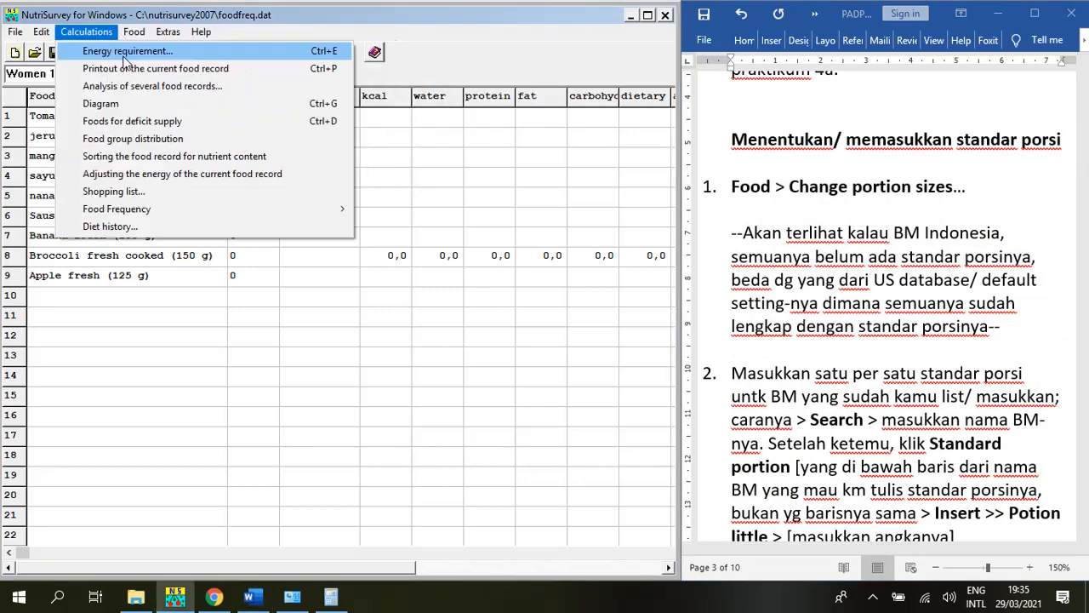
pyautogui.moveTo(134, 32)
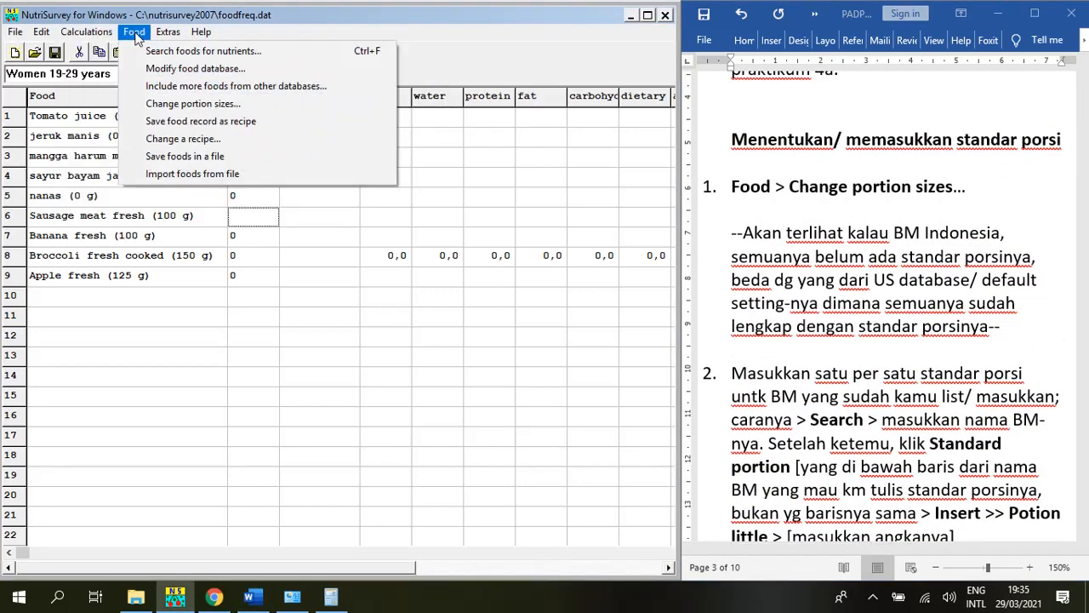
pyautogui.click(179, 106)
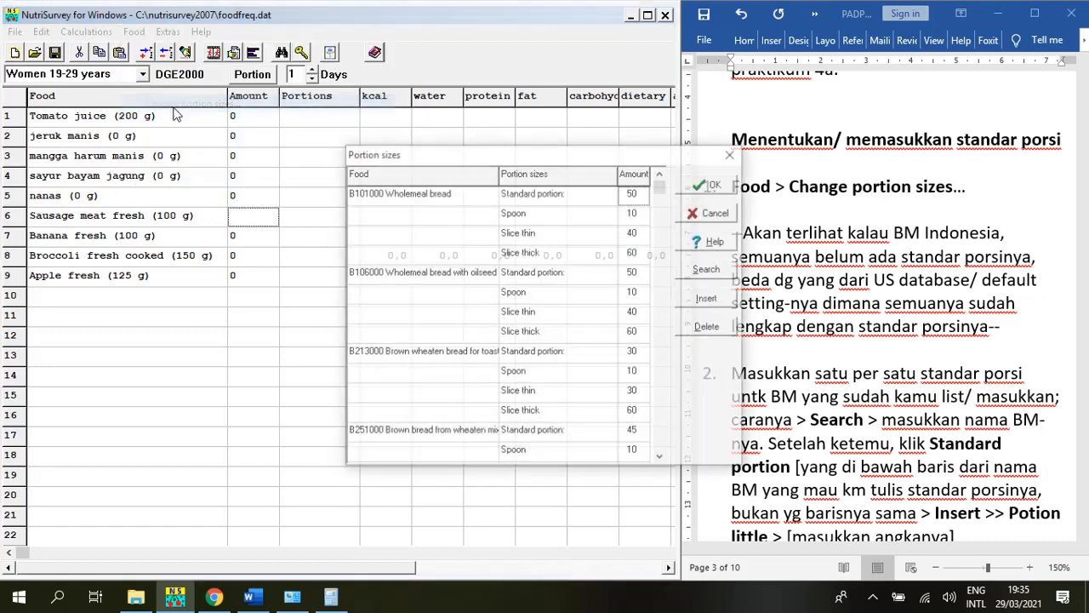
pyautogui.click(529, 220)
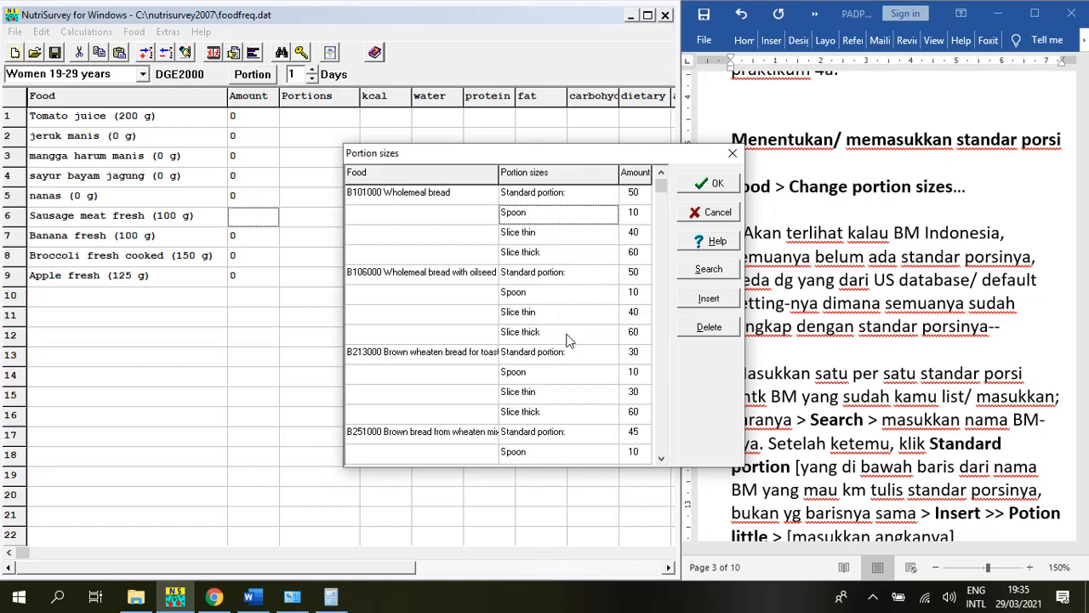
pyautogui.moveTo(560, 318); pyautogui.dragTo(552, 446)
pyautogui.scroll(-12, 552, 446)
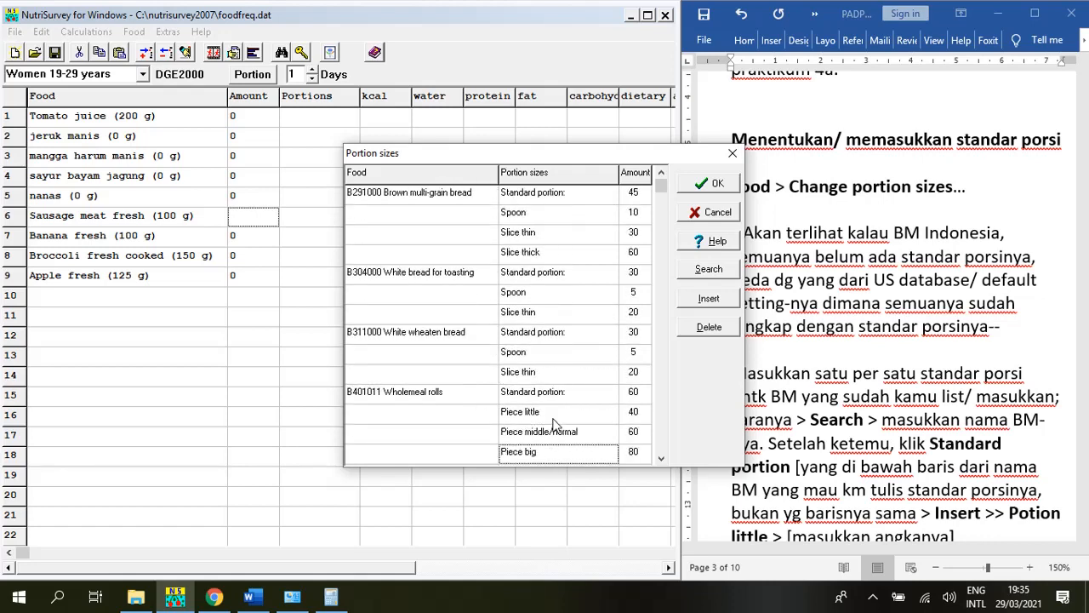
pyautogui.scroll(-6, 545, 277)
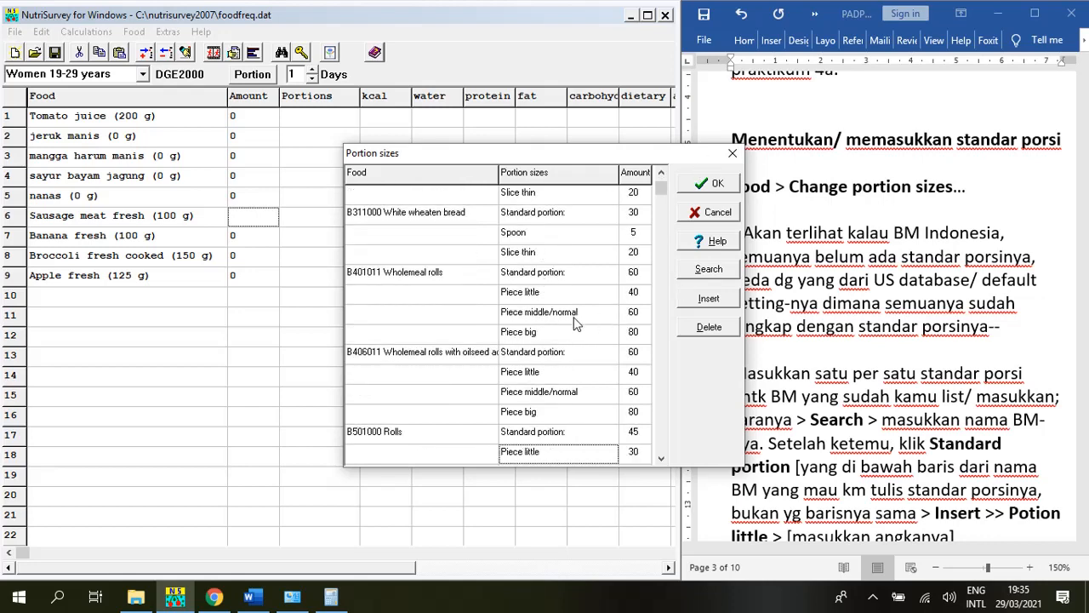
pyautogui.scroll(-6, 574, 323)
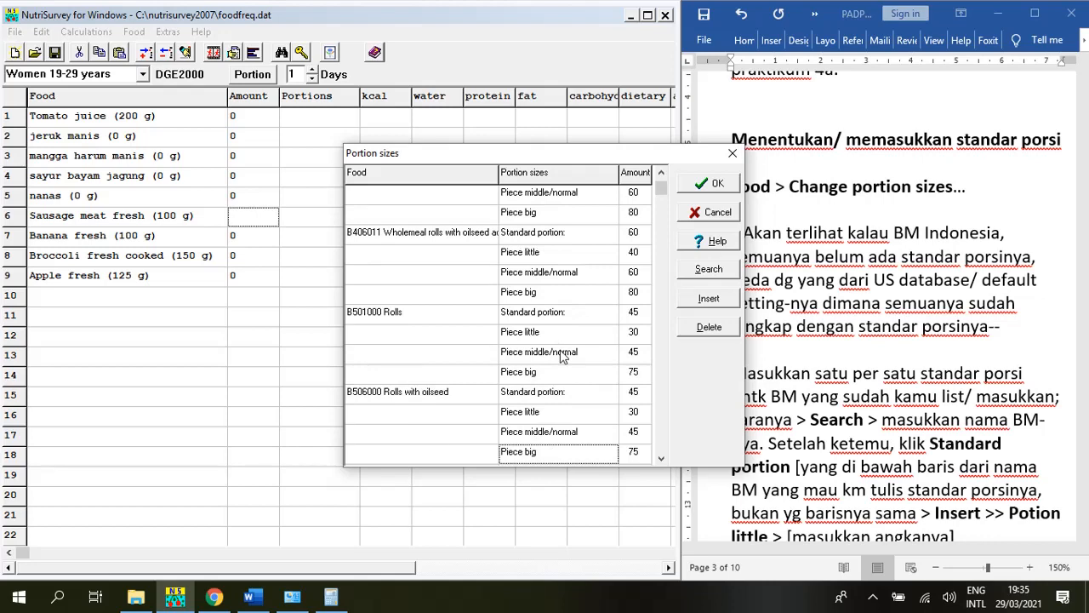
# Step: Examine the portion names that can be inserted for Rolls, and close the portion sizes dialog without adding any
pyautogui.click(563, 335)
pyautogui.click(698, 299)
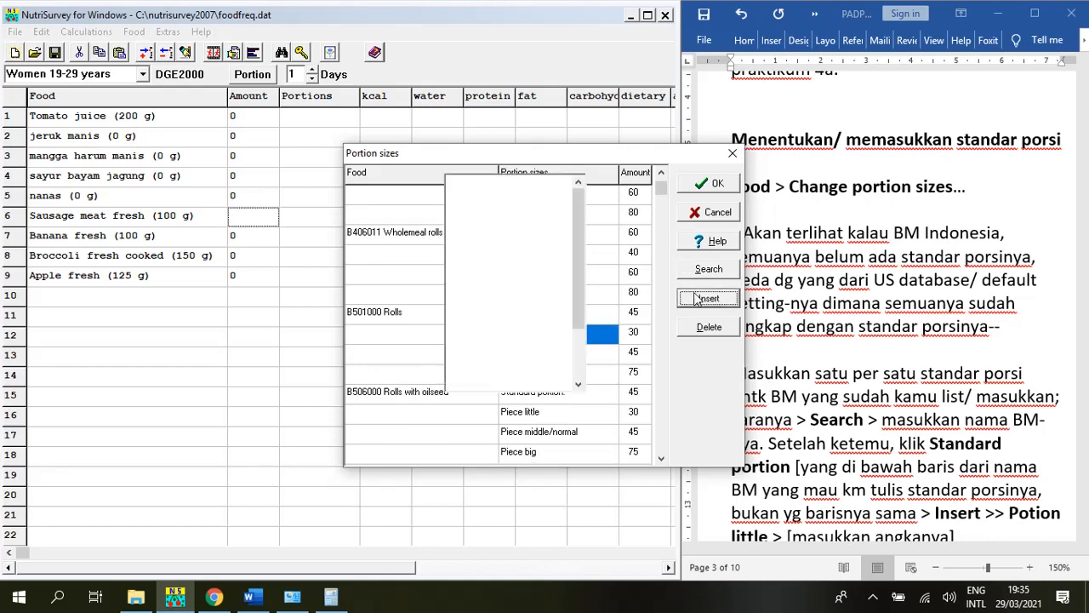
pyautogui.scroll(-4, 481, 277)
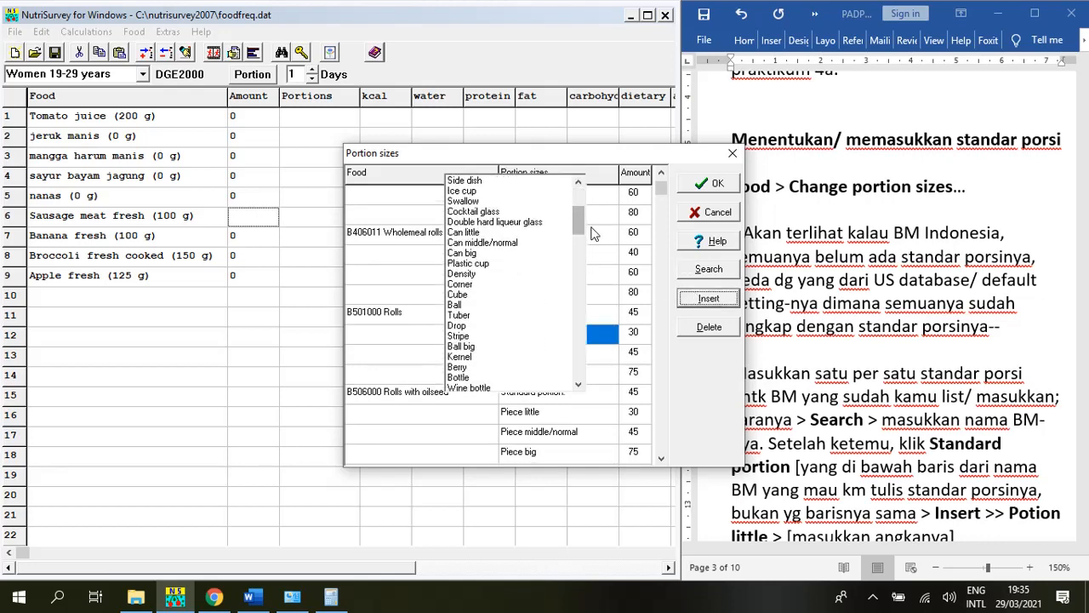
pyautogui.moveTo(578, 220); pyautogui.dragTo(561, 378)
pyautogui.click(618, 259)
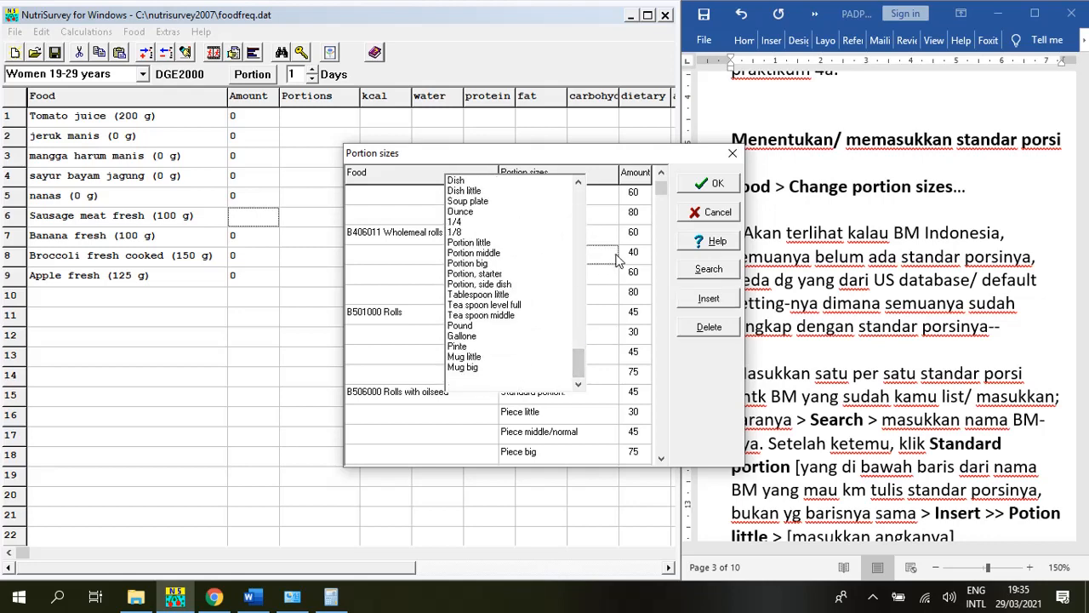
pyautogui.click(732, 153)
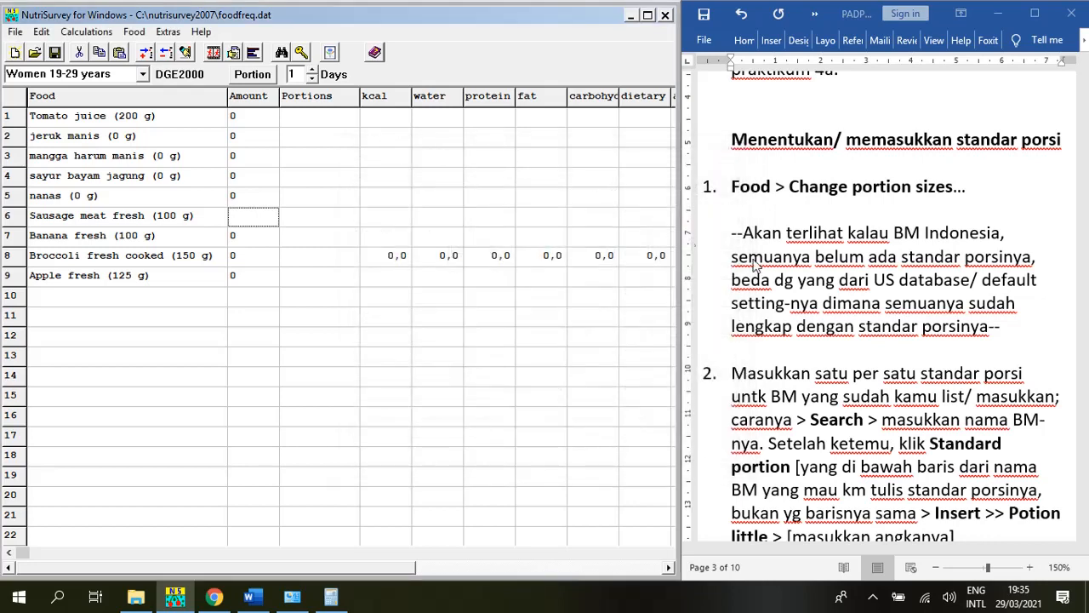
# Step: Read the Word instructions for entering FFQ interview data and compare them with the foods listed in the food record
pyautogui.scroll(-9, 890, 272)
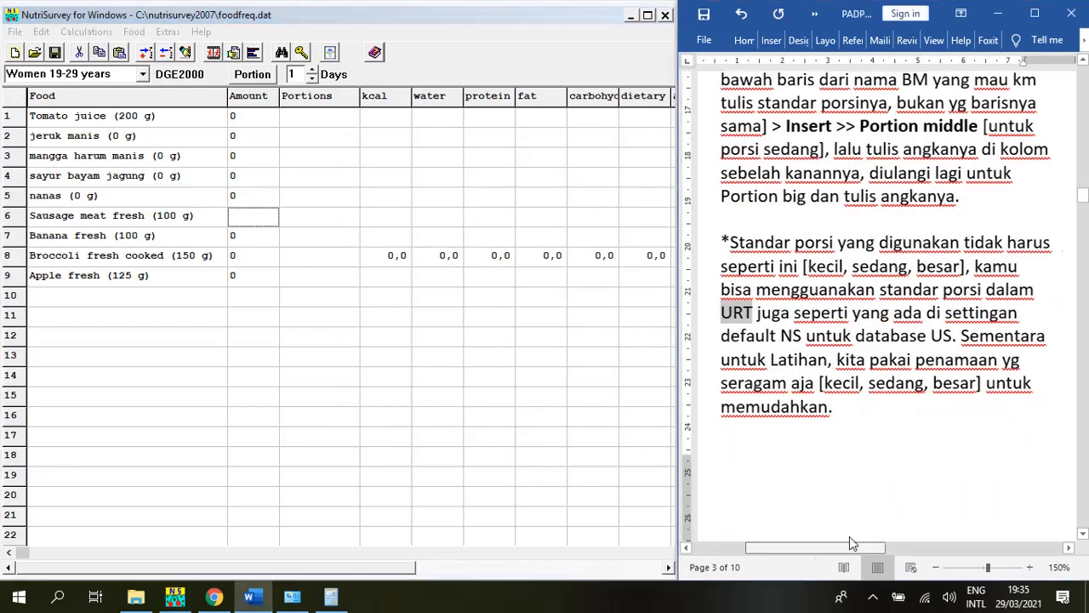
pyautogui.moveTo(816, 552); pyautogui.dragTo(975, 548)
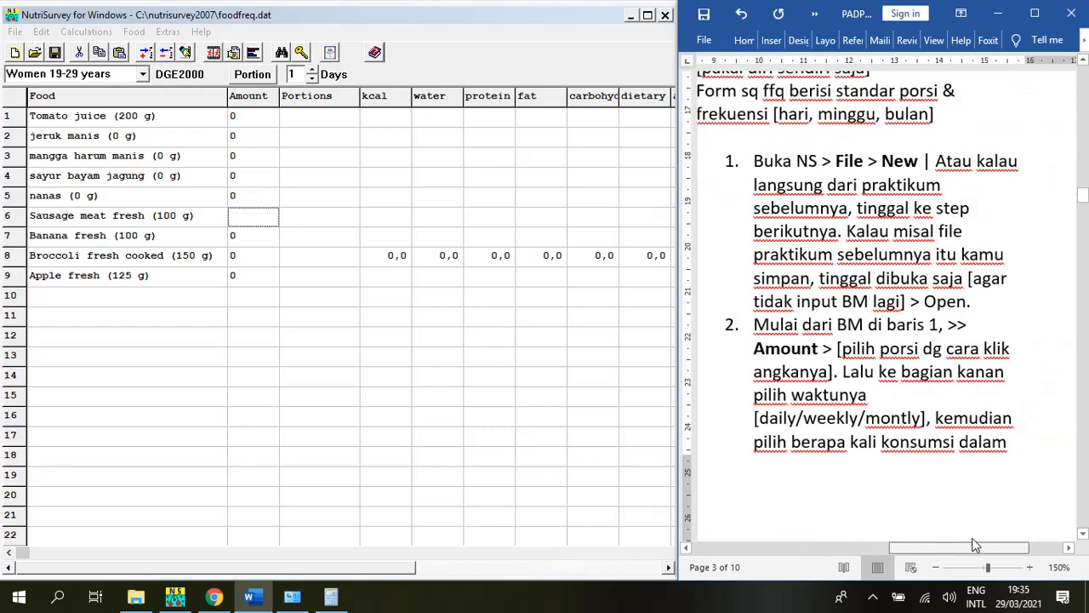
pyautogui.scroll(5, 917, 299)
pyautogui.scroll(-3, 928, 281)
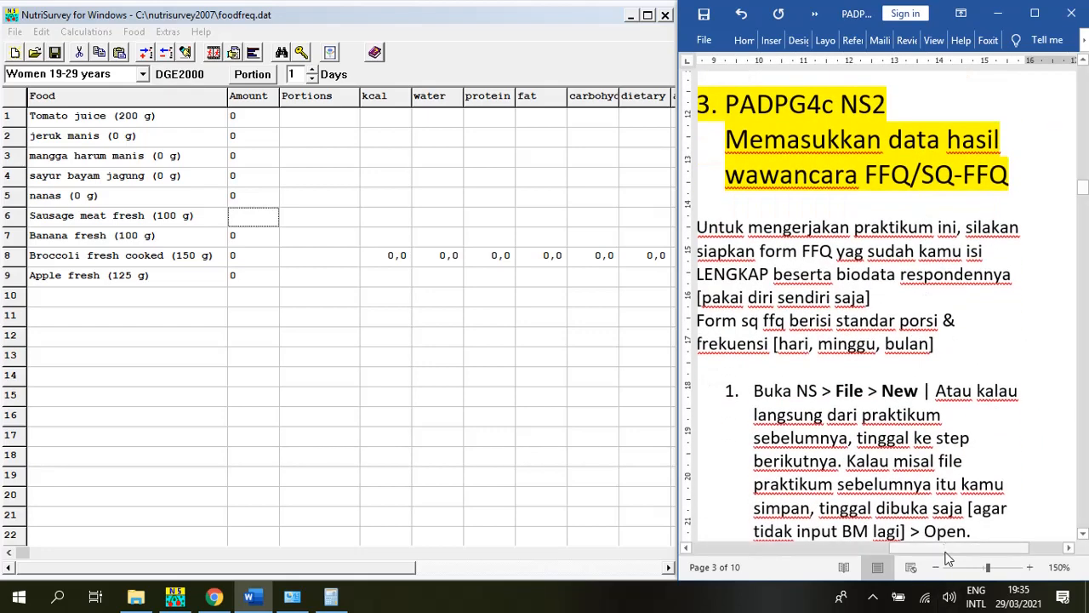
pyautogui.moveTo(948, 555); pyautogui.dragTo(937, 558)
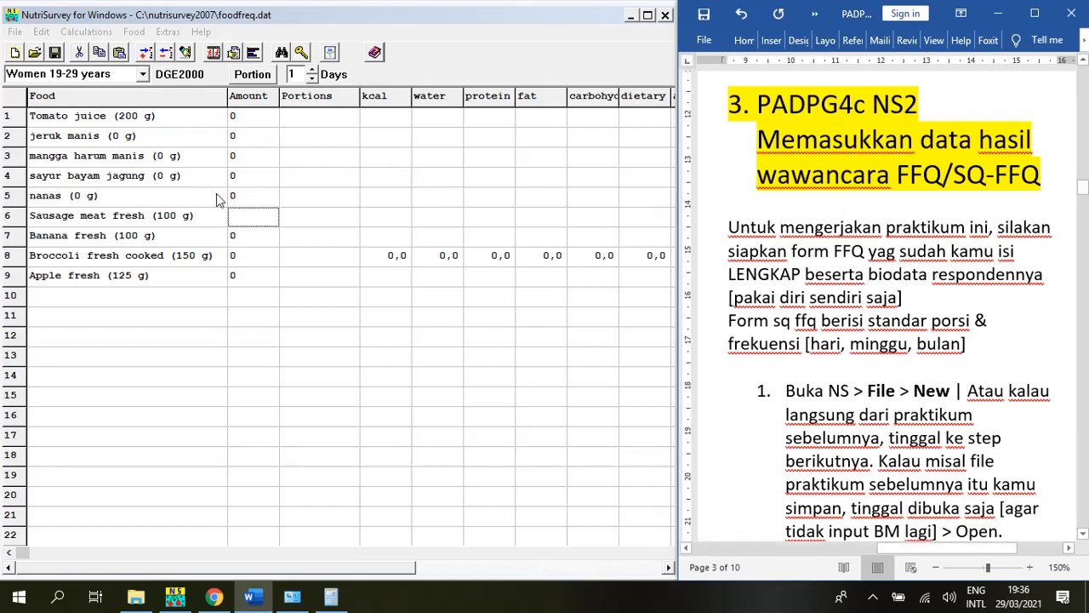
pyautogui.moveTo(167, 115); pyautogui.dragTo(125, 303)
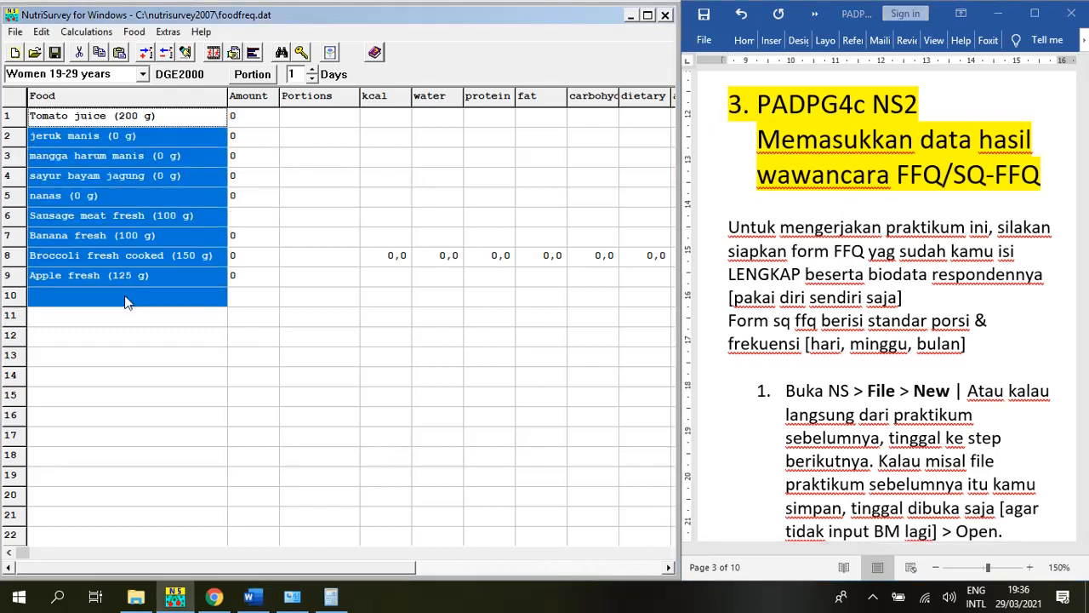
pyautogui.click(135, 318)
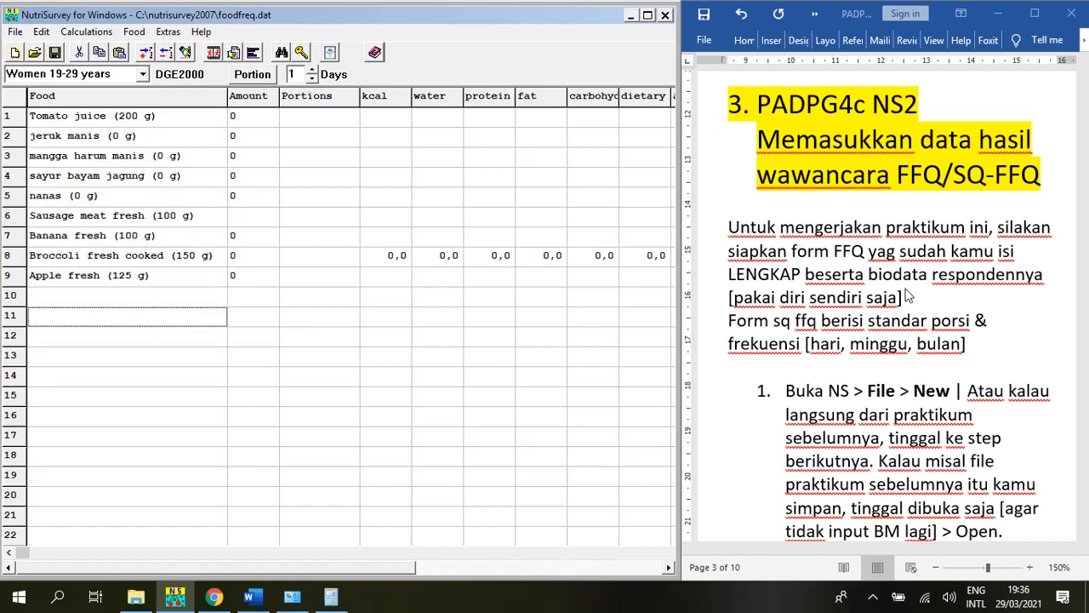
pyautogui.scroll(-2, 909, 296)
pyautogui.scroll(-1, 912, 302)
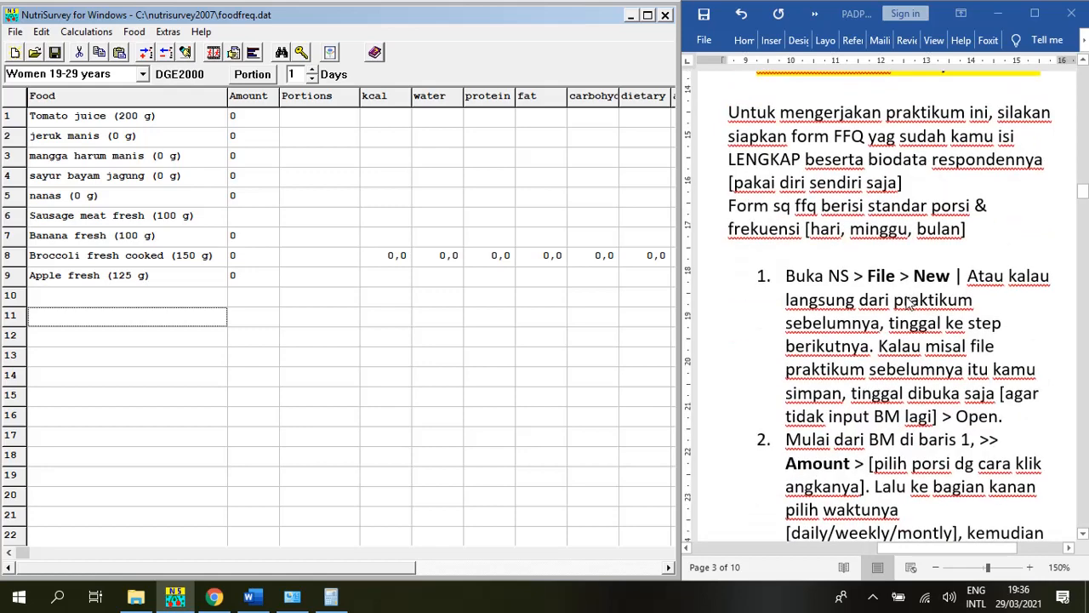
pyautogui.scroll(-1, 911, 298)
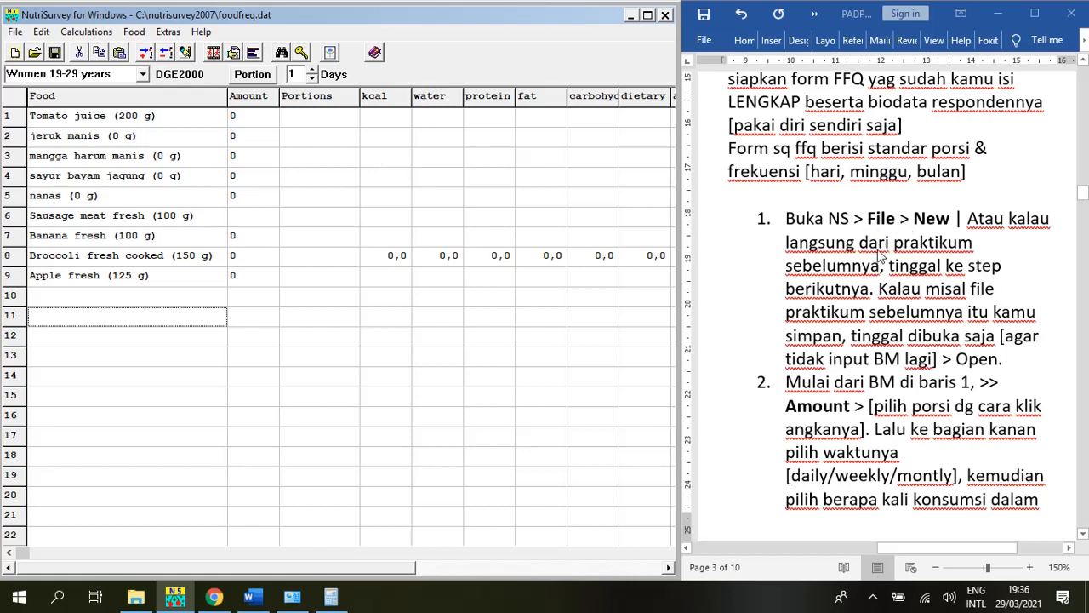
pyautogui.scroll(-2, 881, 256)
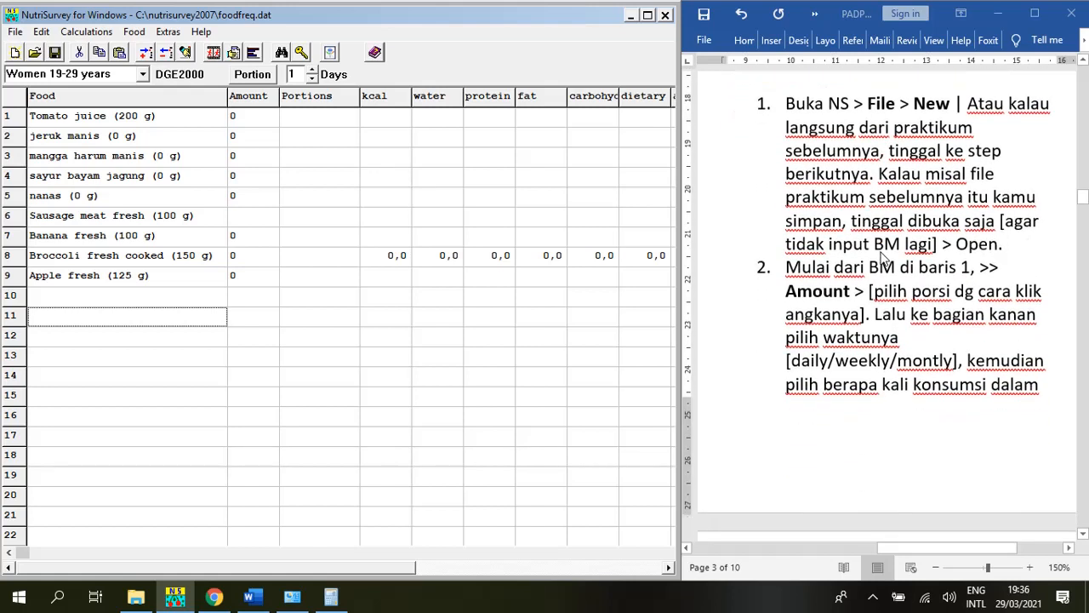
pyautogui.scroll(-2, 882, 255)
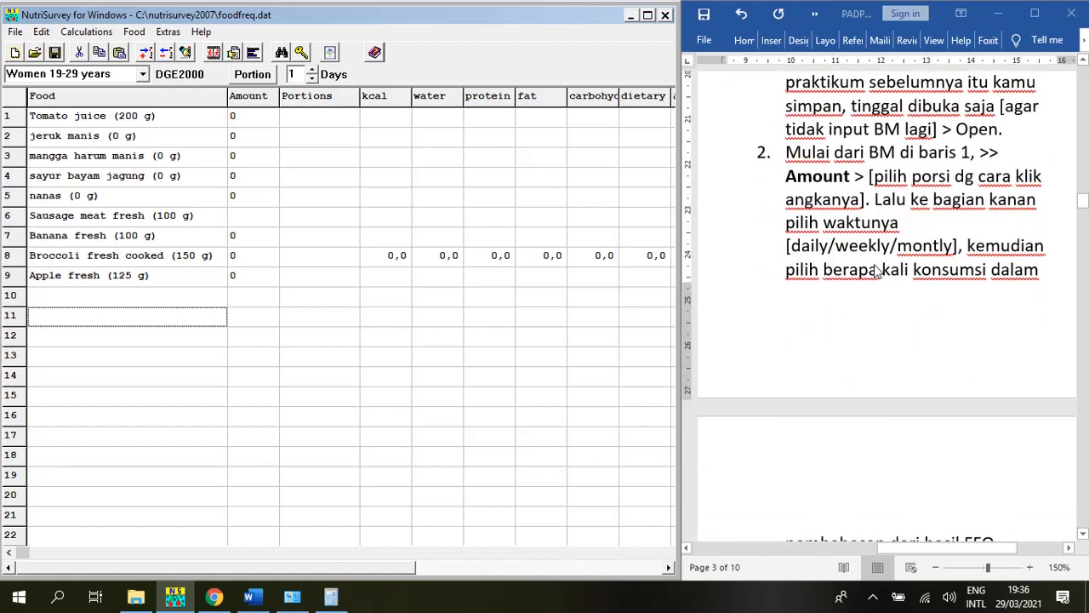
# Step: Check the Amount instruction against the tomato juice row, view its portion selection options, and close them without choosing any
pyautogui.click(258, 120)
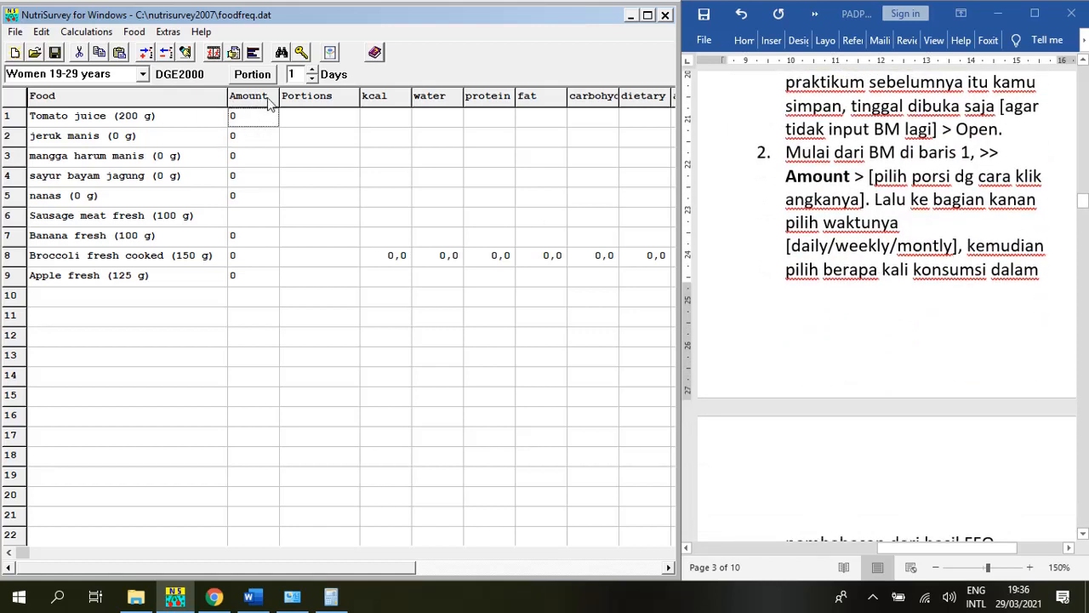
pyautogui.doubleClick(817, 175)
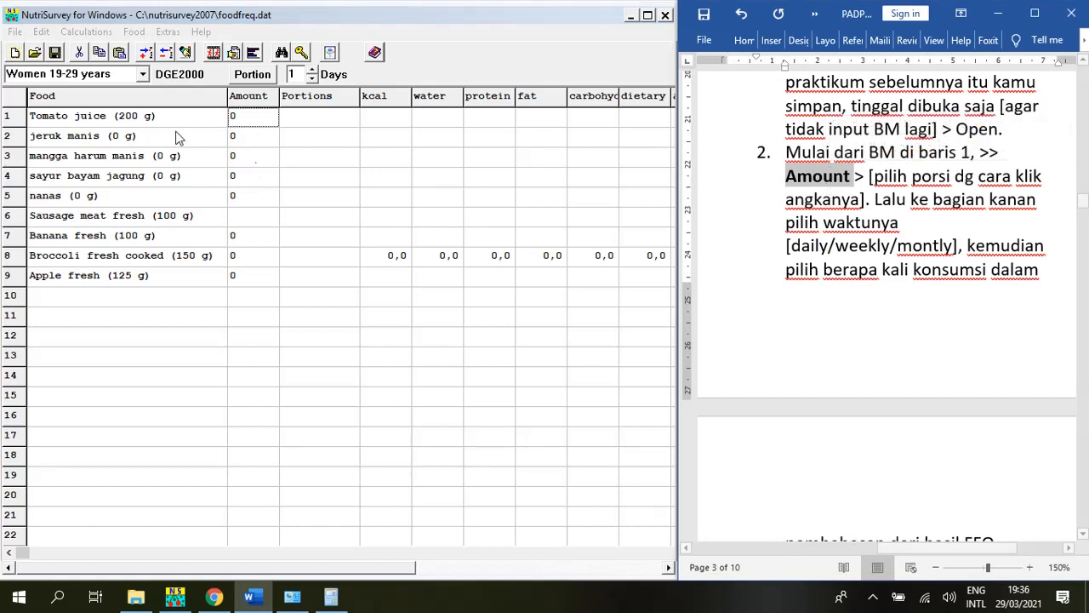
pyautogui.click(260, 126)
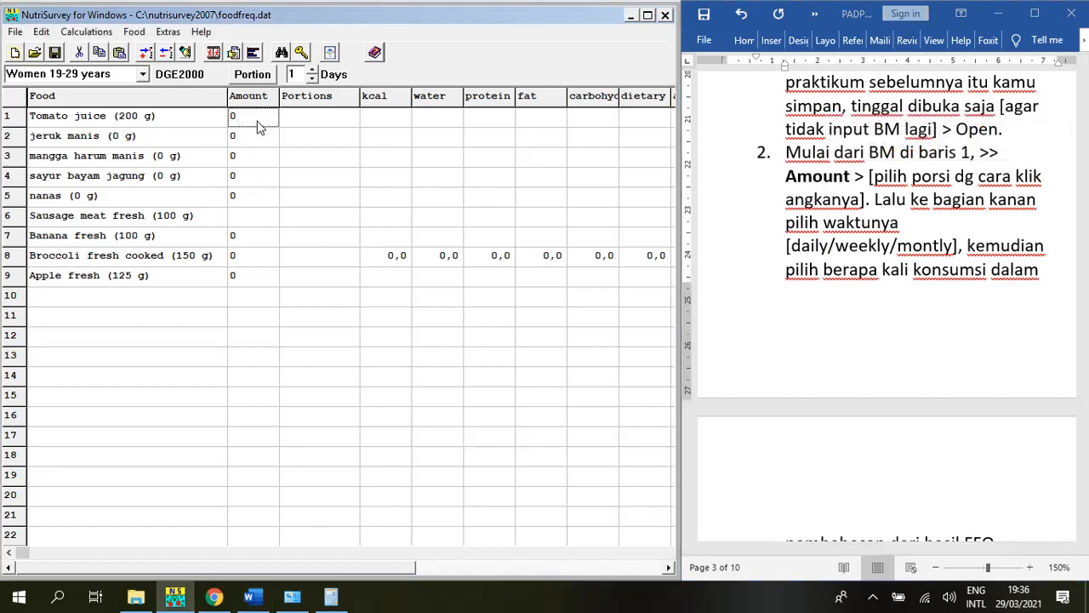
pyautogui.click(983, 152)
pyautogui.moveTo(981, 152); pyautogui.dragTo(1001, 151)
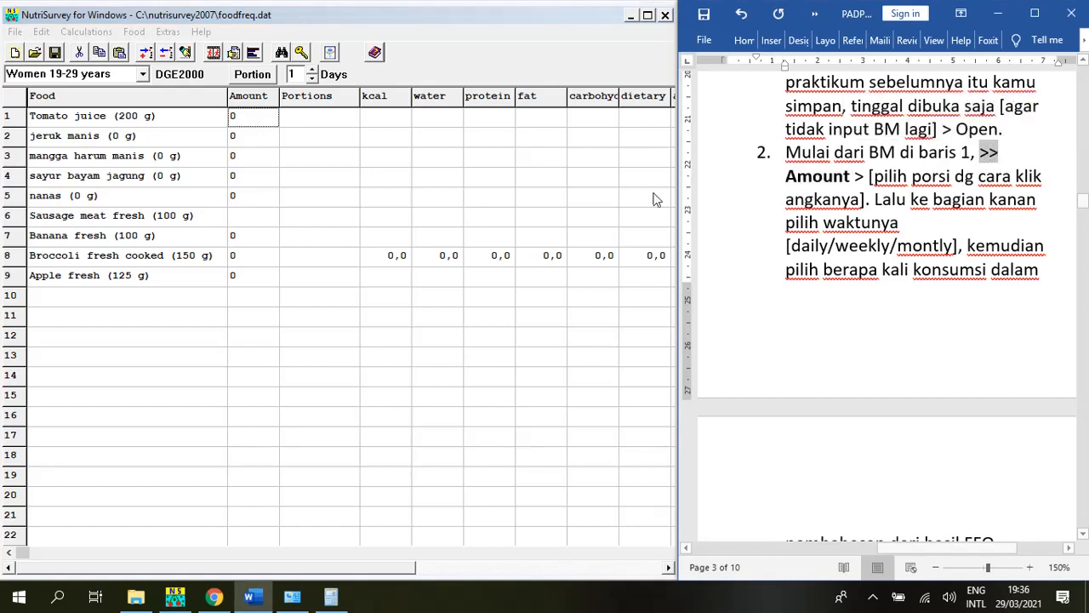
pyautogui.doubleClick(257, 115)
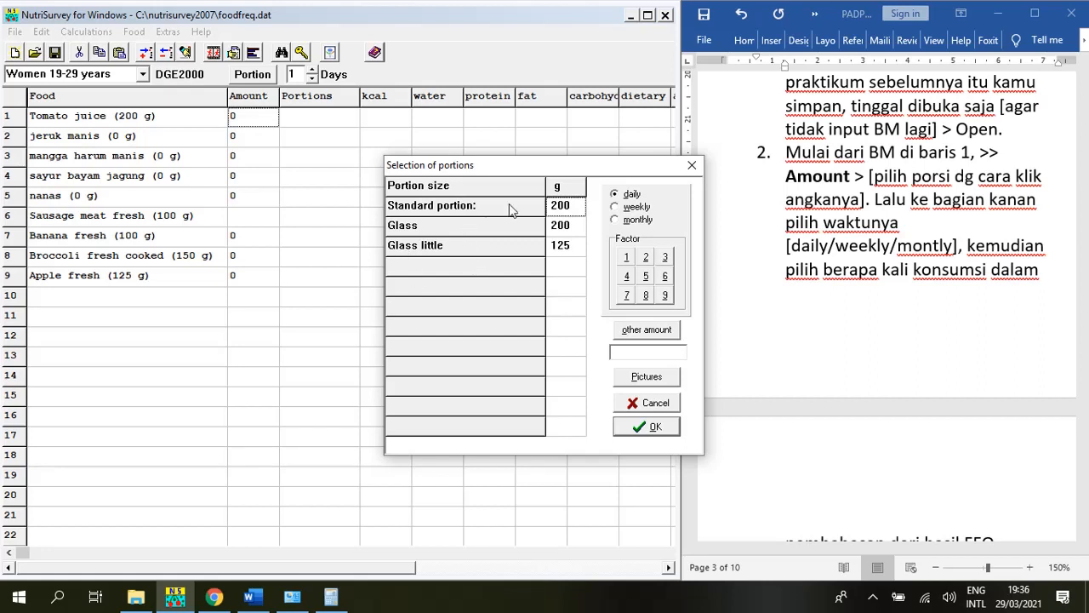
pyautogui.click(691, 167)
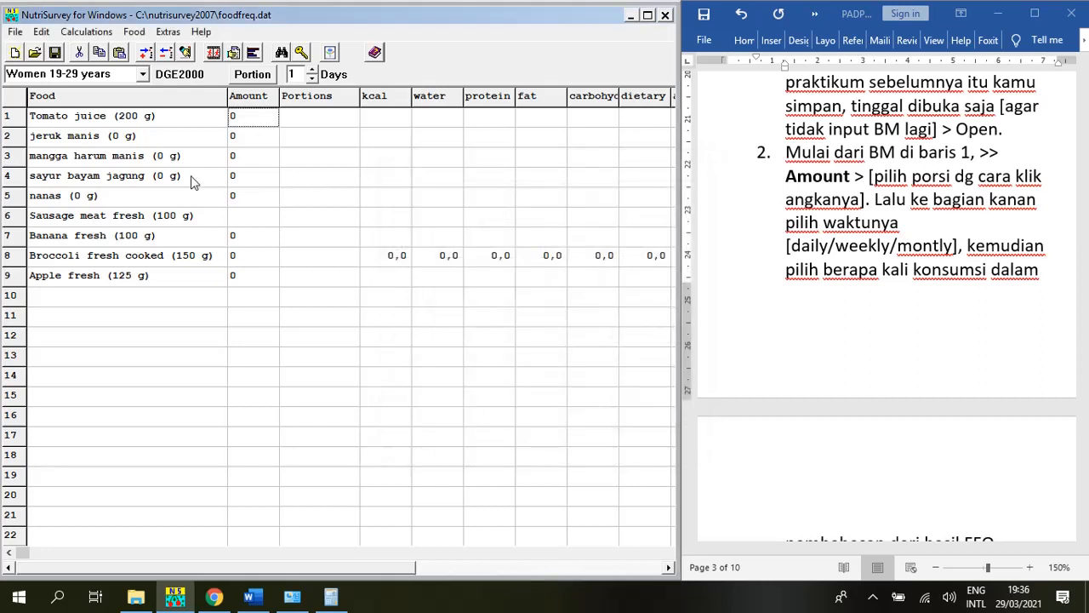
# Step: Record jeruk manis with the 40 g big portion eaten three times weekly
pyautogui.click(245, 139)
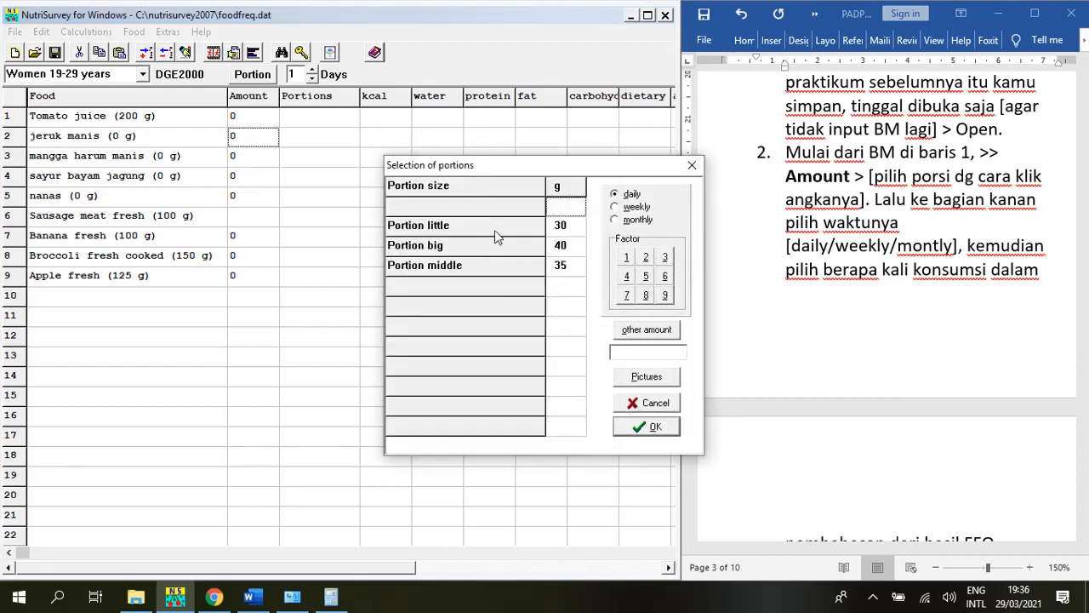
pyautogui.click(568, 250)
pyautogui.click(638, 209)
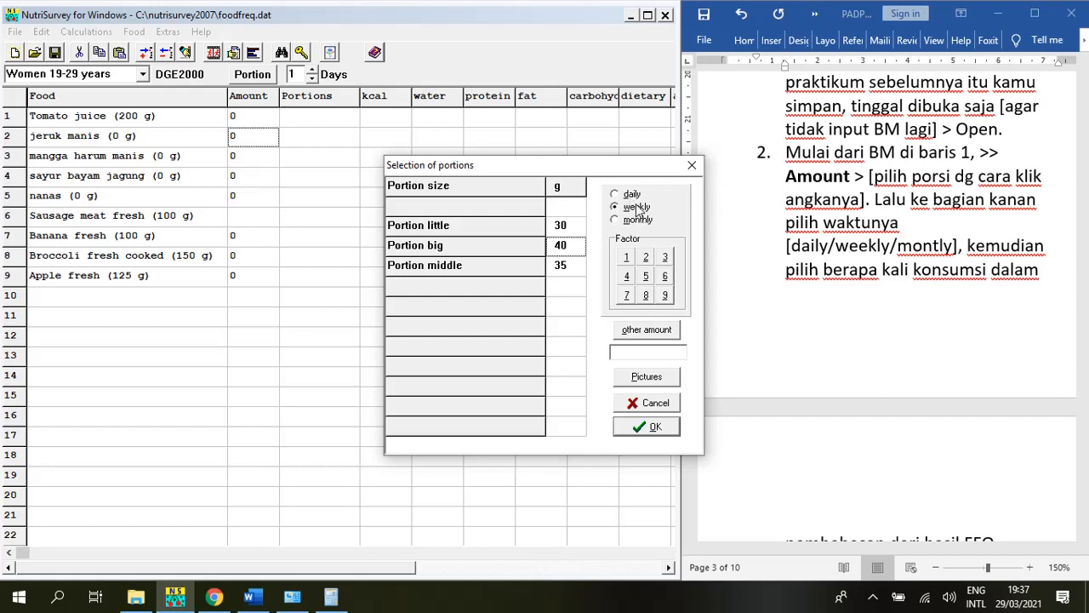
pyautogui.click(665, 258)
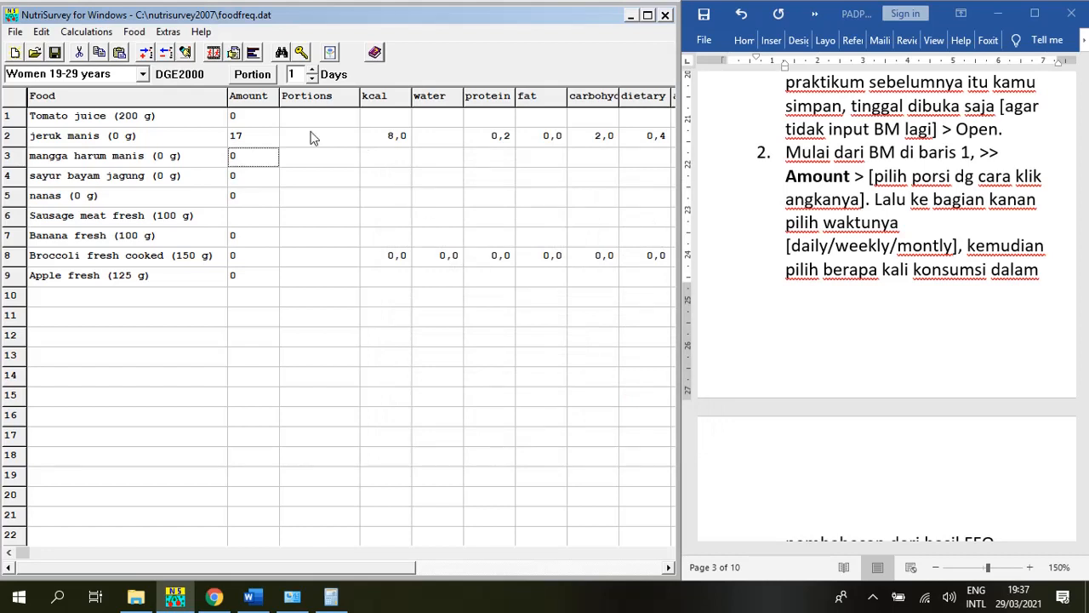
pyautogui.click(260, 142)
pyautogui.doubleClick(263, 141)
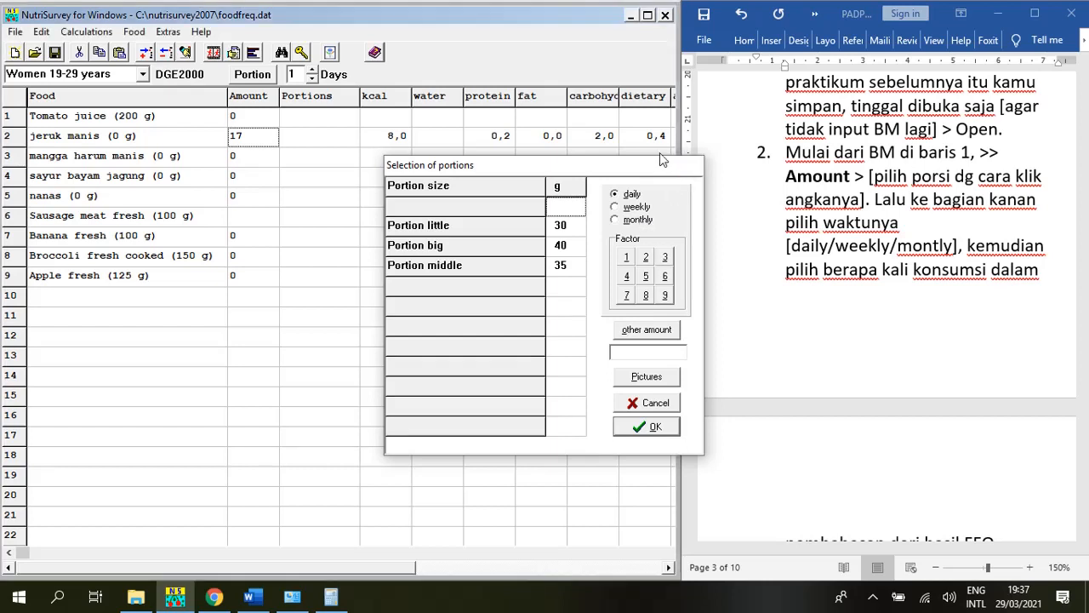
pyautogui.click(692, 166)
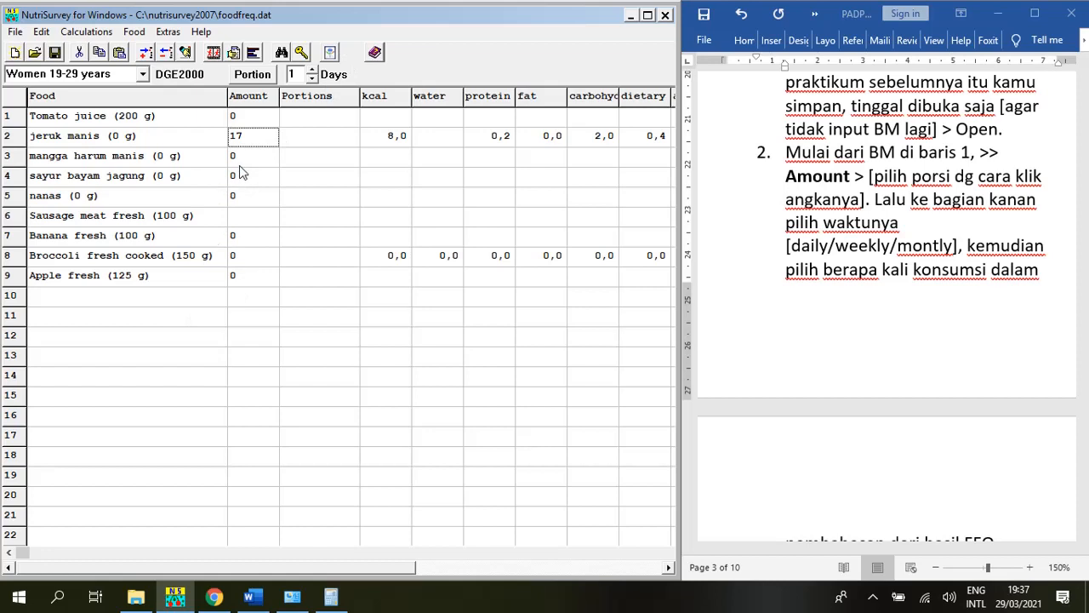
# Step: Record tomato juice with the 200 g Glass portion consumed five times monthly
pyautogui.click(261, 124)
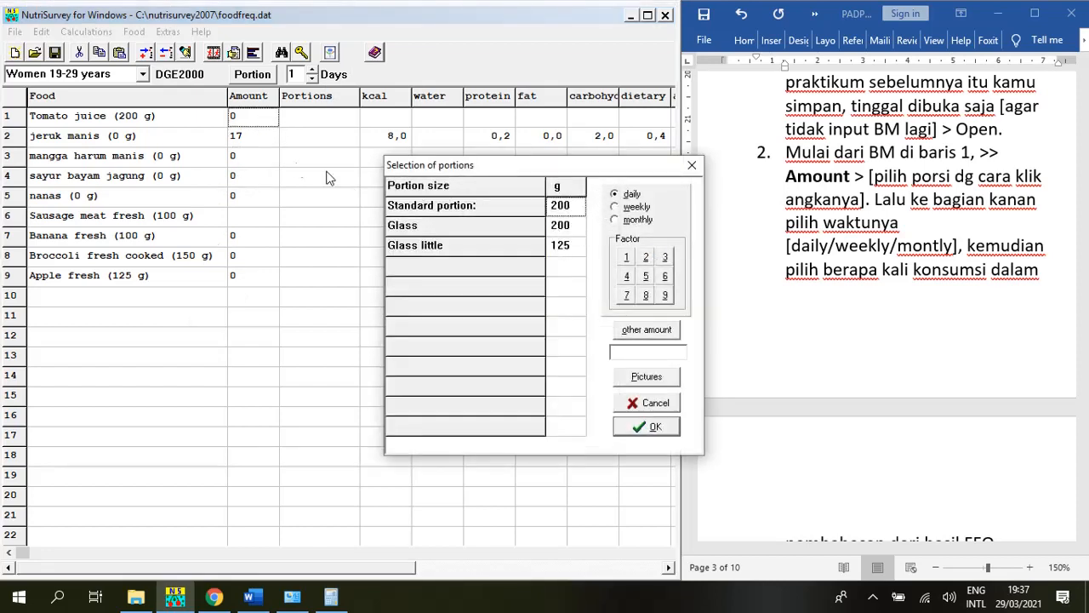
pyautogui.click(562, 229)
pyautogui.click(631, 220)
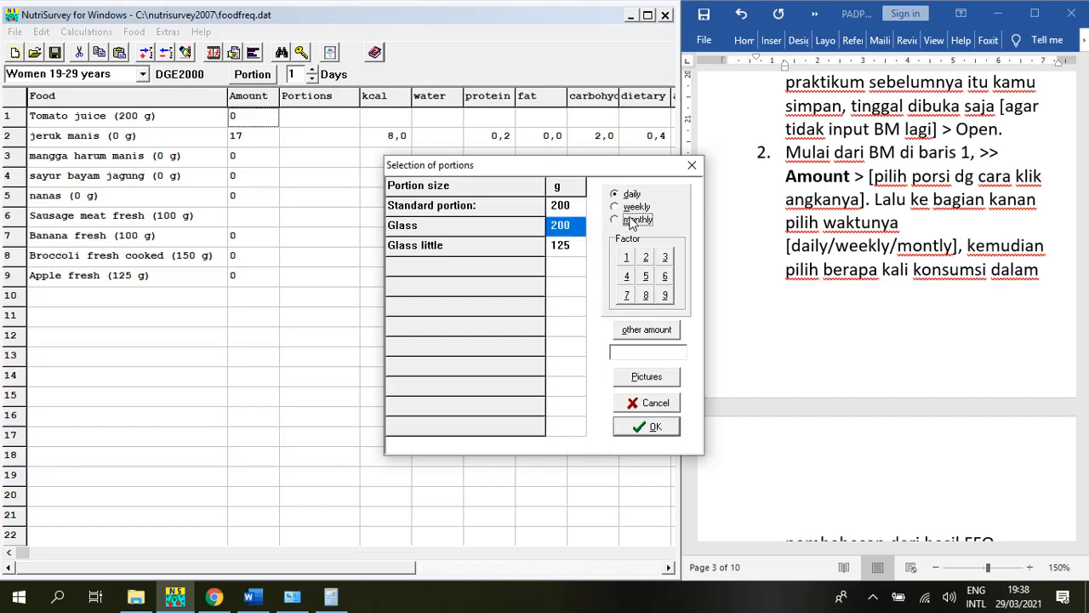
pyautogui.click(646, 278)
# Step: Record mangga harum manis with the 50 g big portion eaten once daily
pyautogui.click(255, 158)
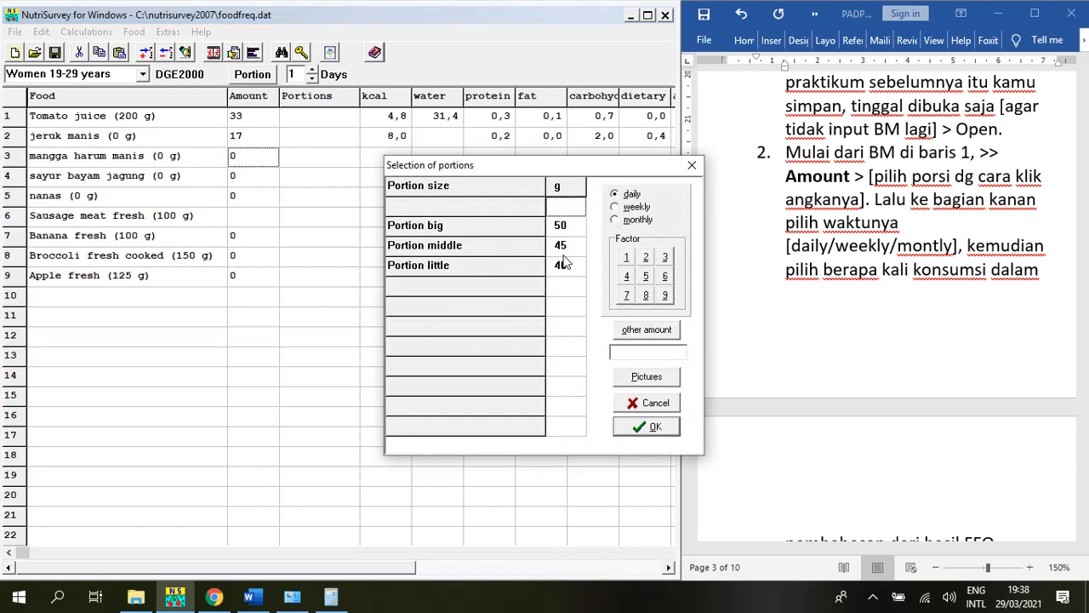
pyautogui.click(568, 229)
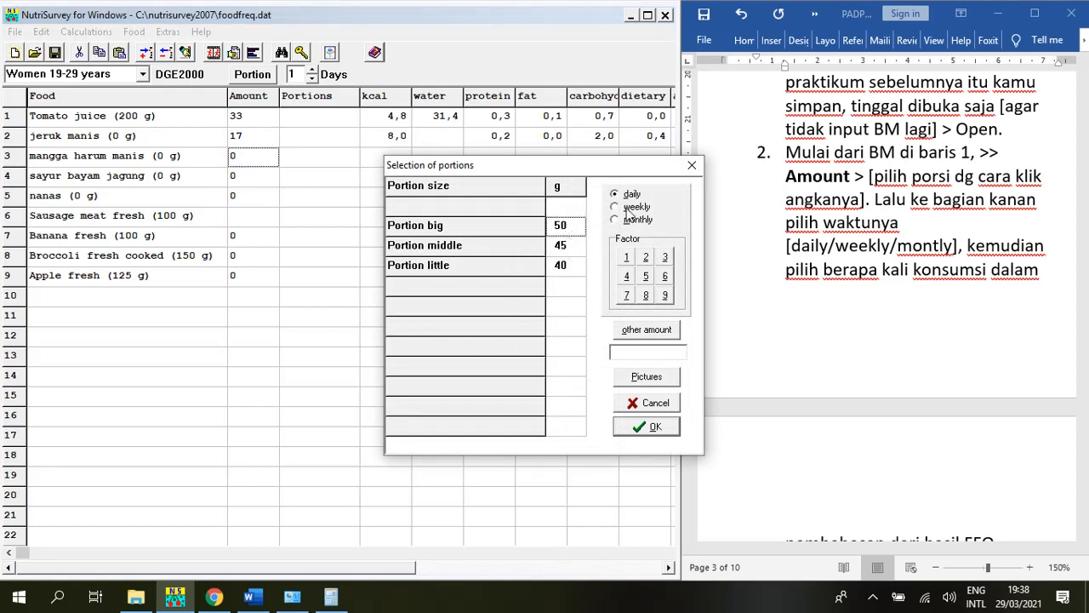
pyautogui.click(626, 258)
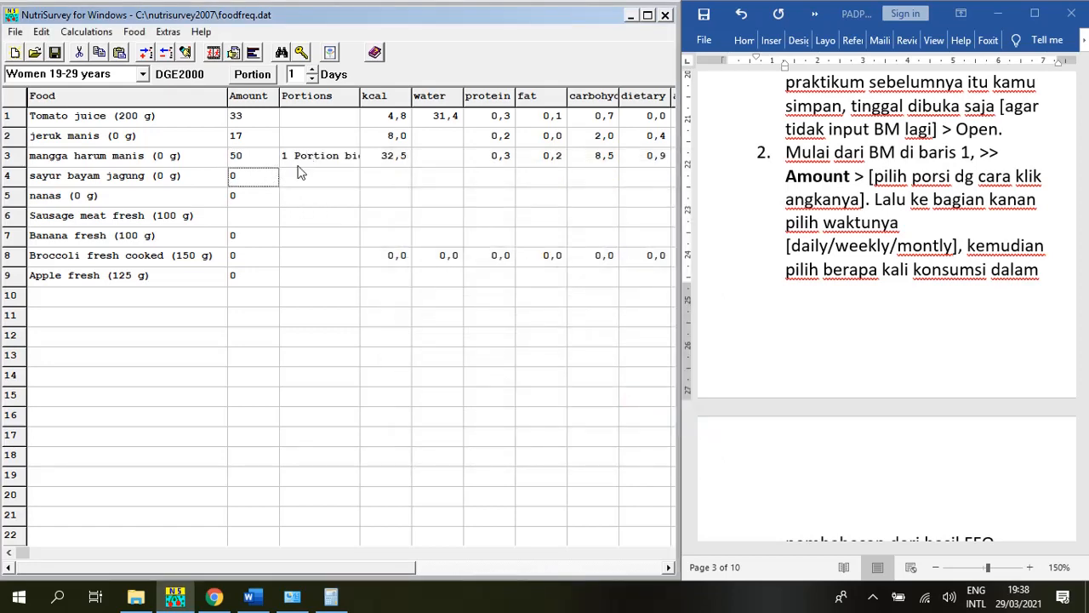
# Step: Record sayur bayam jagung with the 60 g little portion eaten four times weekly
pyautogui.click(254, 179)
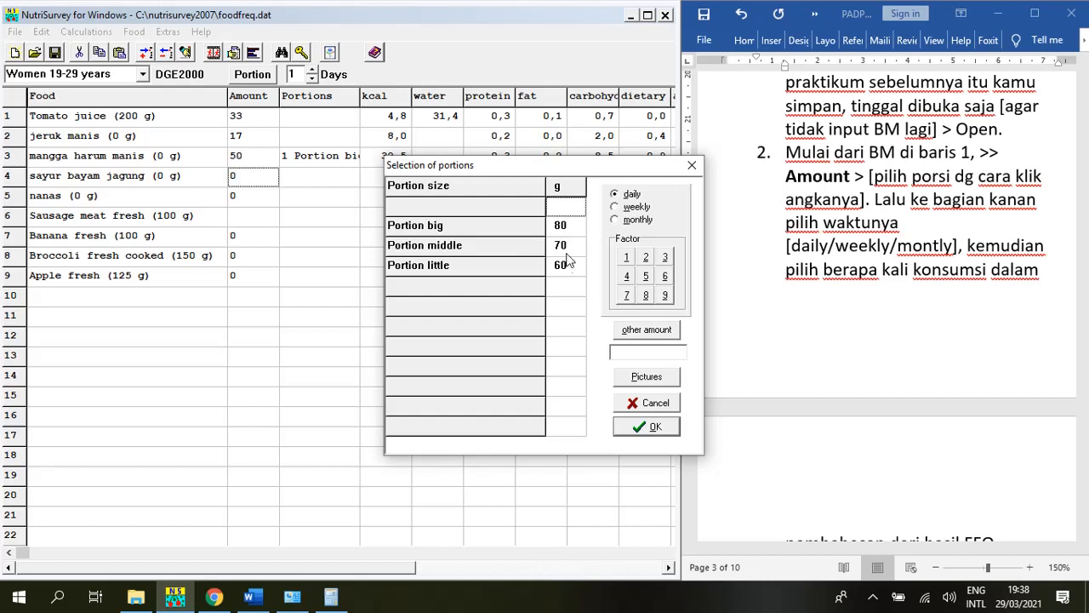
pyautogui.click(564, 267)
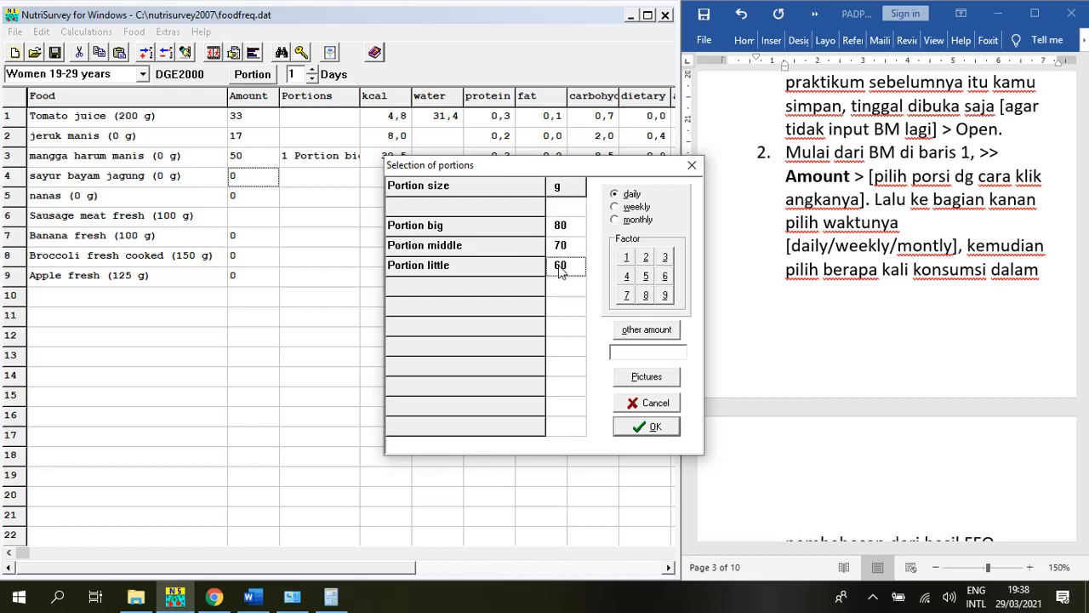
pyautogui.click(636, 207)
pyautogui.click(626, 276)
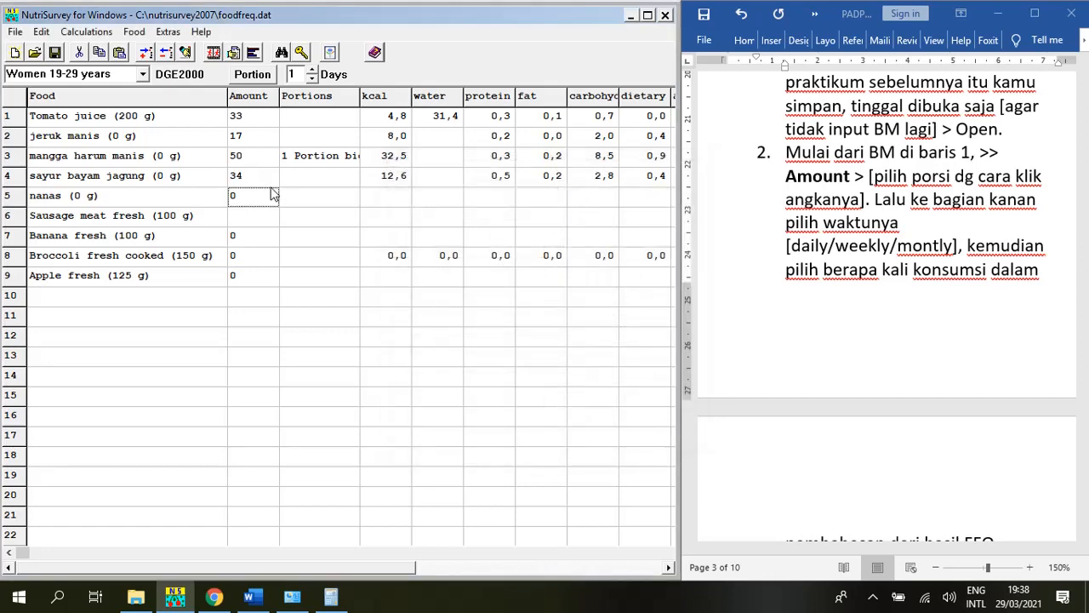
# Step: Record nanas with the 40 g little portion eaten twice weekly
pyautogui.click(249, 204)
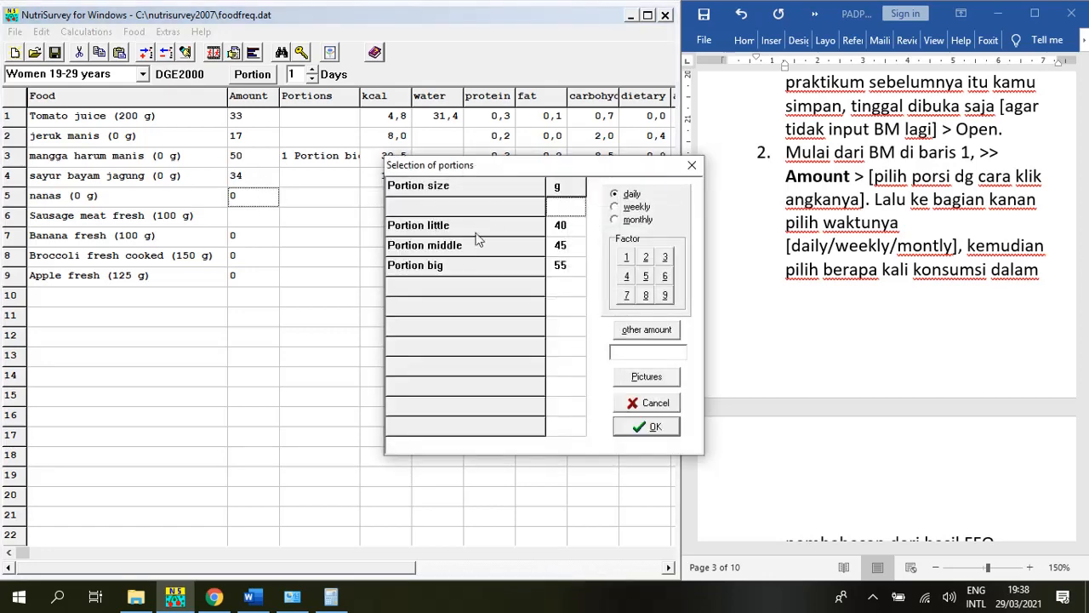
pyautogui.click(572, 229)
pyautogui.click(634, 209)
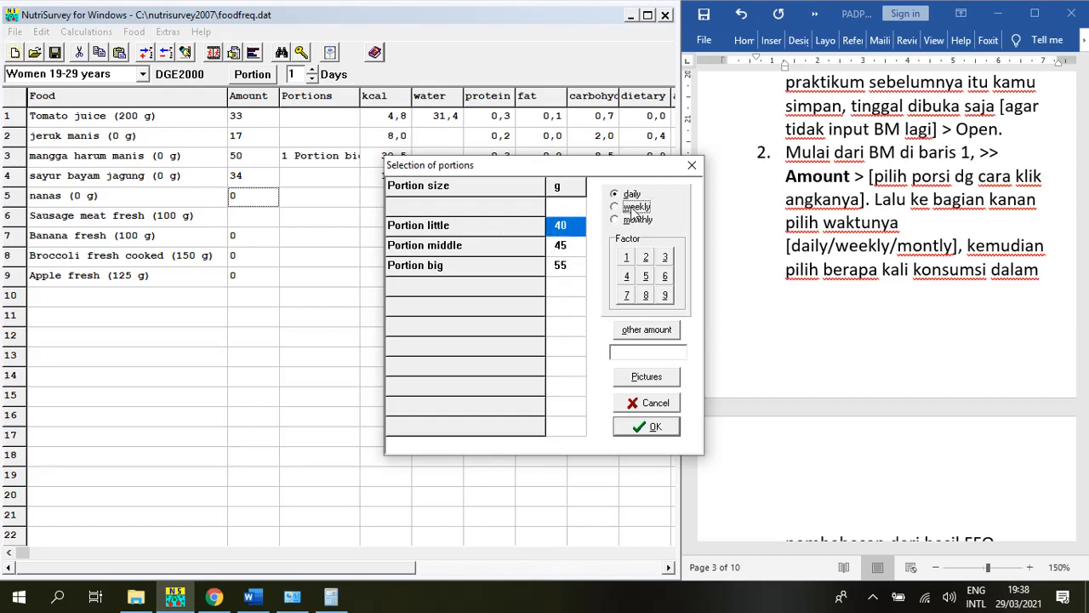
pyautogui.click(647, 258)
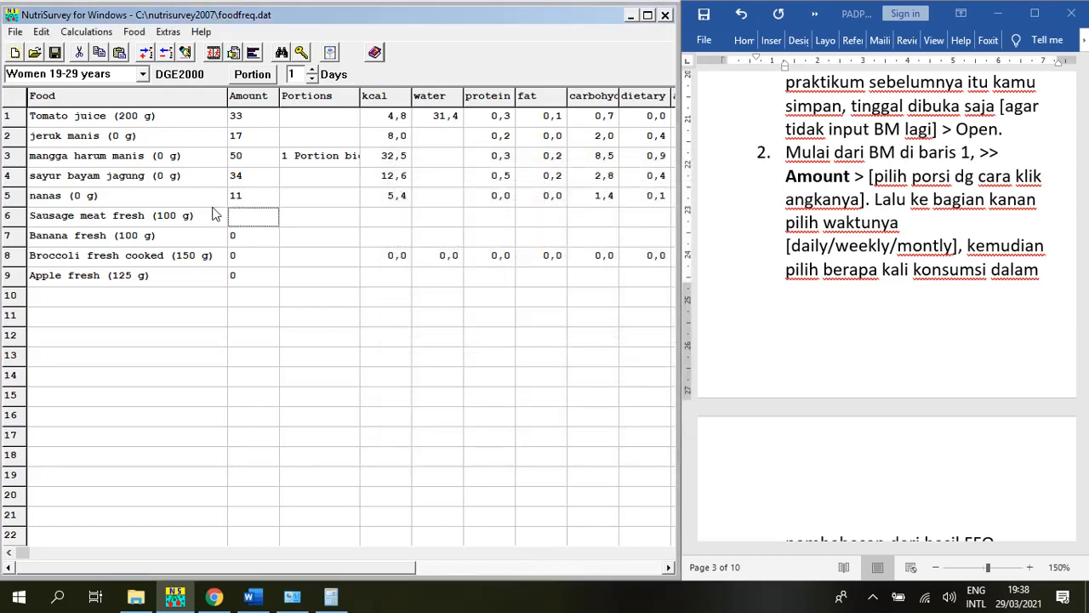
# Step: Record fresh sausage meat with the 100 g middle portion eaten twice monthly, and enter the same selection again
pyautogui.click(257, 217)
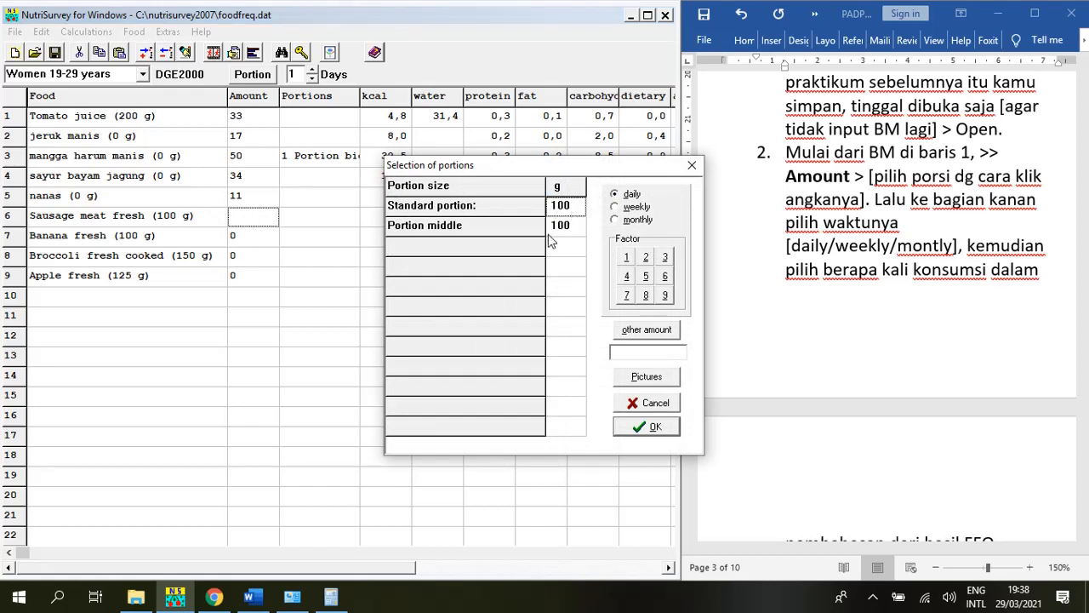
pyautogui.click(573, 229)
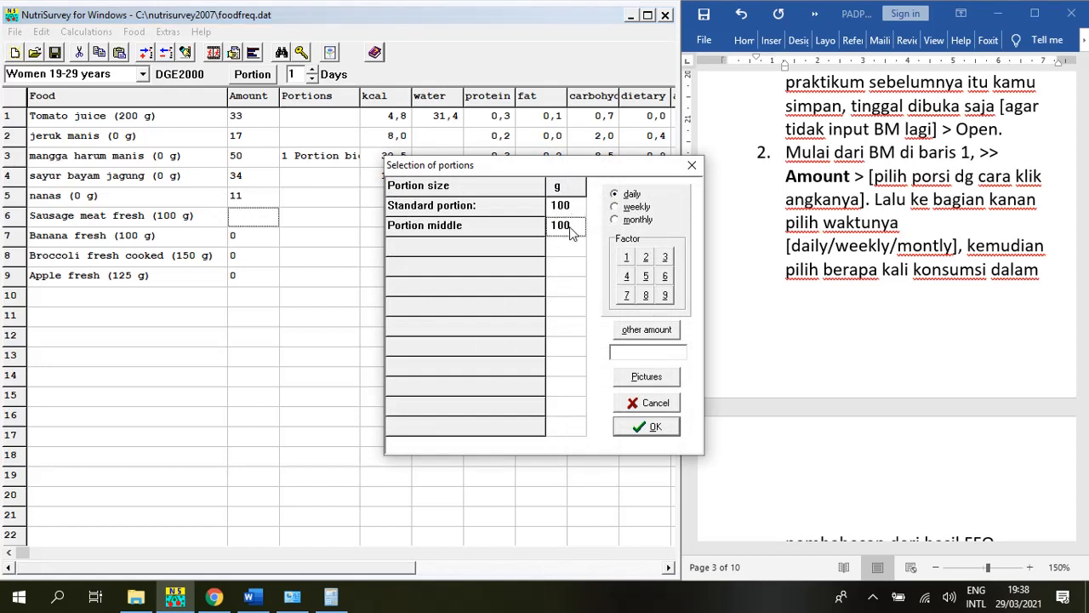
pyautogui.click(638, 223)
pyautogui.click(646, 258)
pyautogui.click(243, 217)
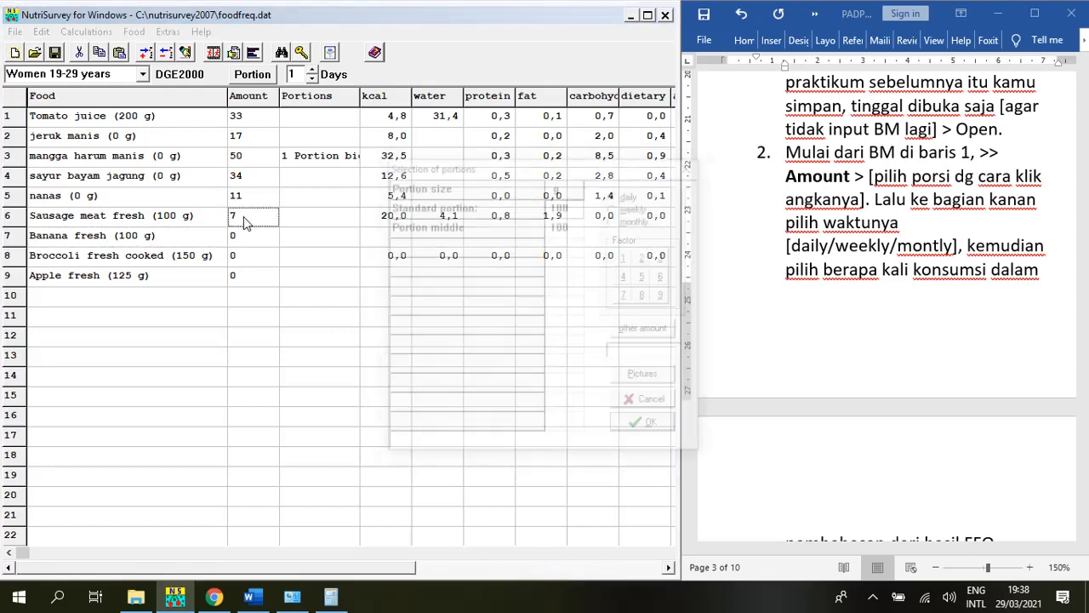
pyautogui.click(557, 226)
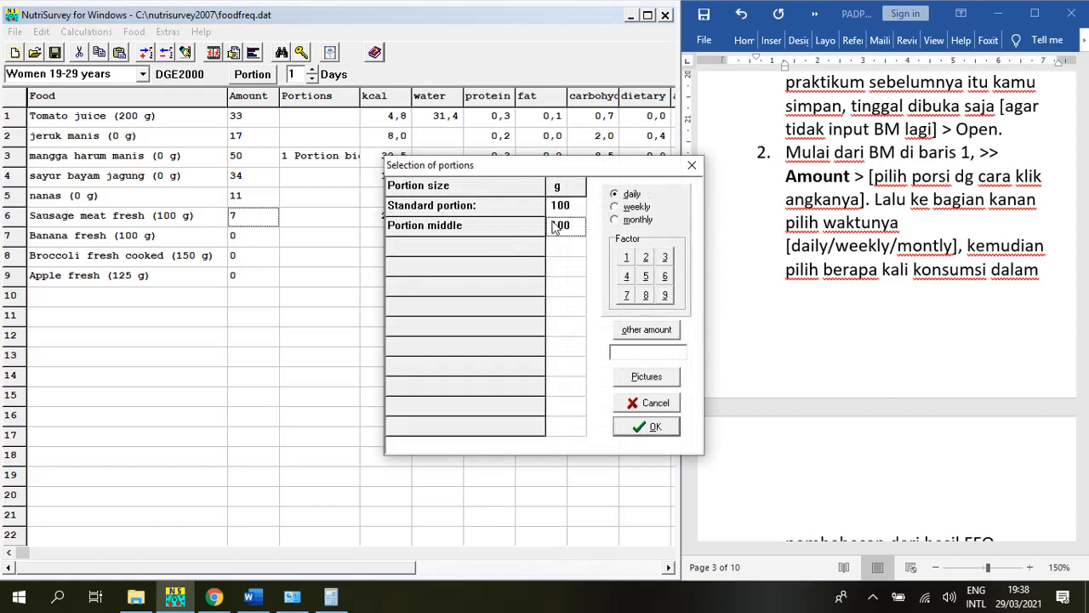
pyautogui.click(616, 219)
pyautogui.click(647, 260)
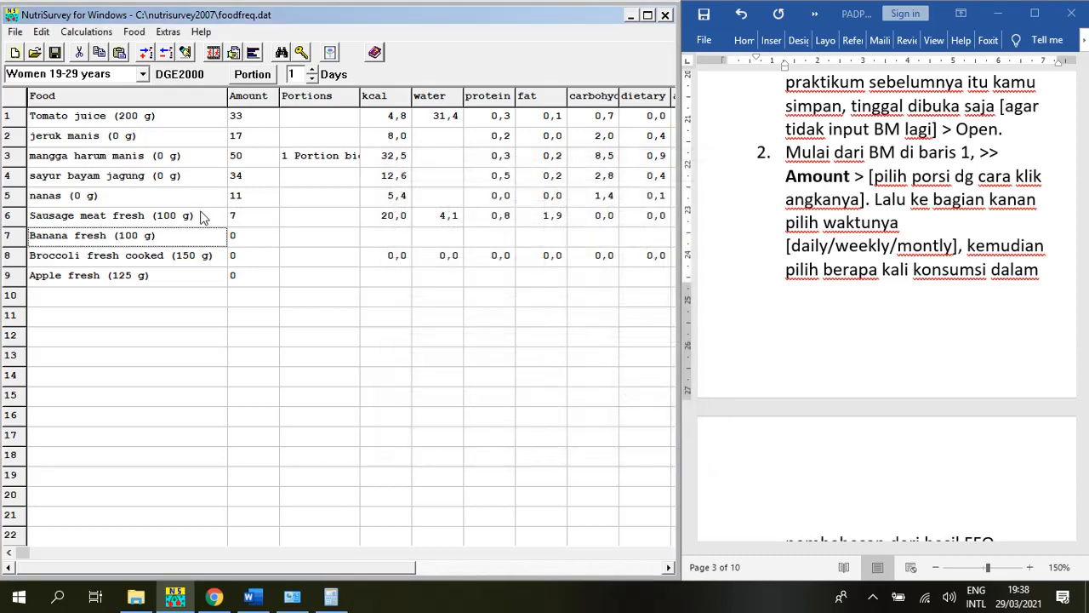
# Step: Record fresh banana with the 720 g Glass can portion eaten eight times monthly
pyautogui.click(247, 238)
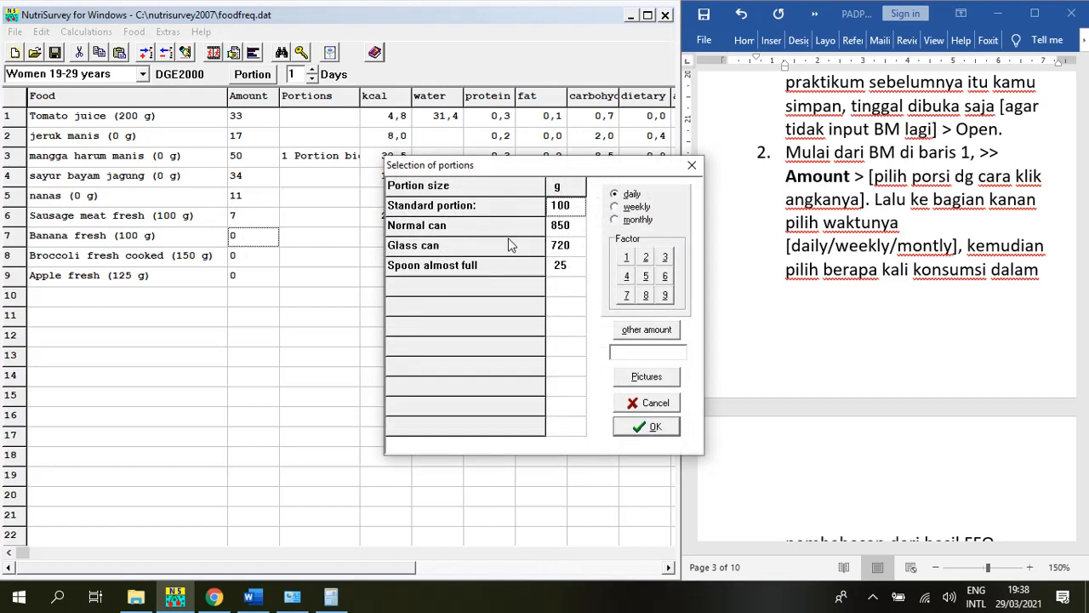
pyautogui.click(567, 247)
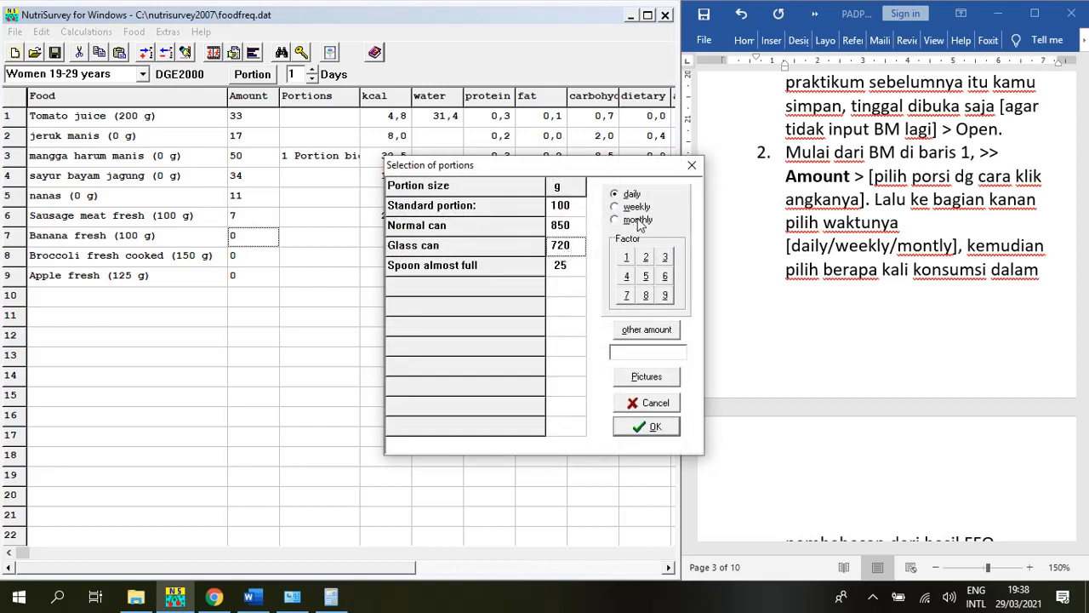
pyautogui.click(615, 220)
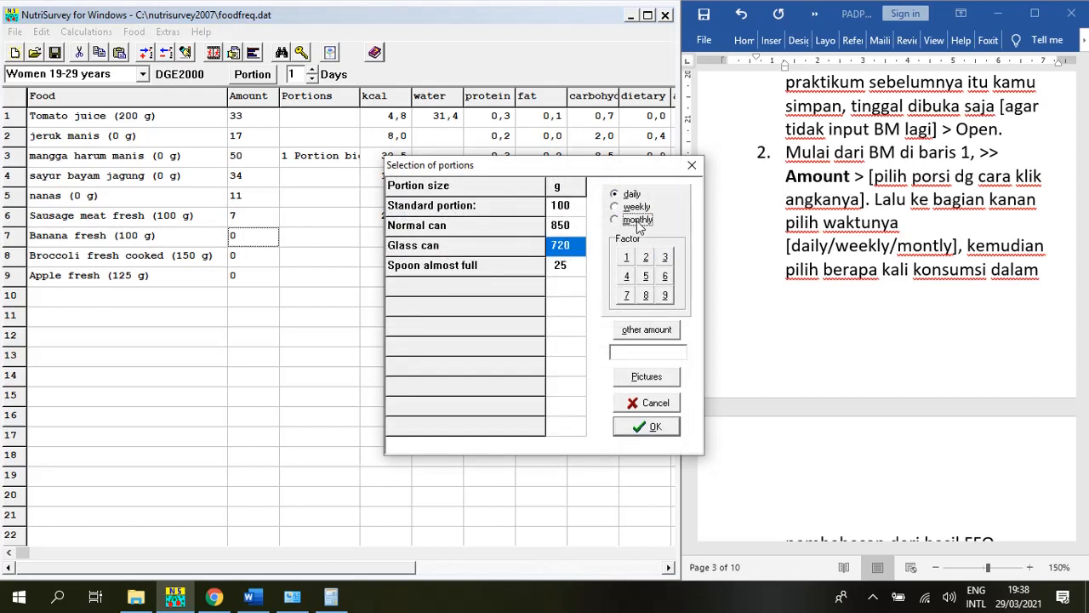
pyautogui.click(645, 296)
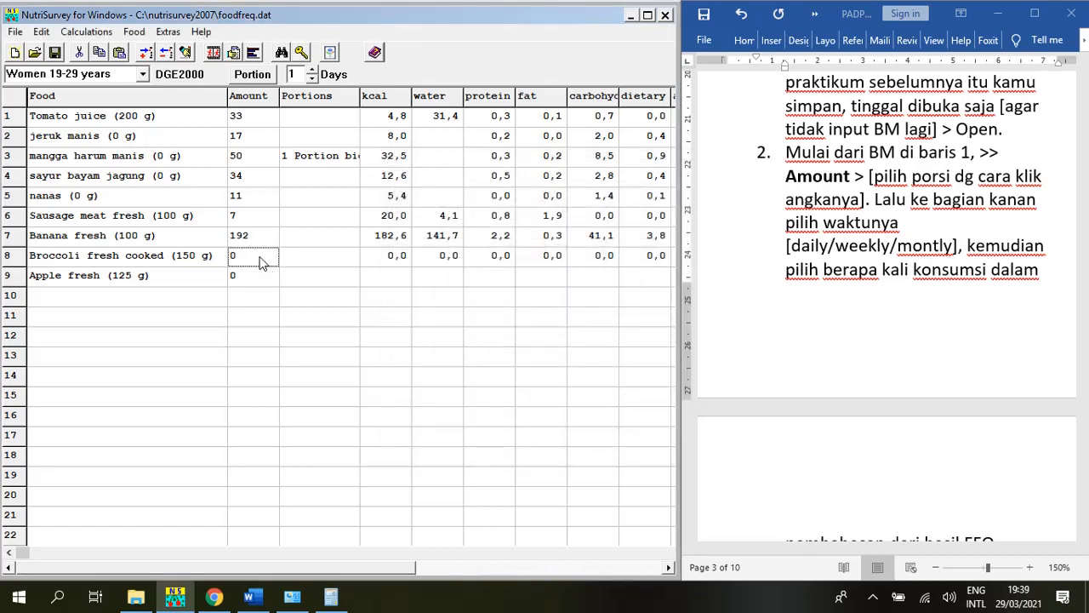
# Step: Record fresh cooked broccoli with the 15 g Spoon portion eaten once daily
pyautogui.doubleClick(255, 257)
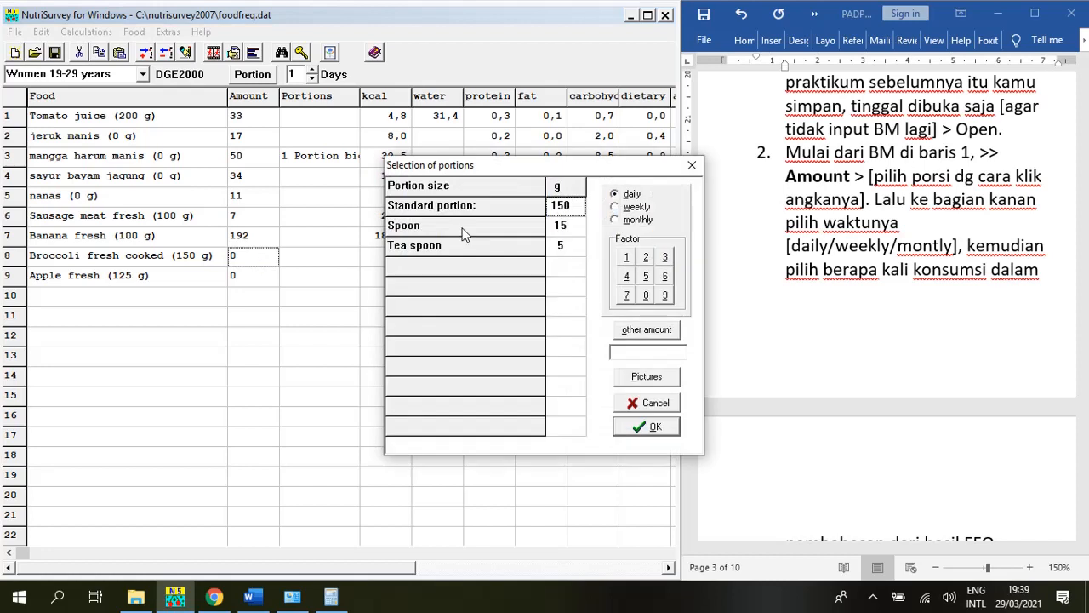
pyautogui.click(572, 226)
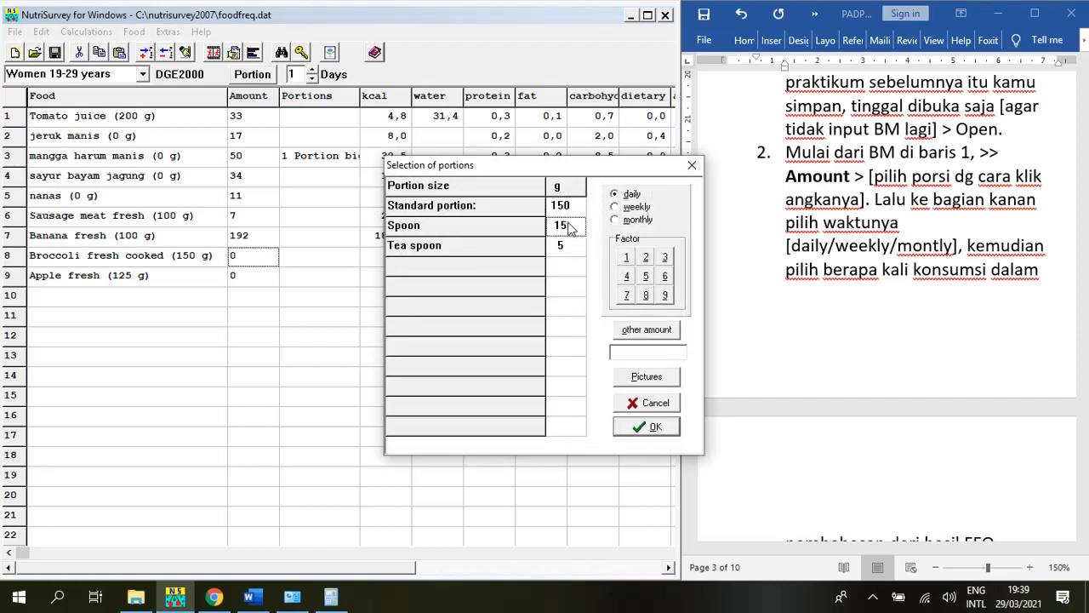
pyautogui.click(627, 258)
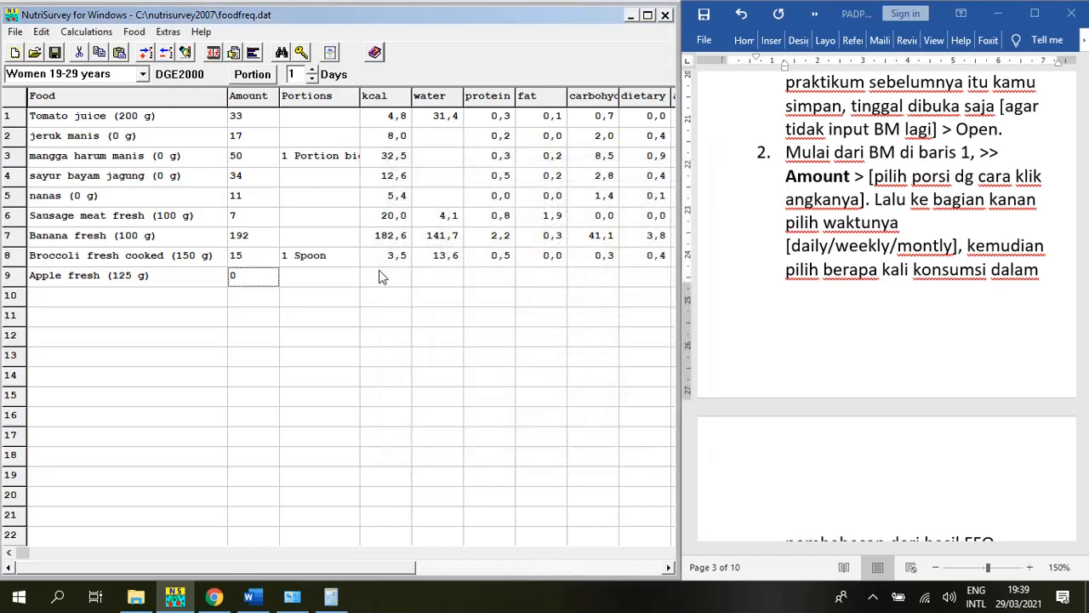
# Step: Record fresh apple with the 720 g Glass can portion eaten three times weekly
pyautogui.doubleClick(261, 281)
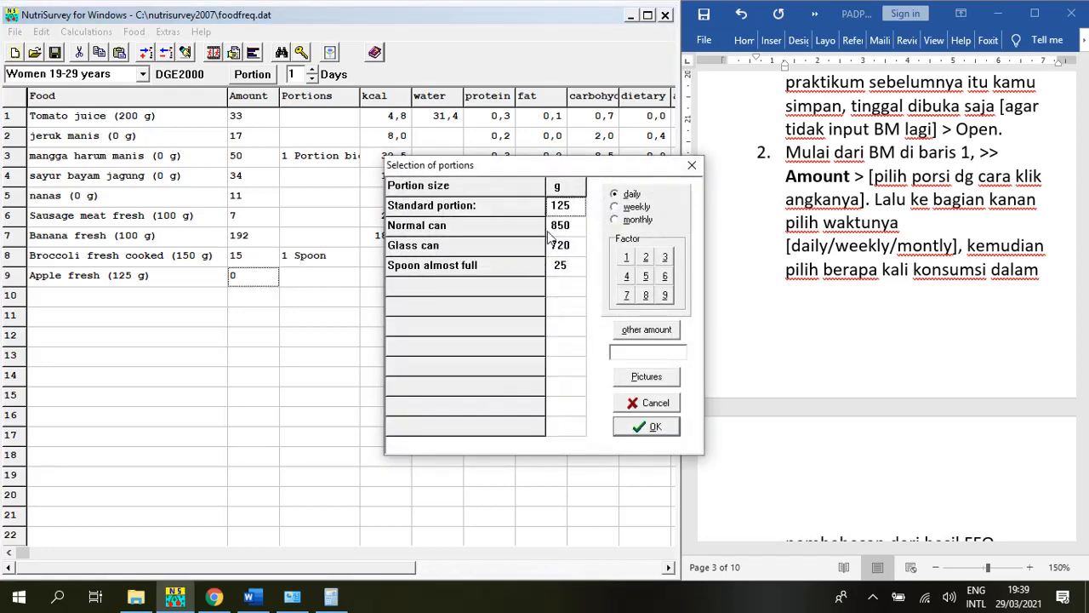
pyautogui.click(568, 246)
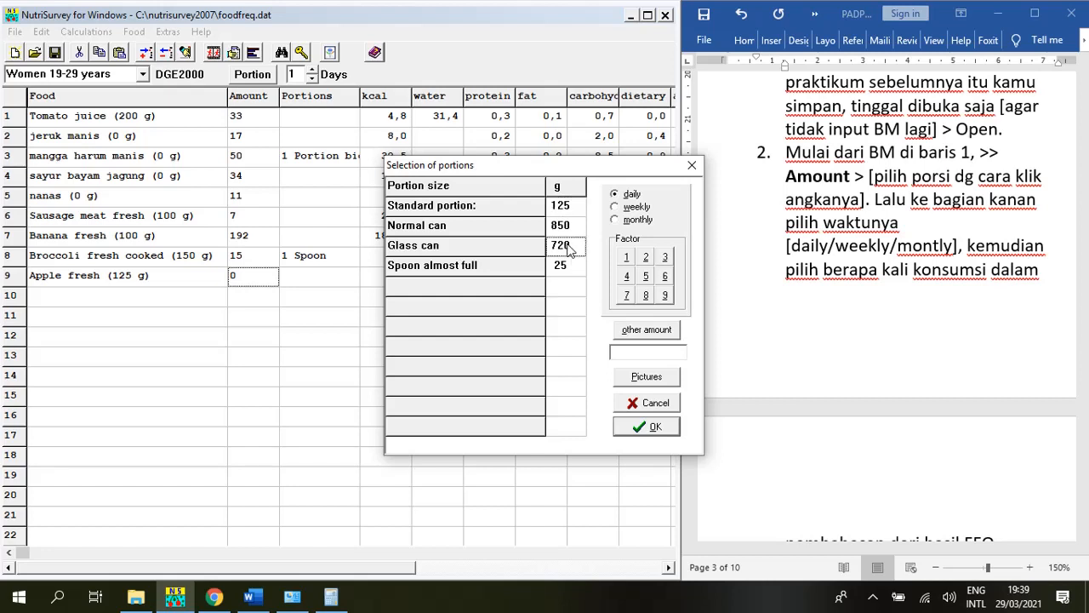
pyautogui.click(637, 207)
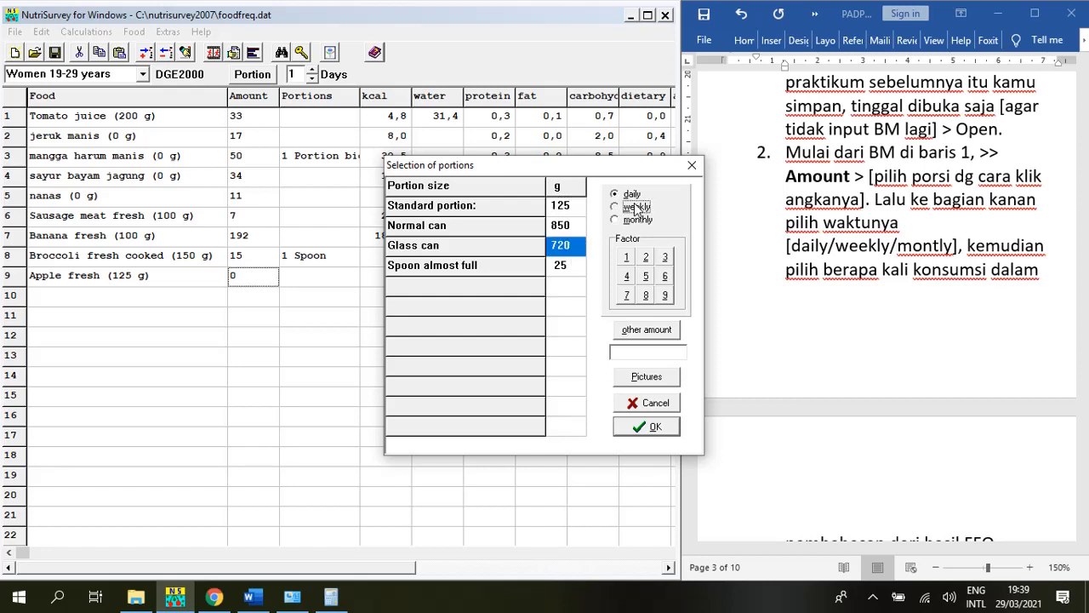
pyautogui.click(664, 260)
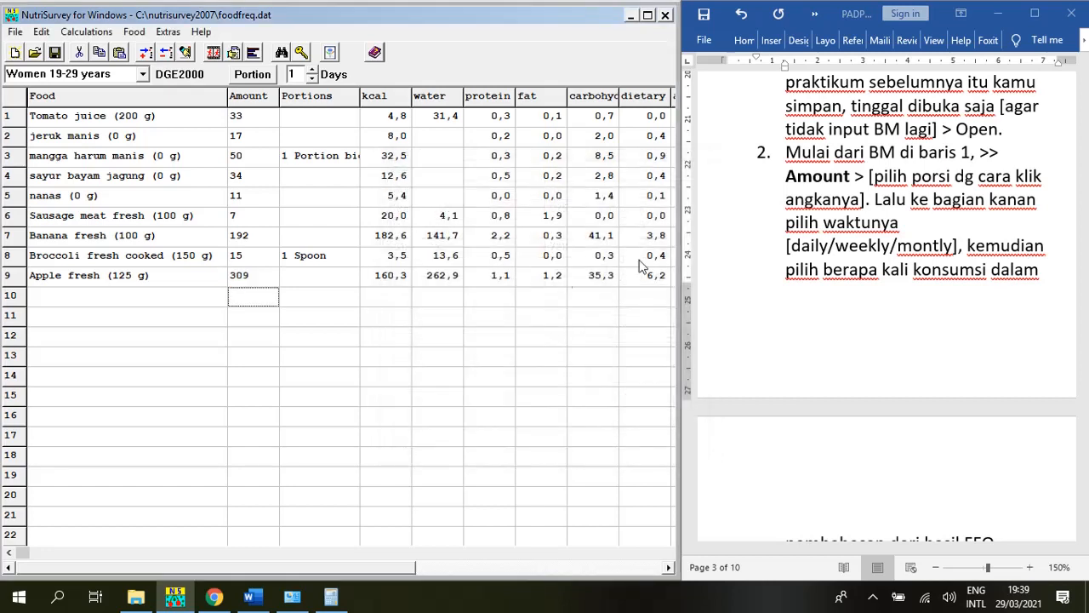
pyautogui.press('Up')
# Step: Read the Word instructions on repeating step 2 for the remaining foods, the daily consumption table, saving, and viewing the report
pyautogui.moveTo(925, 548); pyautogui.dragTo(824, 492)
pyautogui.scroll(-6, 938, 434)
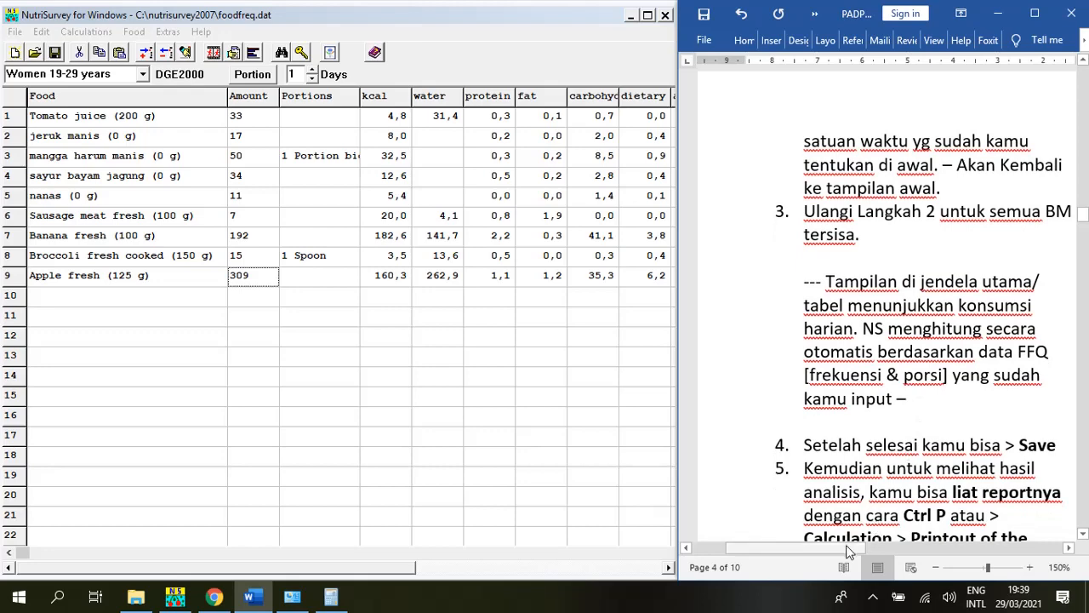
pyautogui.moveTo(851, 548); pyautogui.dragTo(957, 552)
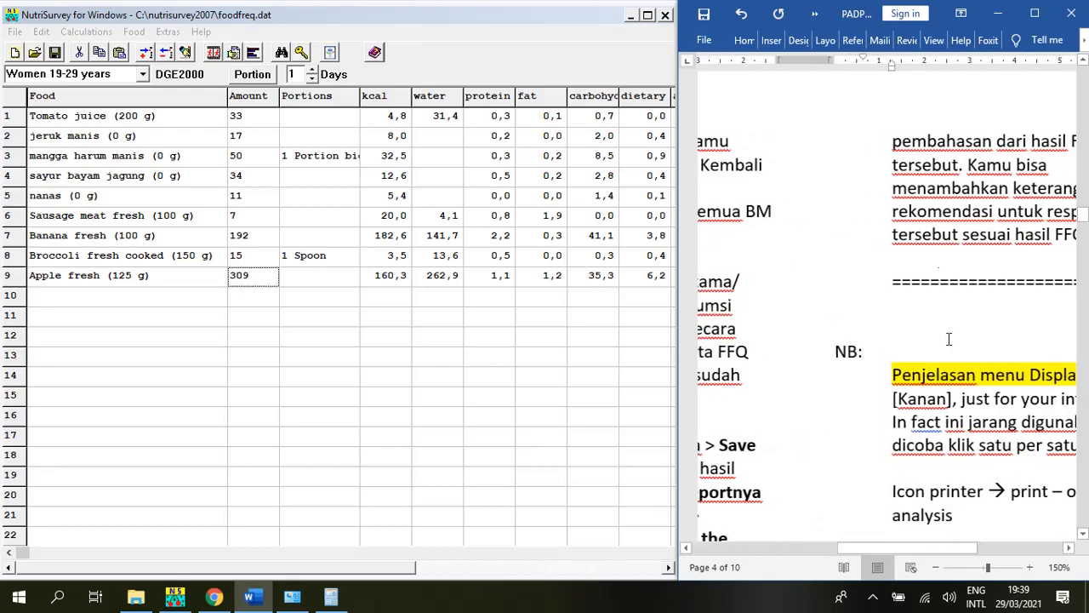
pyautogui.scroll(8, 988, 310)
pyautogui.scroll(-5, 990, 308)
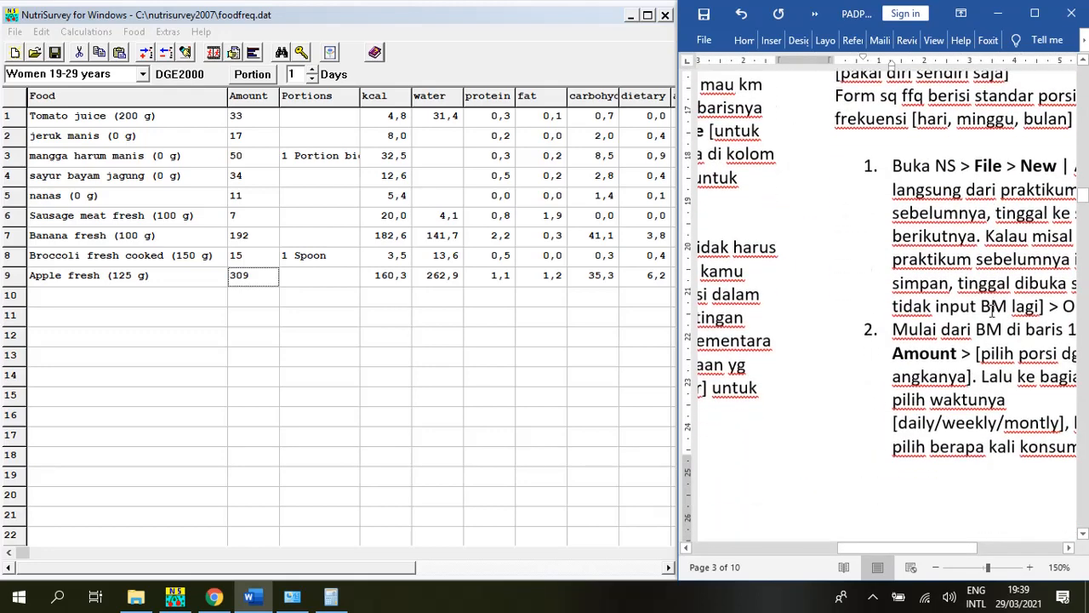
pyautogui.scroll(-5, 921, 483)
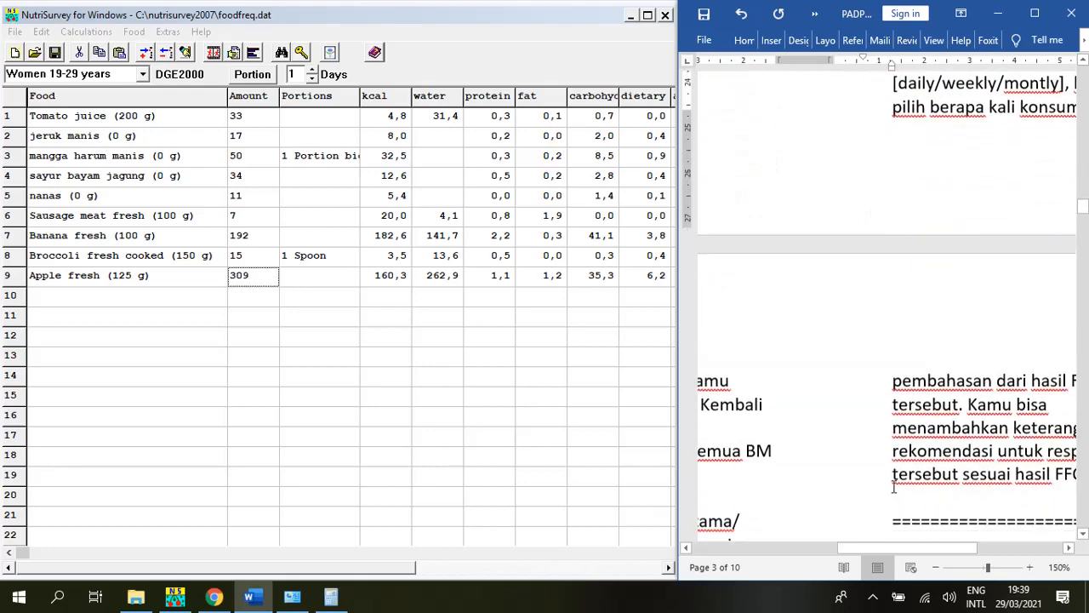
pyautogui.moveTo(873, 549); pyautogui.dragTo(771, 539)
pyautogui.scroll(-2, 883, 440)
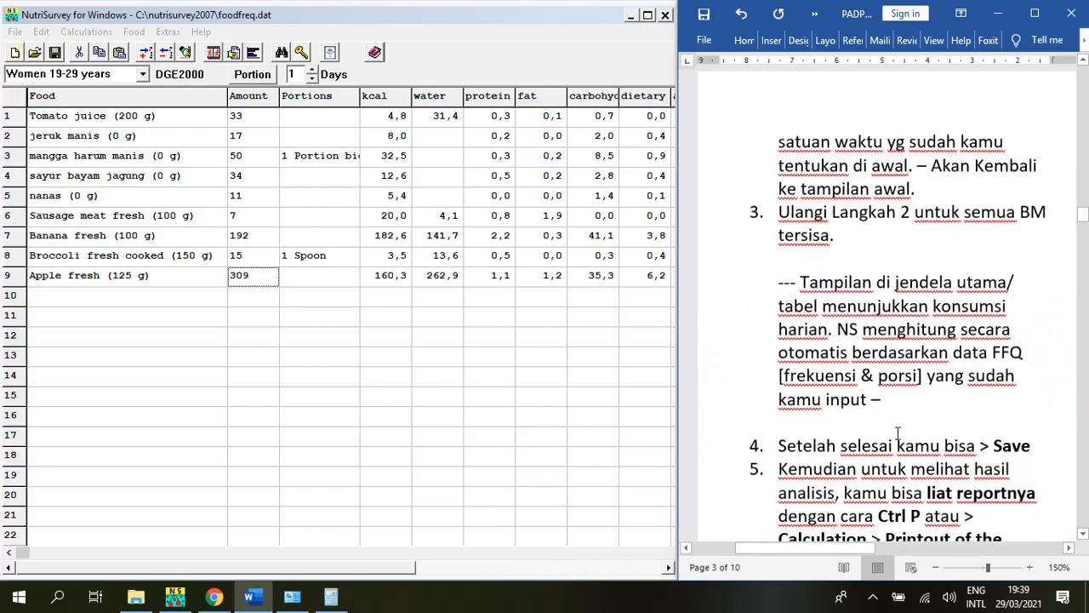
pyautogui.scroll(4, 888, 428)
pyautogui.scroll(-4, 888, 428)
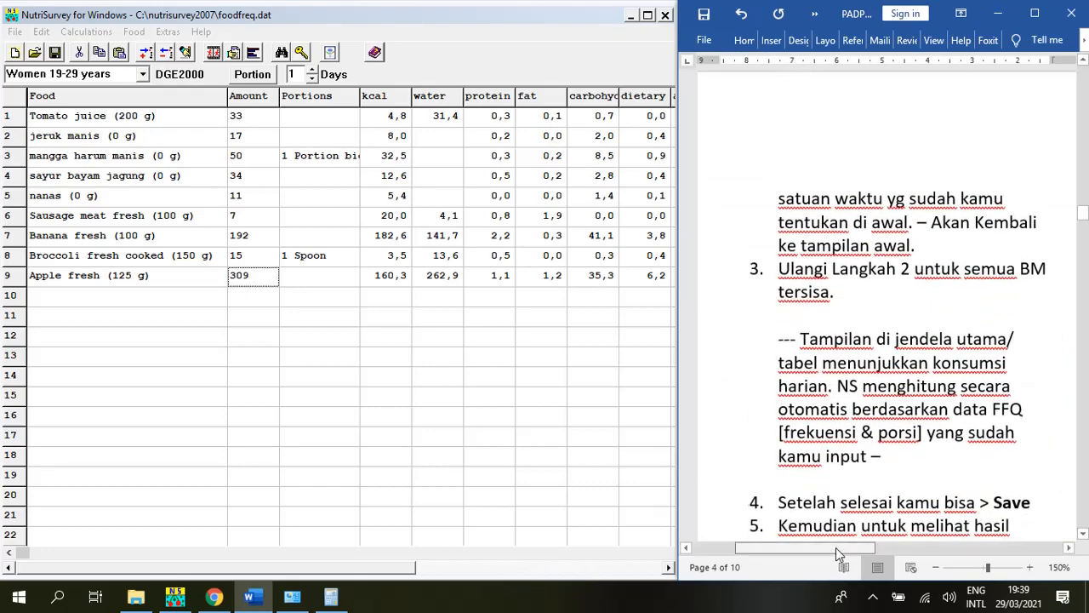
pyautogui.moveTo(836, 547)
pyautogui.mouseDown()
pyautogui.moveTo(863, 549)
pyautogui.moveTo(855, 551)
pyautogui.mouseUp()
pyautogui.scroll(-5, 835, 418)
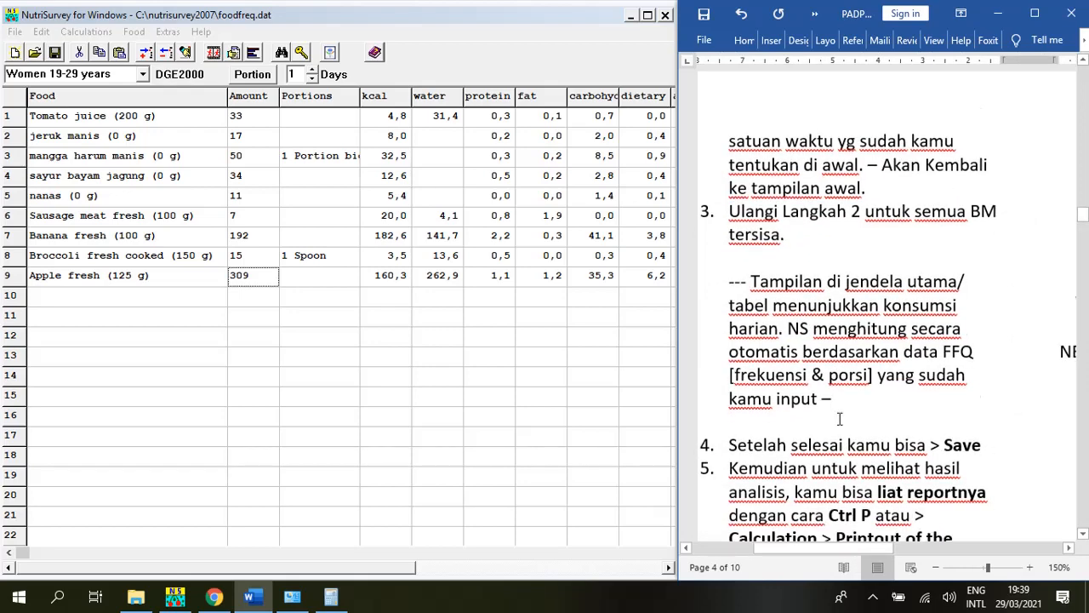
pyautogui.scroll(2, 841, 418)
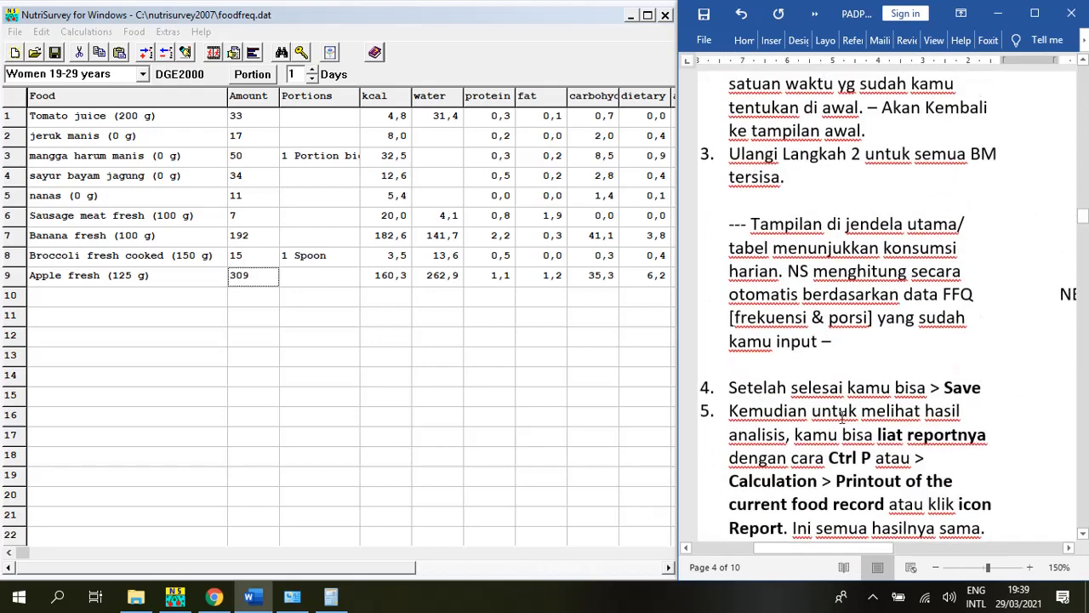
pyautogui.moveTo(843, 341); pyautogui.dragTo(737, 100)
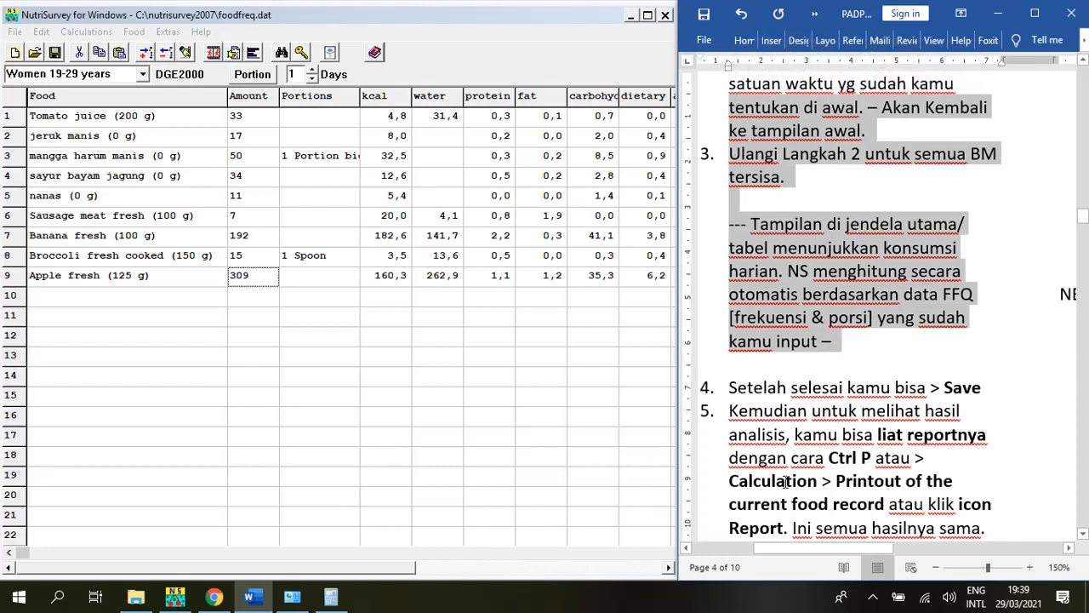
pyautogui.moveTo(784, 546); pyautogui.dragTo(765, 547)
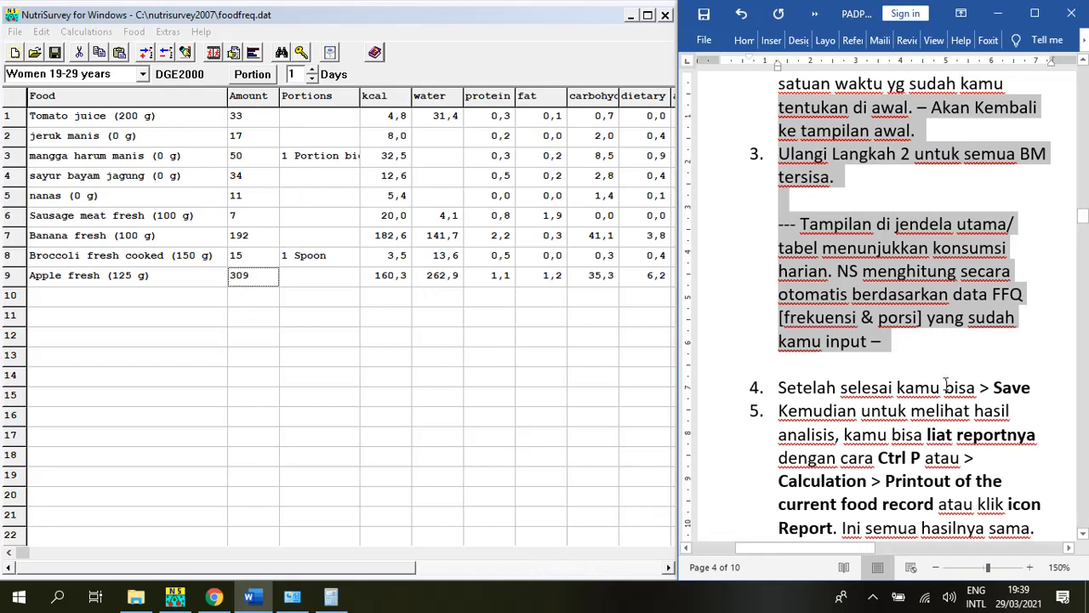
# Step: Save the completed food frequency record in NutriSurvey, as instruction 4 describes
pyautogui.scroll(-3, 945, 385)
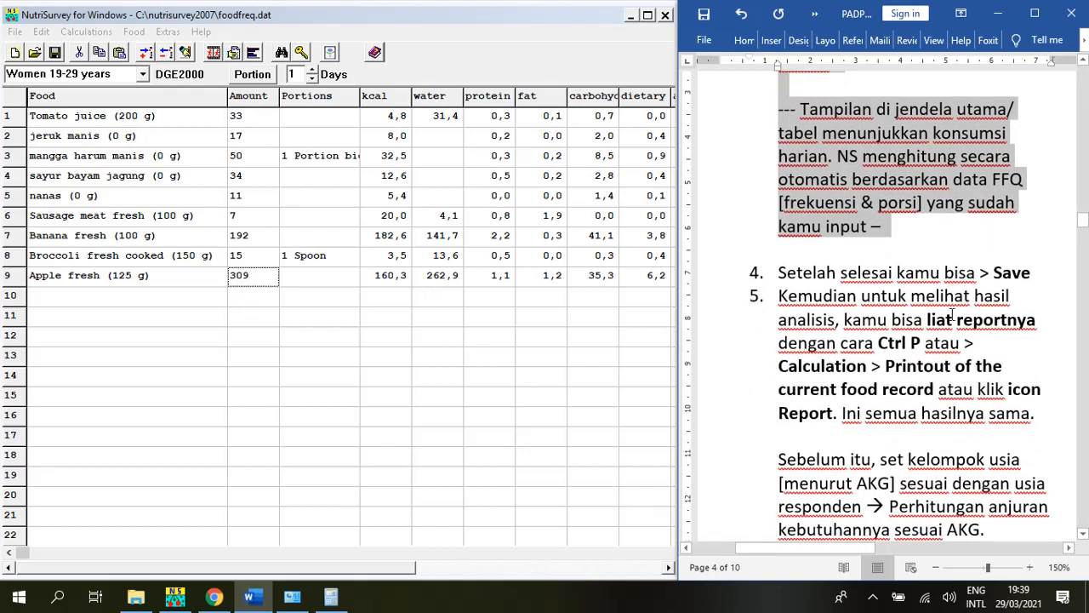
pyautogui.click(143, 329)
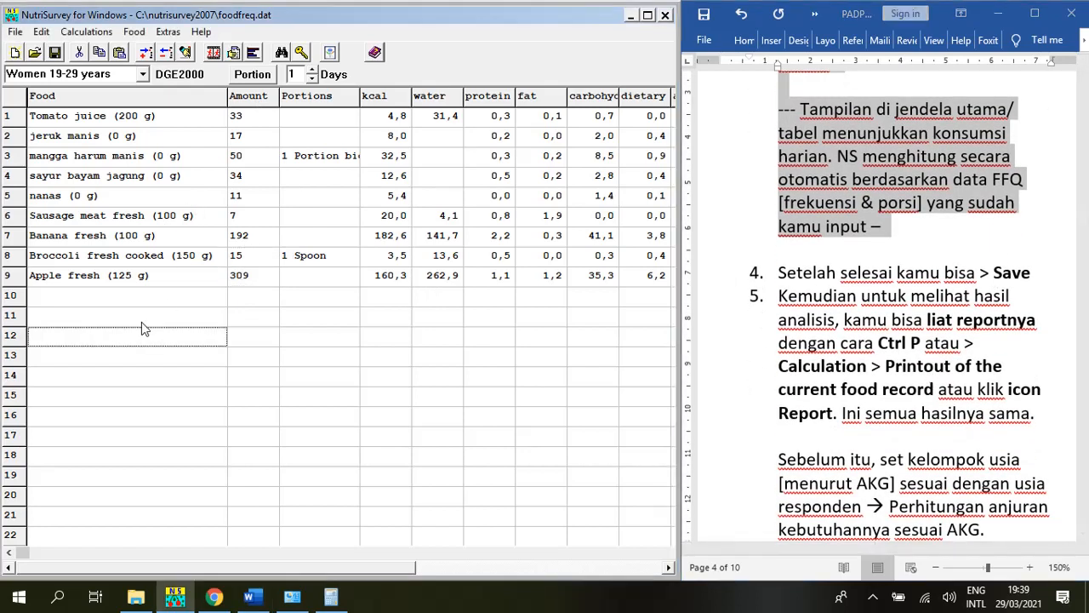
pyautogui.click(56, 53)
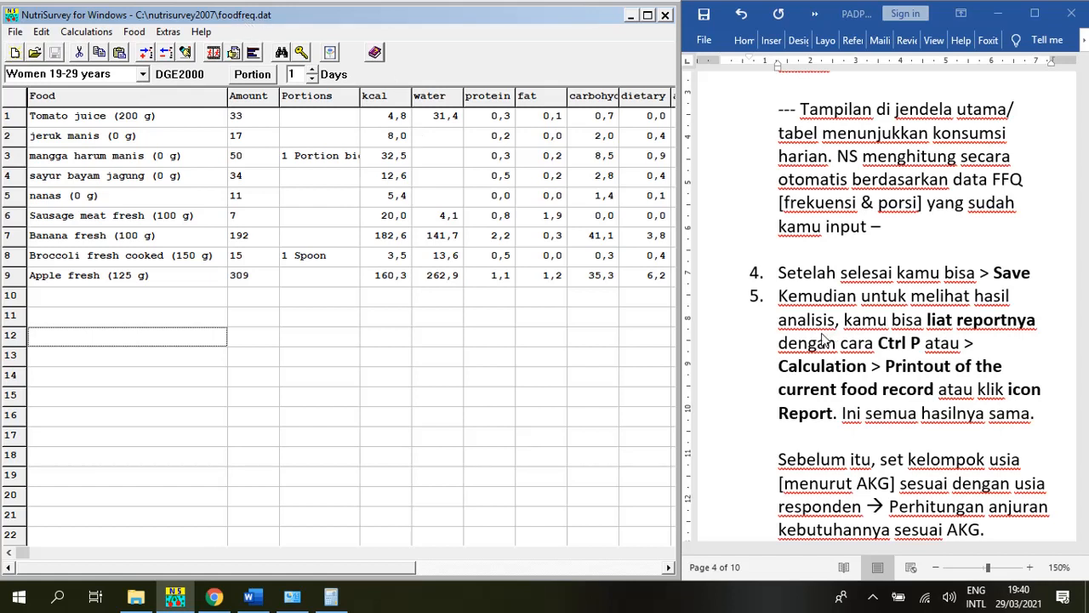
# Step: Generate the report of the current food record in NutriSurvey, following instruction 5, and widen the report window to show all its columns
pyautogui.scroll(-1, 937, 349)
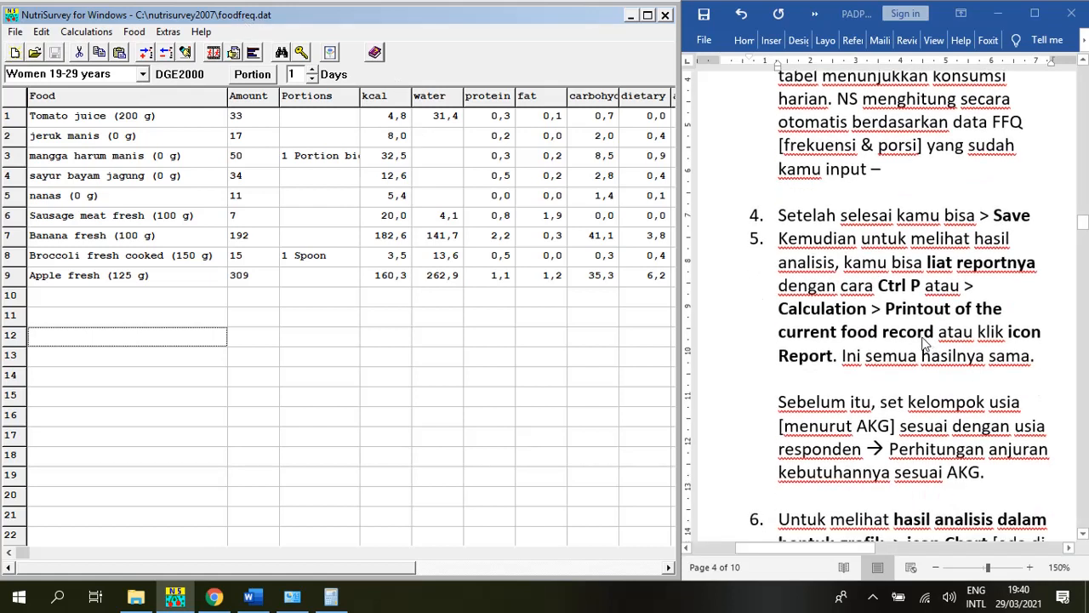
pyautogui.click(778, 241)
pyautogui.moveTo(780, 239); pyautogui.dragTo(1000, 285)
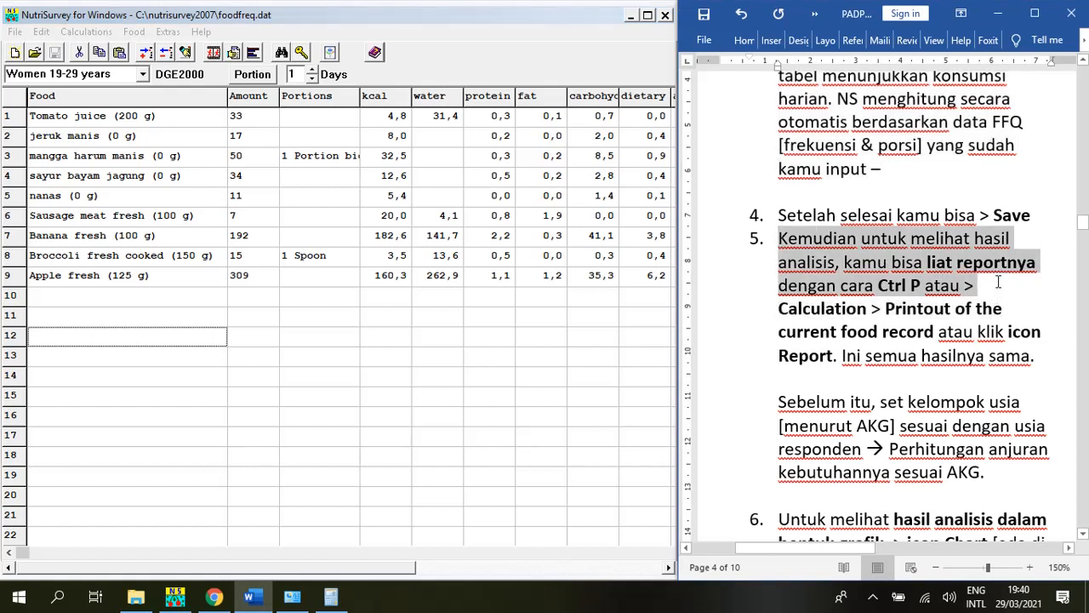
pyautogui.click(303, 200)
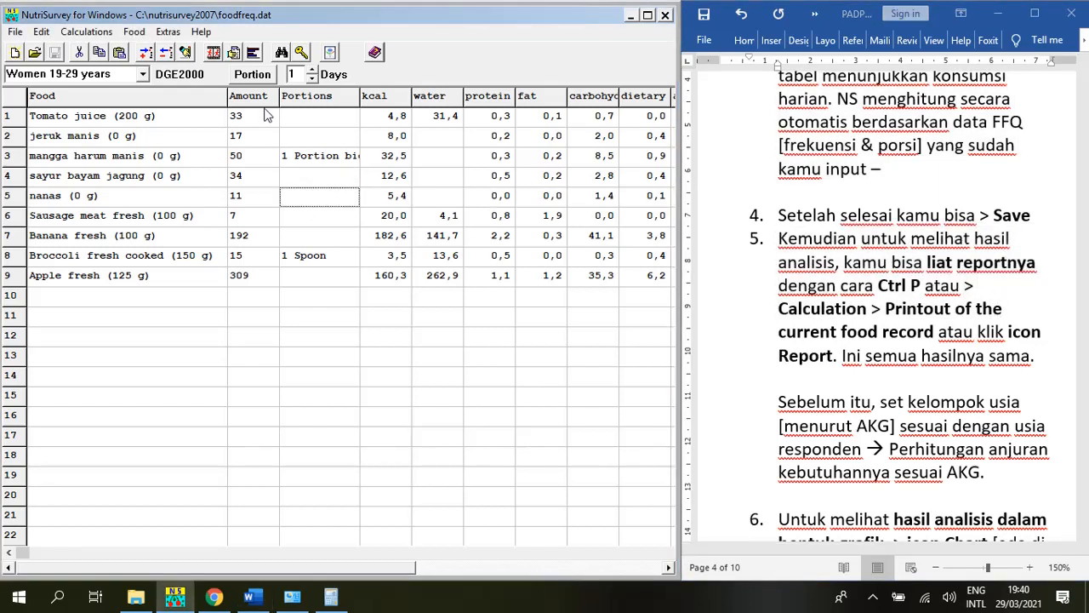
pyautogui.click(234, 54)
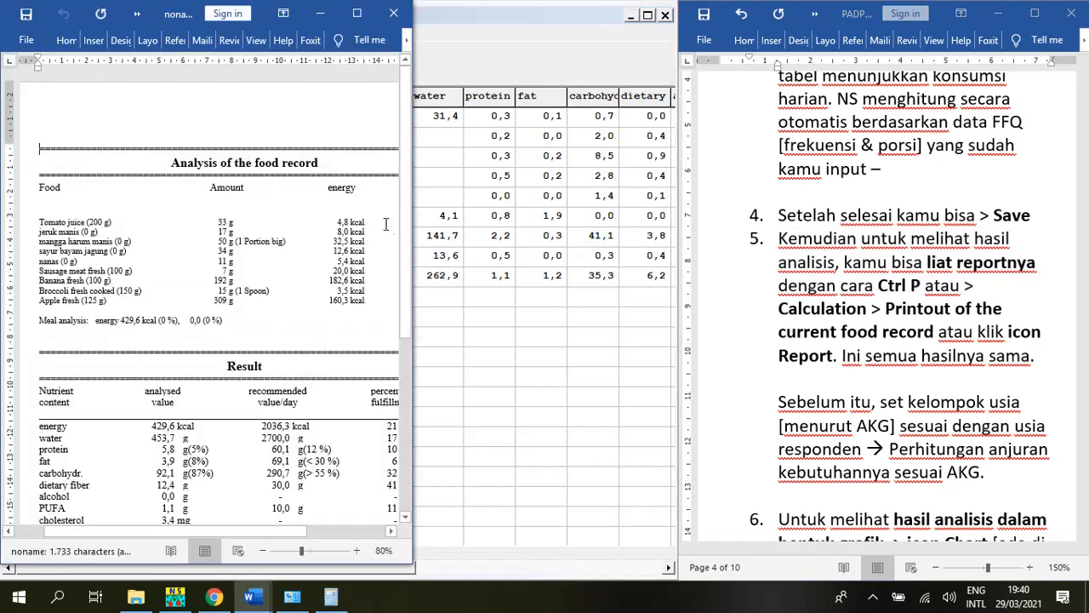
pyautogui.moveTo(413, 225); pyautogui.dragTo(660, 250)
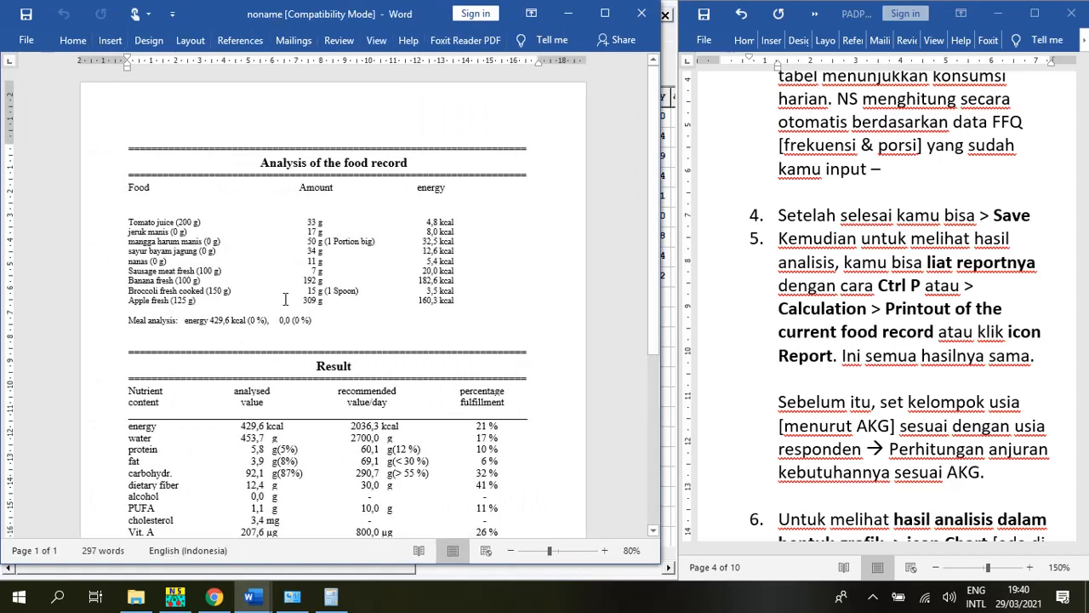
# Step: Examine the report's food list, meal analysis line, and nutrient results with analysed values, recommended values and percentage fulfillment
pyautogui.scroll(-6, 293, 302)
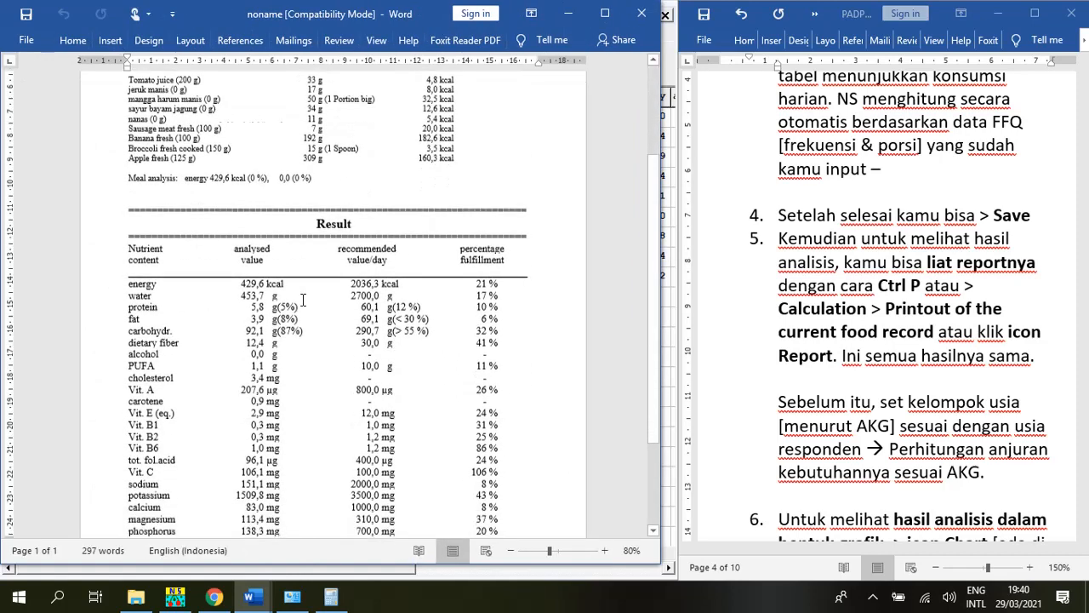
pyautogui.scroll(5, 308, 301)
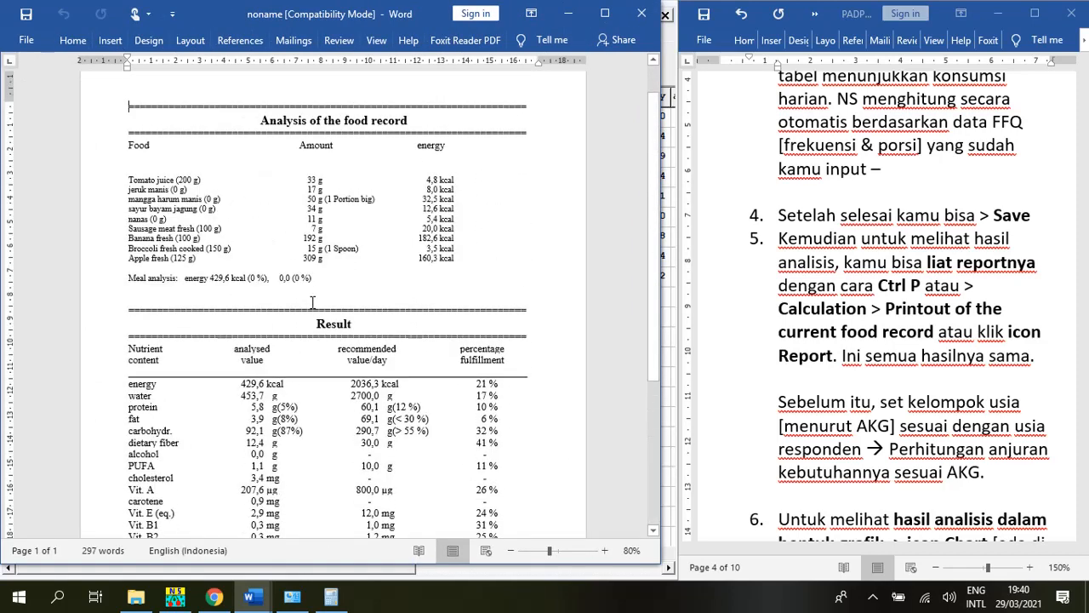
pyautogui.moveTo(331, 281); pyautogui.dragTo(137, 280)
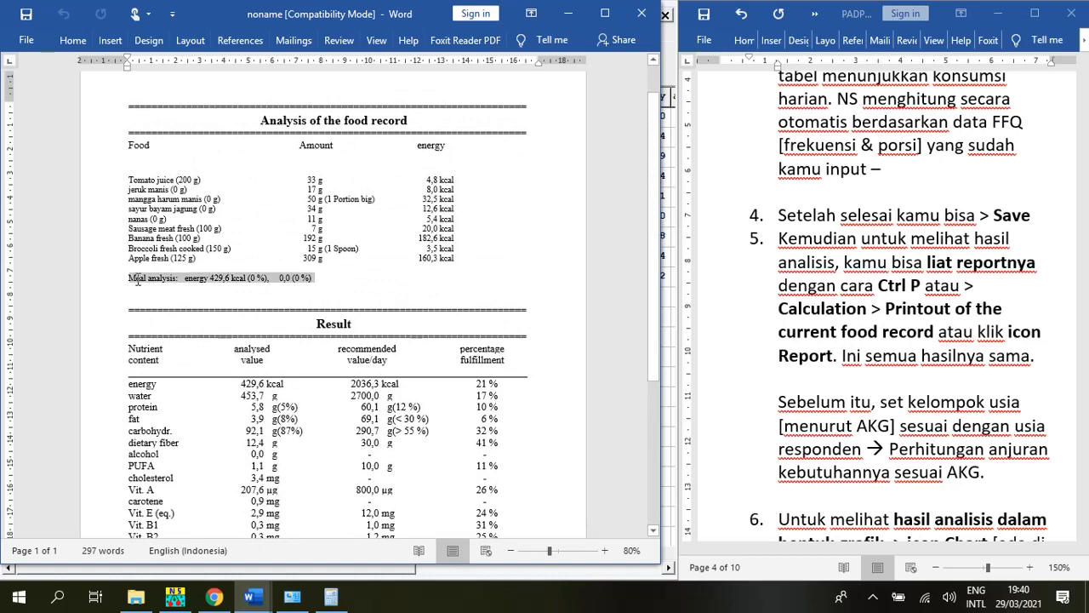
pyautogui.scroll(-4, 289, 366)
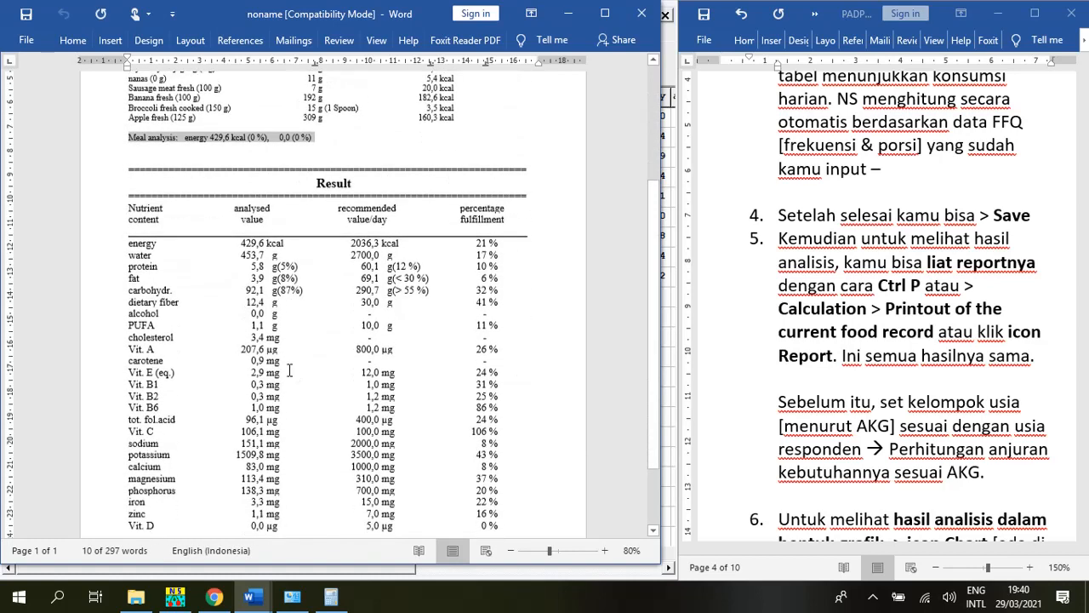
pyautogui.scroll(-1, 289, 366)
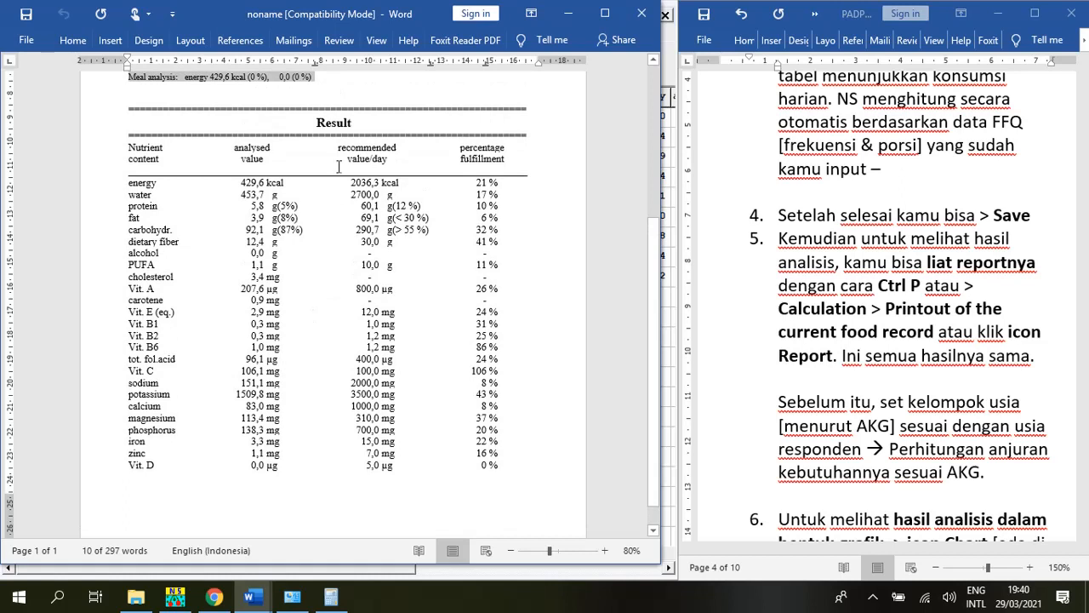
pyautogui.moveTo(334, 149)
pyautogui.mouseDown()
pyautogui.moveTo(406, 158)
pyautogui.moveTo(350, 140)
pyautogui.mouseUp()
pyautogui.click(389, 160)
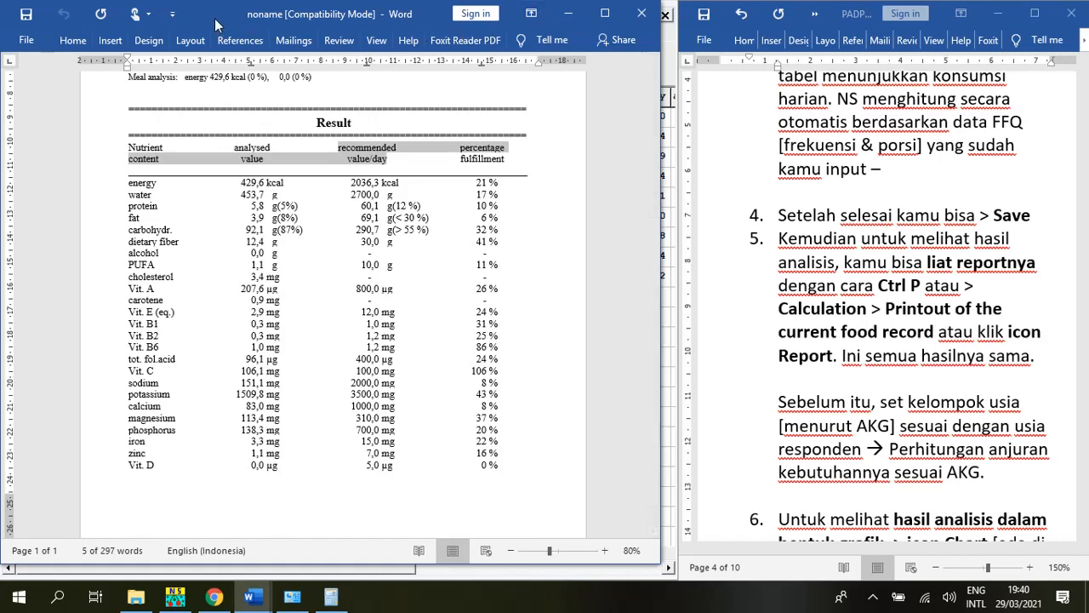
# Step: Move the report window aside and check NutriSurvey's age group selection against the recommended values in the report
pyautogui.moveTo(223, 10); pyautogui.dragTo(628, 27)
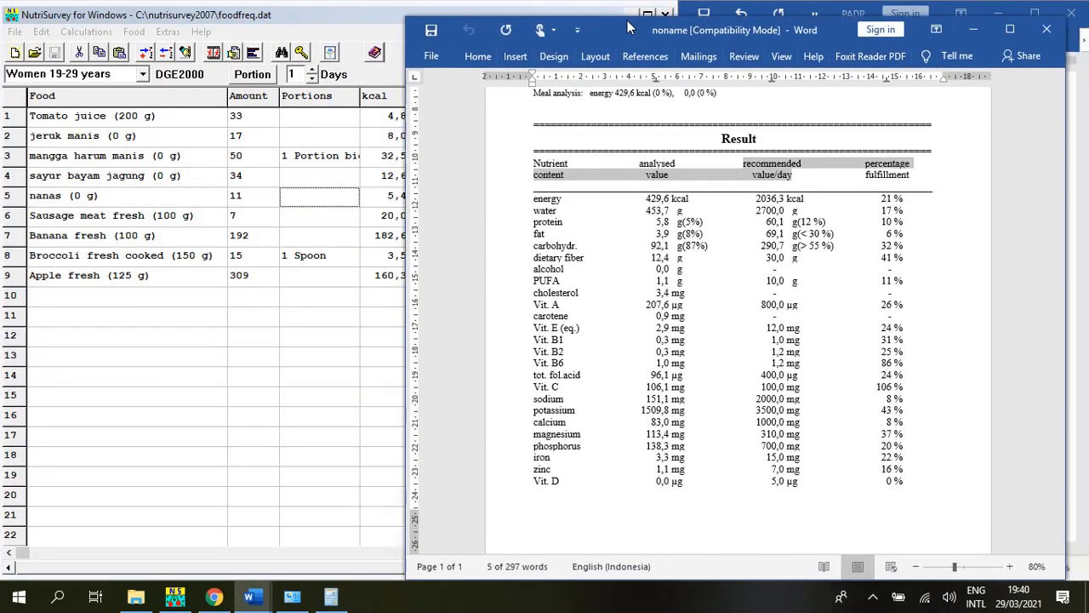
pyautogui.click(143, 74)
pyautogui.click(145, 77)
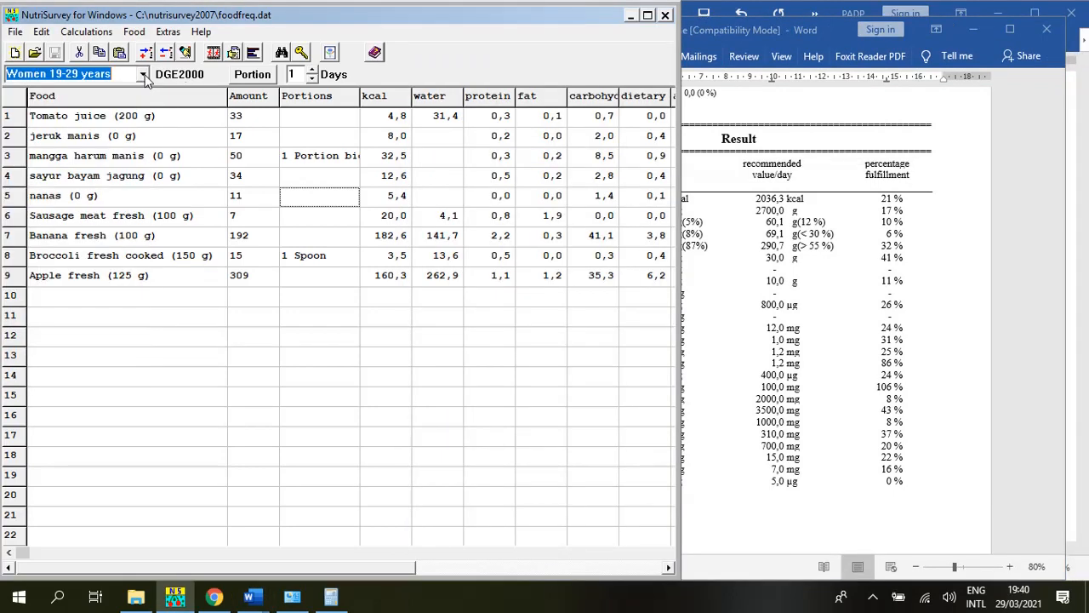
pyautogui.click(791, 253)
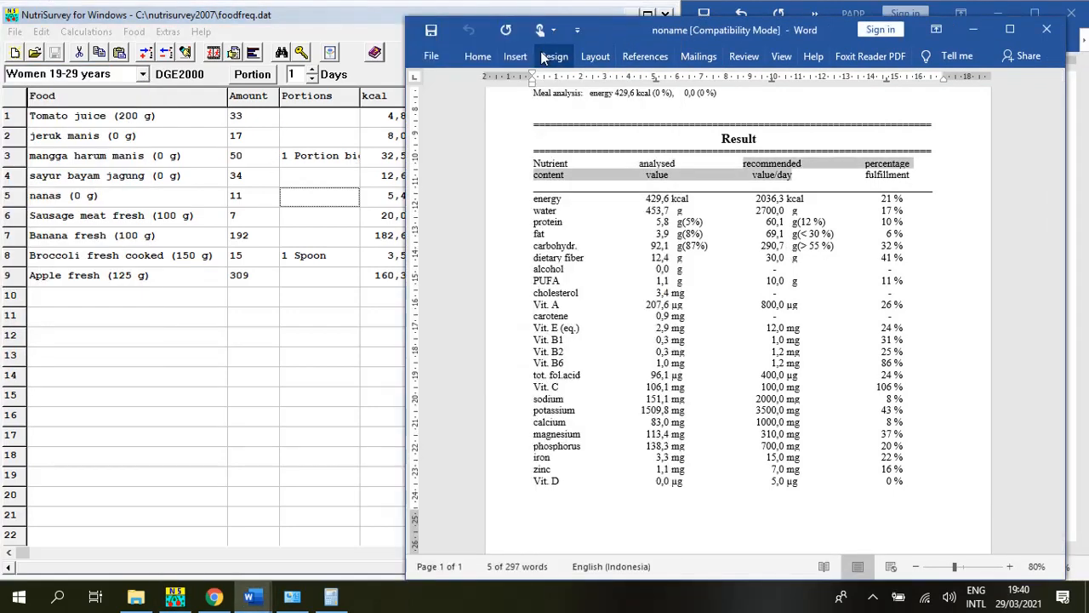
# Step: Minimize the noname report window to get back to the food record and the Word instructions
pyautogui.moveTo(628, 29); pyautogui.dragTo(271, 0)
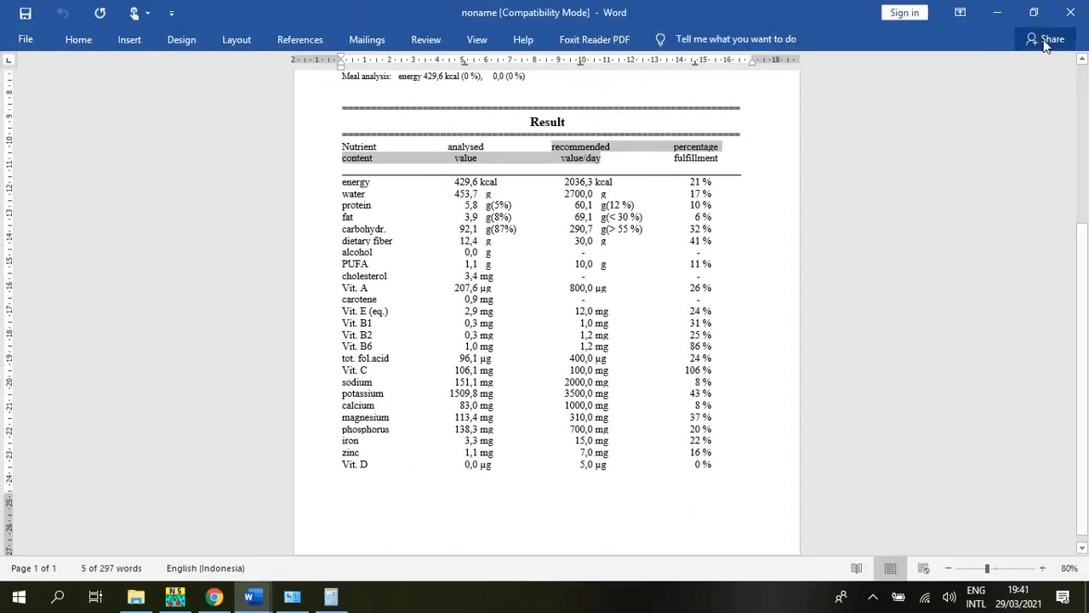
pyautogui.click(1031, 13)
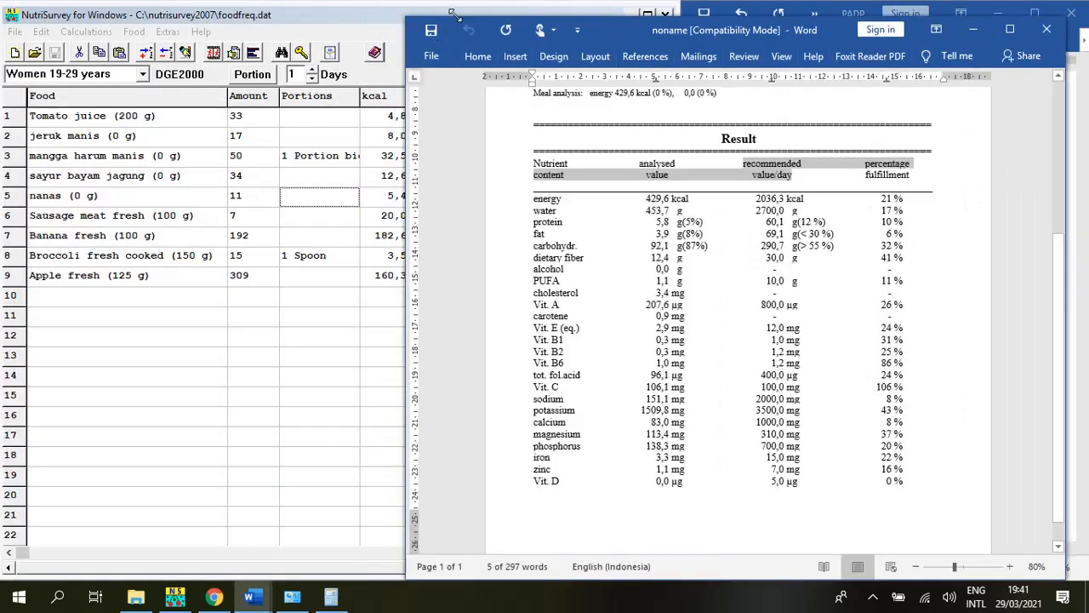
pyautogui.click(972, 29)
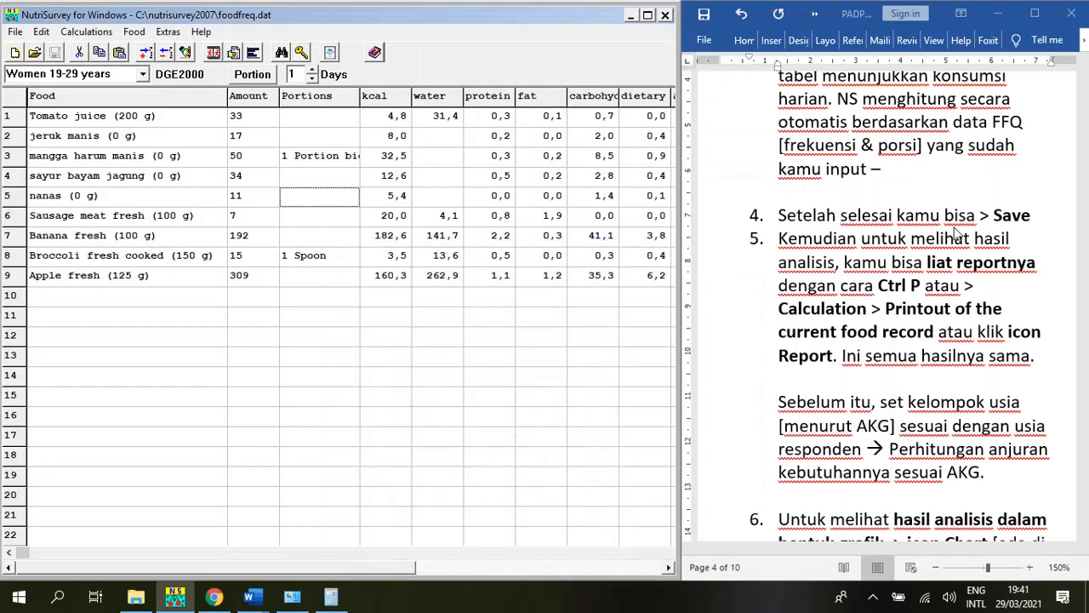
# Step: Generate the printout of the current food record in NutriSurvey as described in instruction 5, accepting that Word closes
pyautogui.scroll(-3, 946, 317)
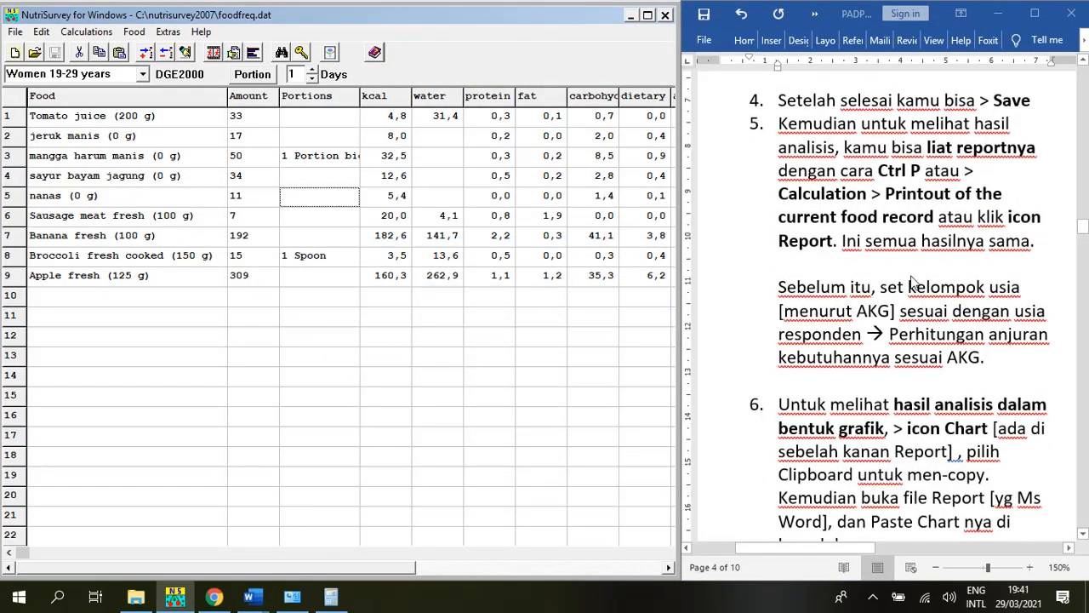
pyautogui.tripleClick(882, 173)
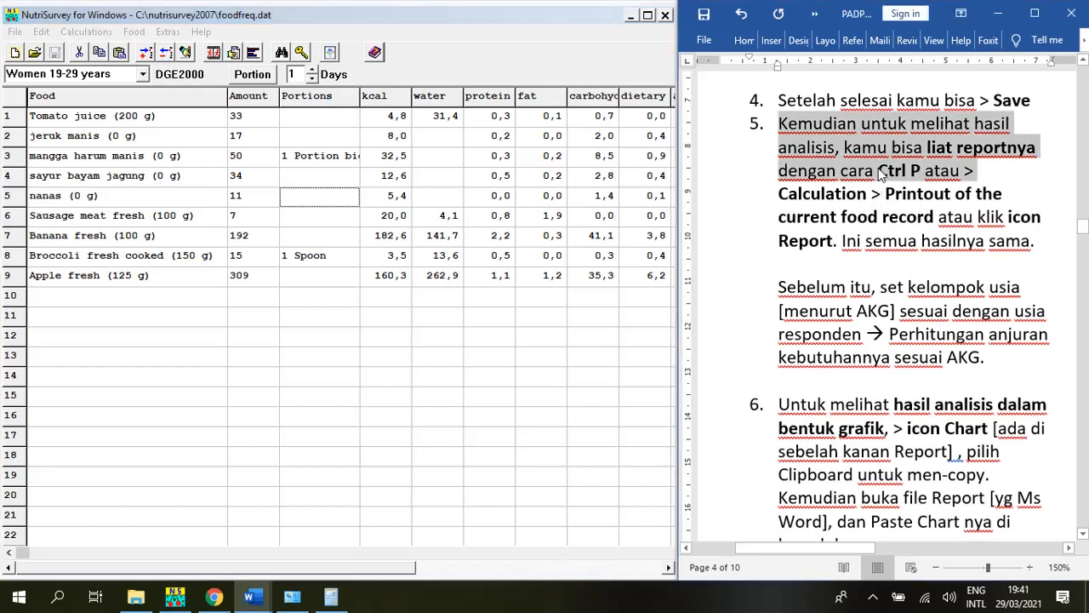
pyautogui.click(832, 211)
pyautogui.click(134, 31)
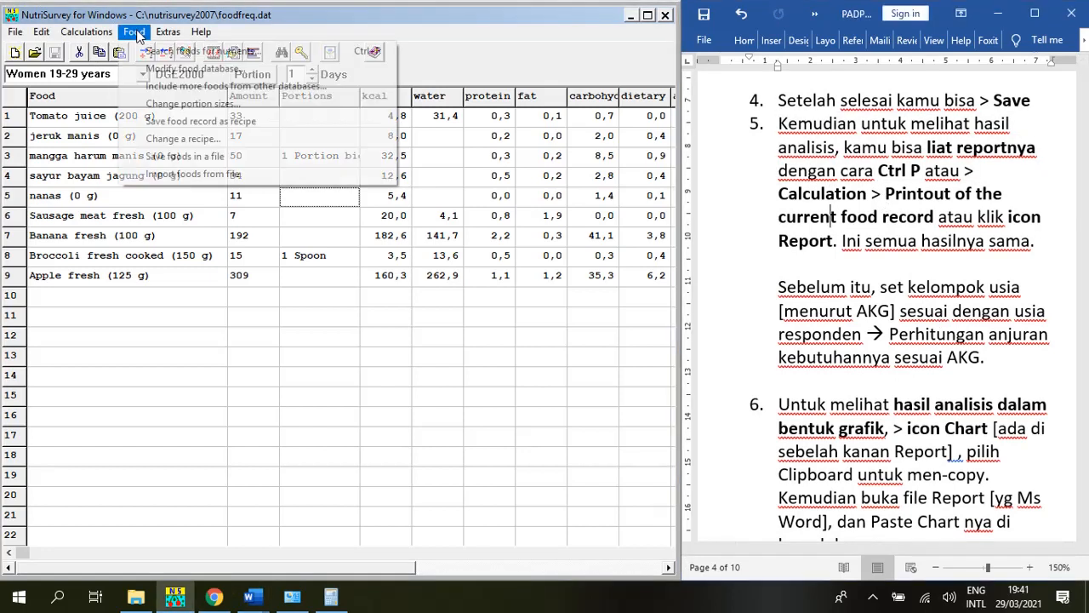
pyautogui.moveTo(85, 31)
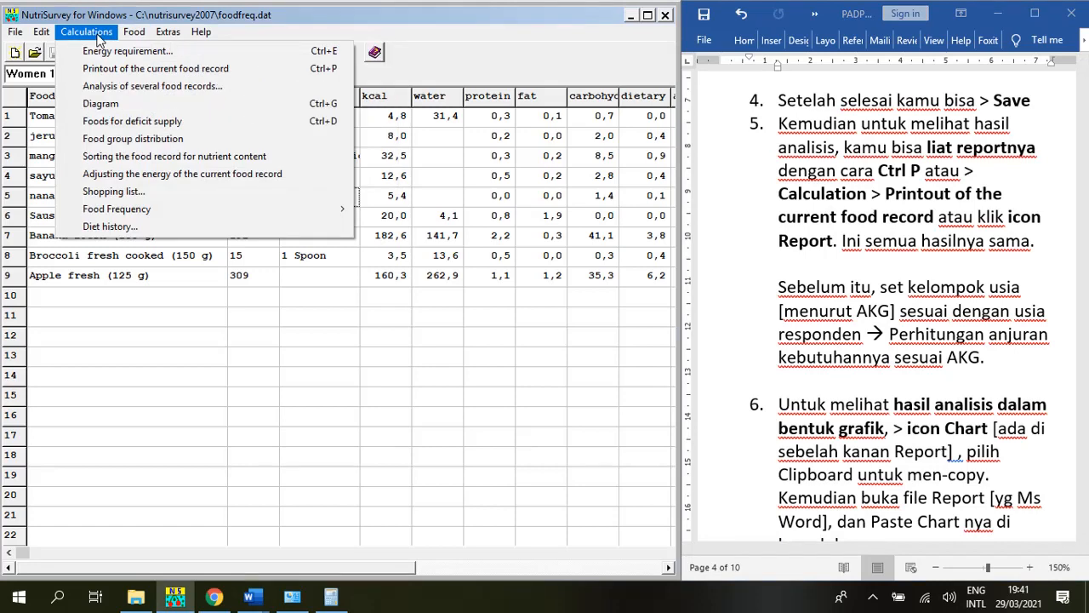
pyautogui.click(106, 72)
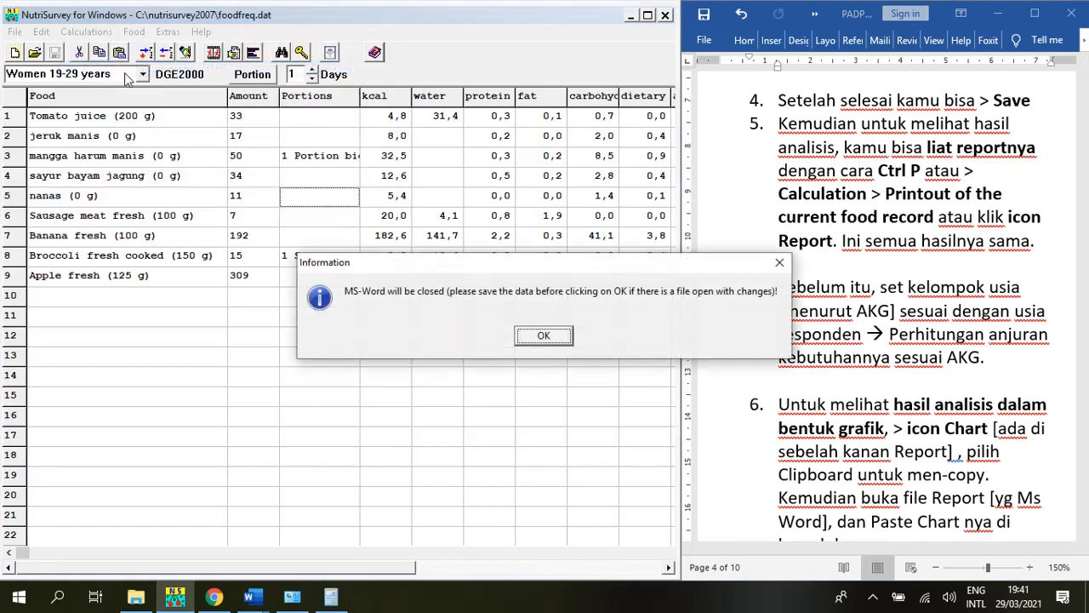
pyautogui.click(545, 336)
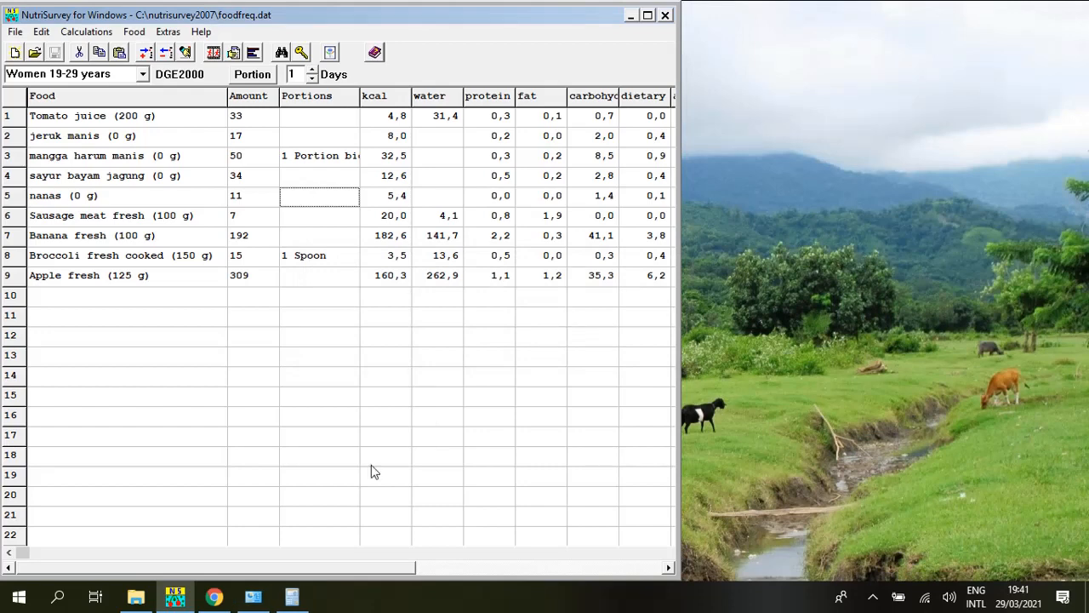
# Step: Reopen the Word document PADPG4 Modul NutriSurvey2- SQ FFQ from the Desktop folder and return to NutriSurvey
pyautogui.click(136, 597)
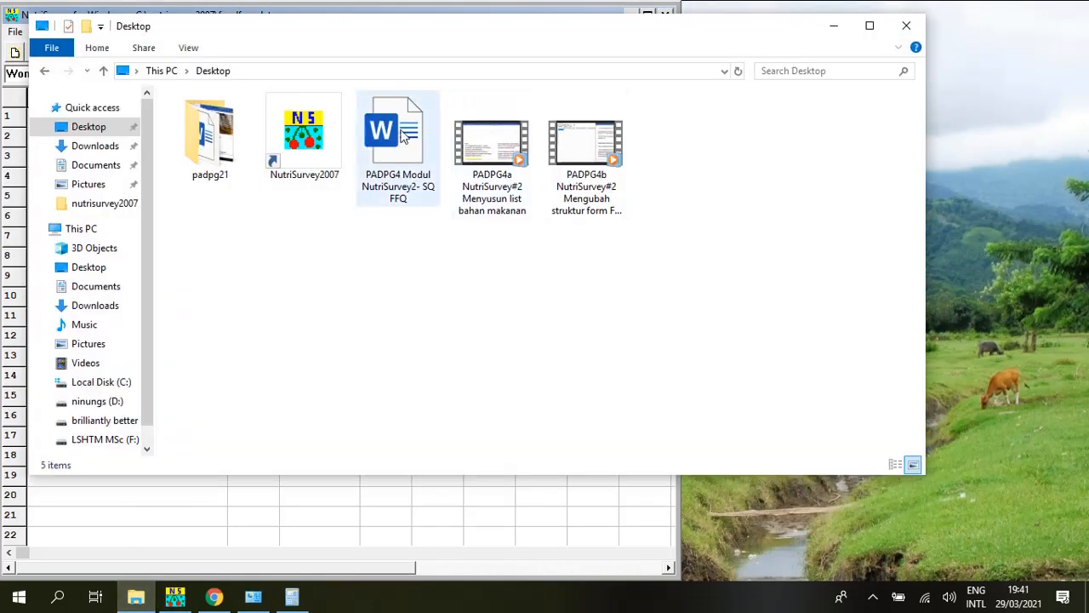
pyautogui.doubleClick(398, 140)
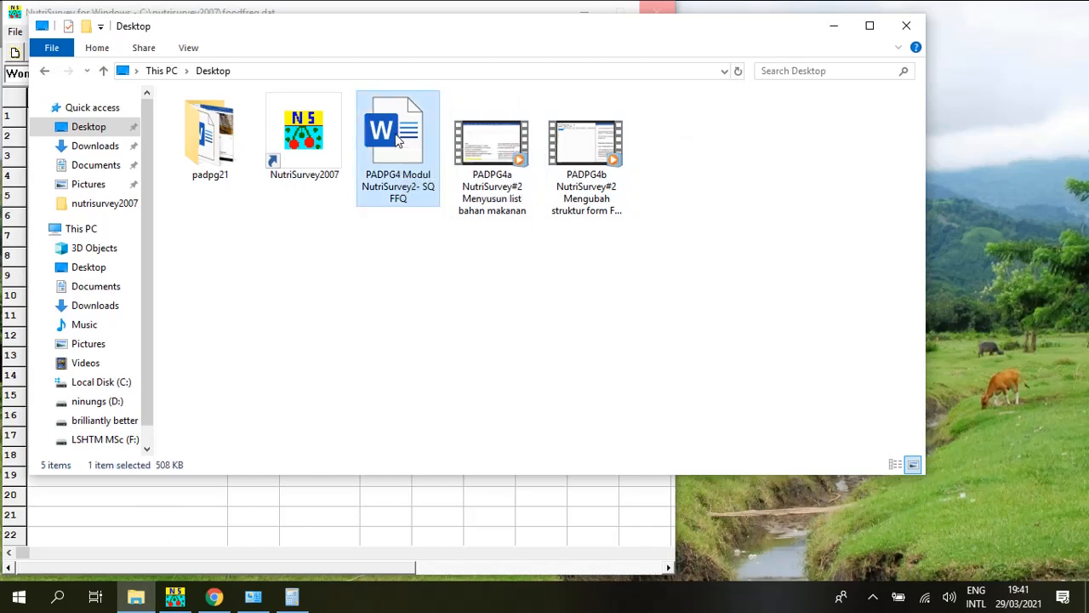
pyautogui.click(406, 517)
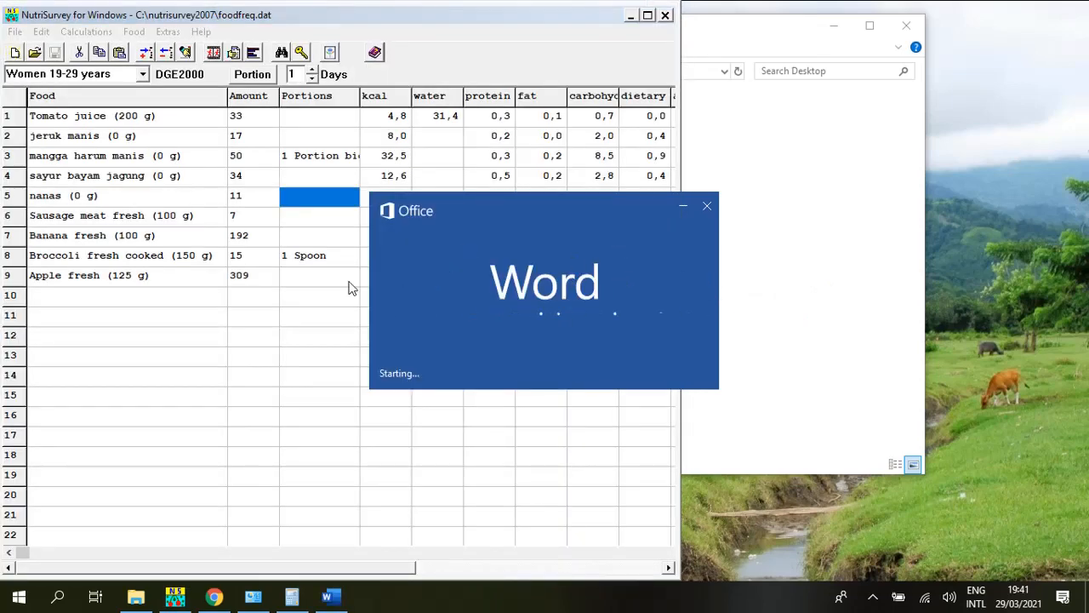
# Step: Bring the generated noname report to the front and minimize it
pyautogui.click(186, 199)
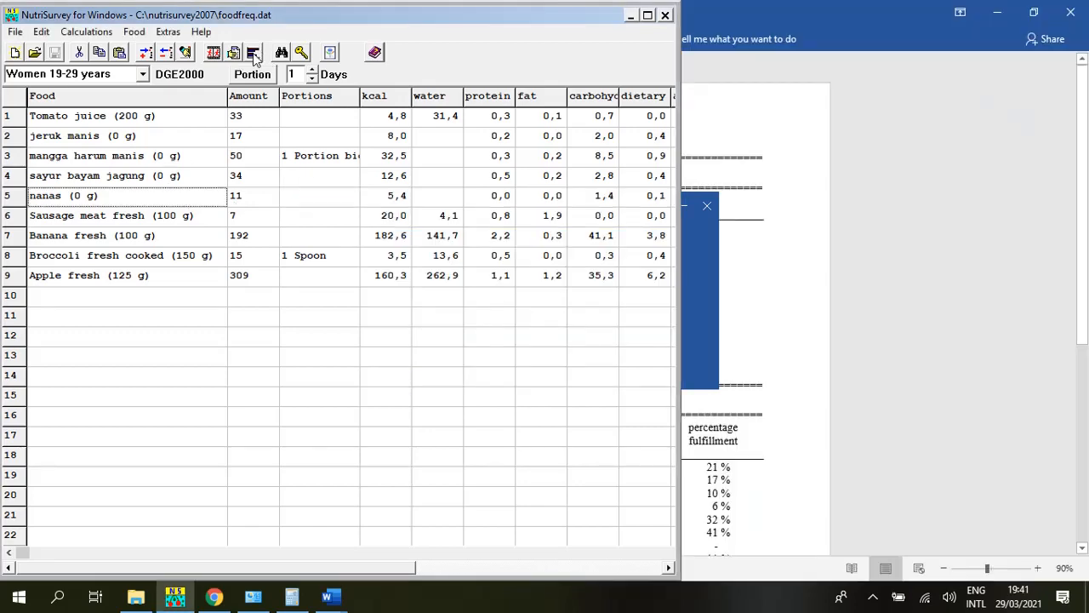
pyautogui.click(745, 255)
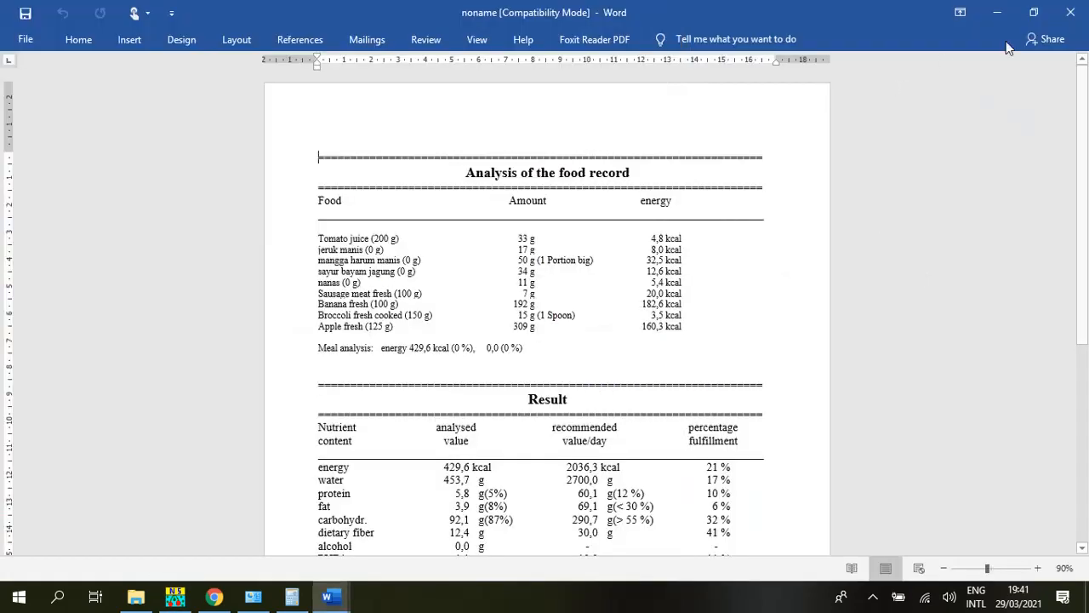
pyautogui.click(997, 12)
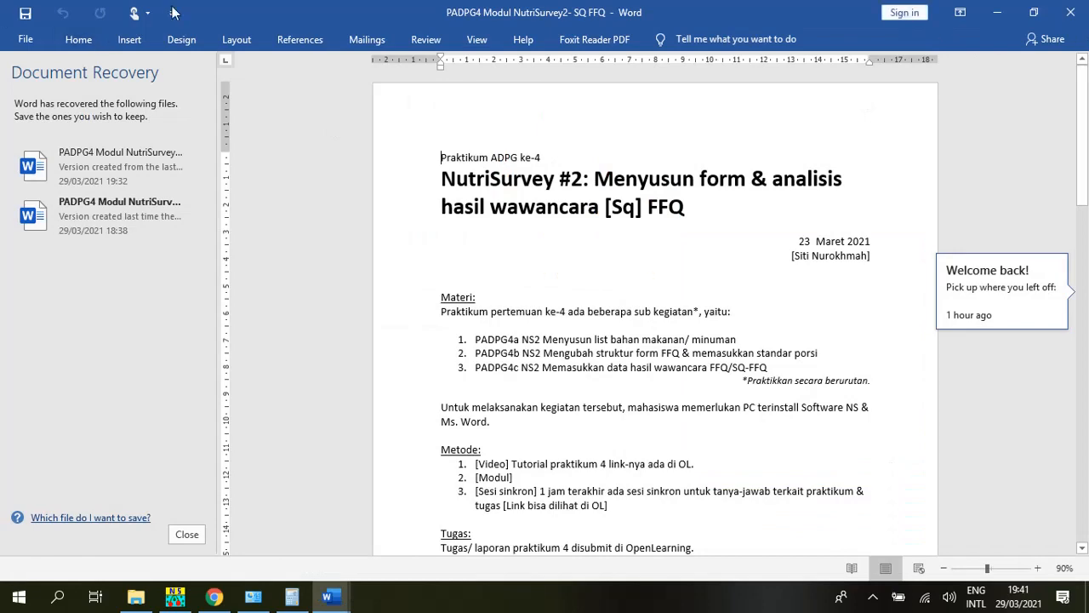
# Step: Restore the module document to a smaller window beside NutriSurvey and close Document Recovery, removing the recovered files
pyautogui.click(1035, 13)
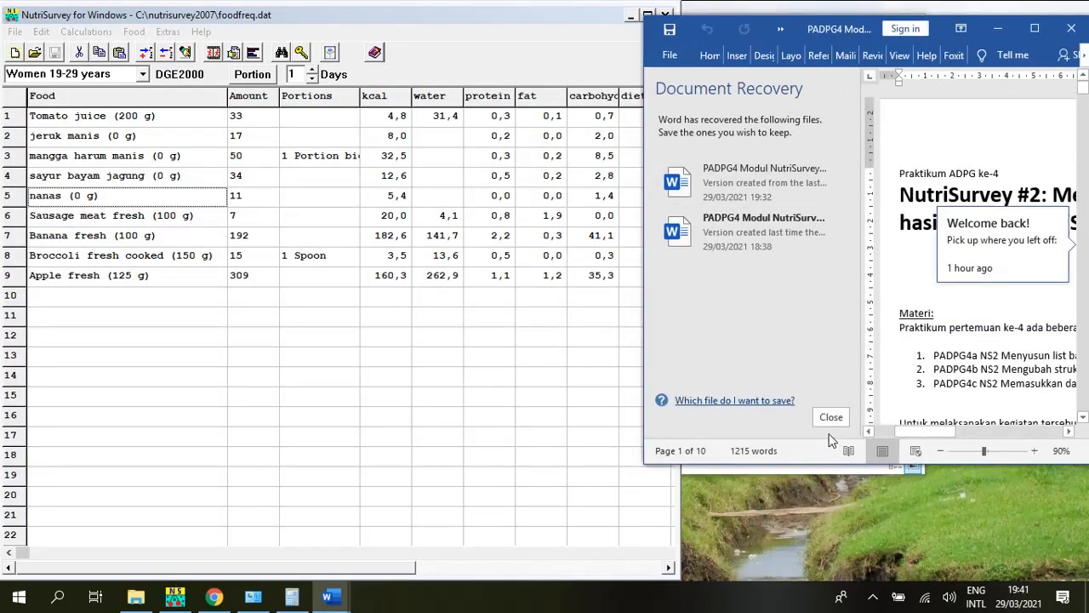
pyautogui.click(832, 416)
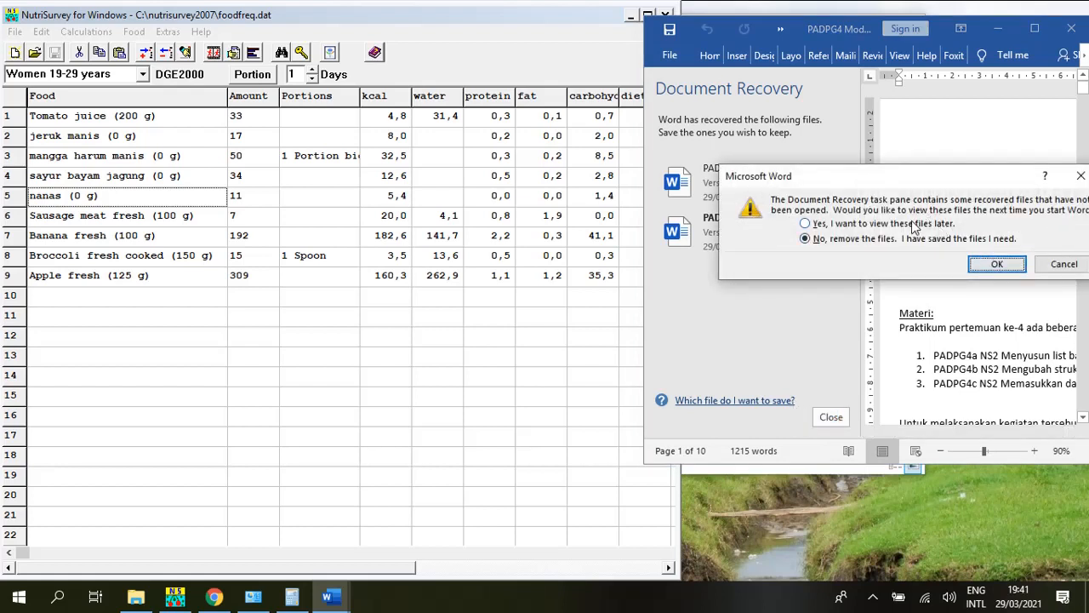
pyautogui.click(997, 264)
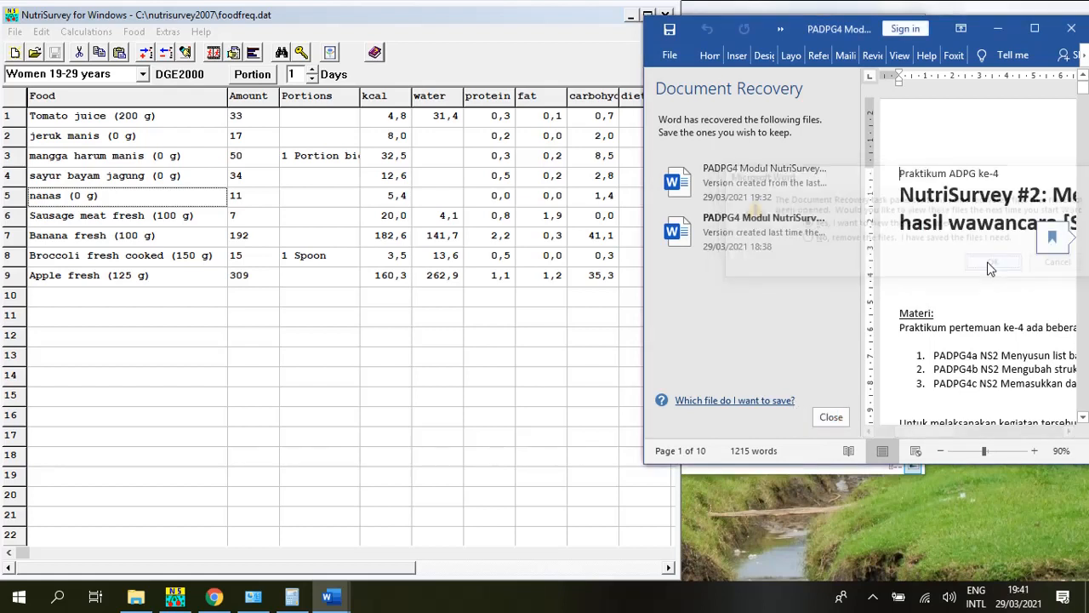
# Step: Stretch the module window to full screen height and locate instructions 4 to 7 of the PADPG4c section
pyautogui.scroll(-3, 965, 279)
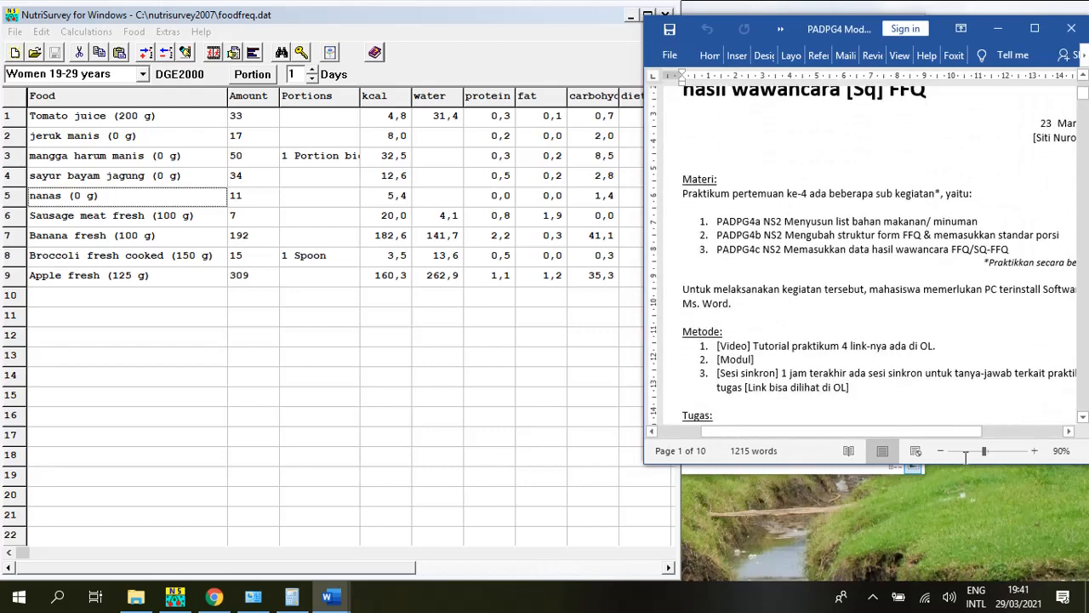
pyautogui.scroll(-2, 957, 461)
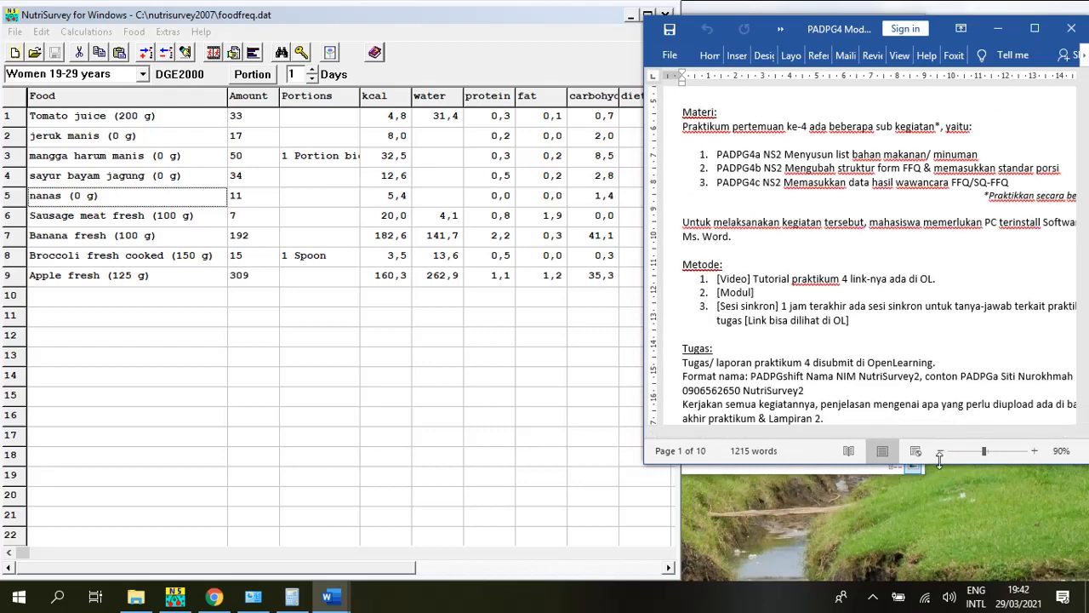
pyautogui.doubleClick(943, 464)
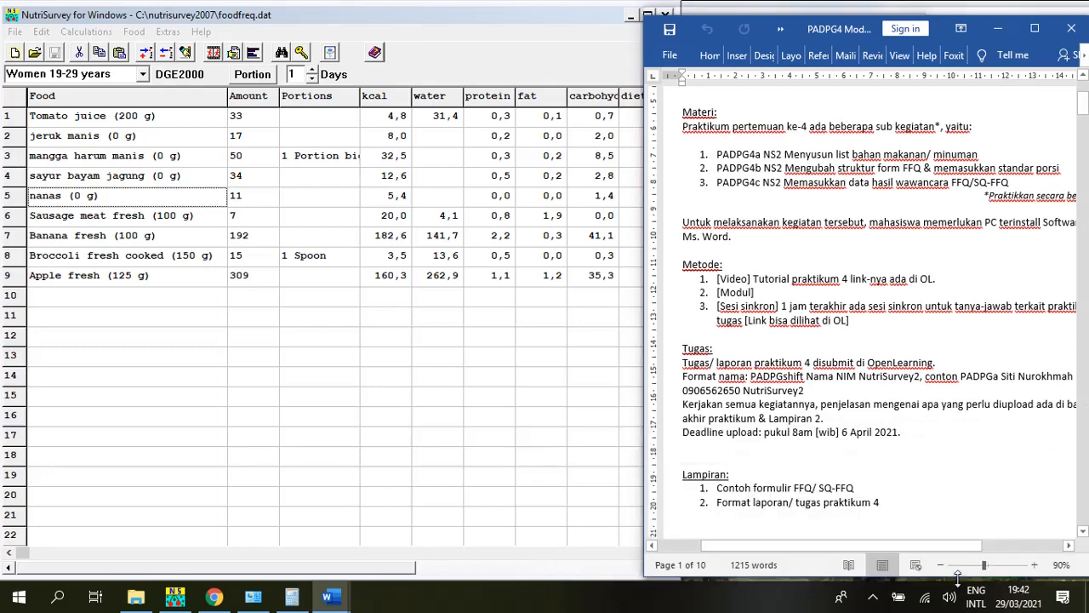
pyautogui.scroll(-10, 892, 315)
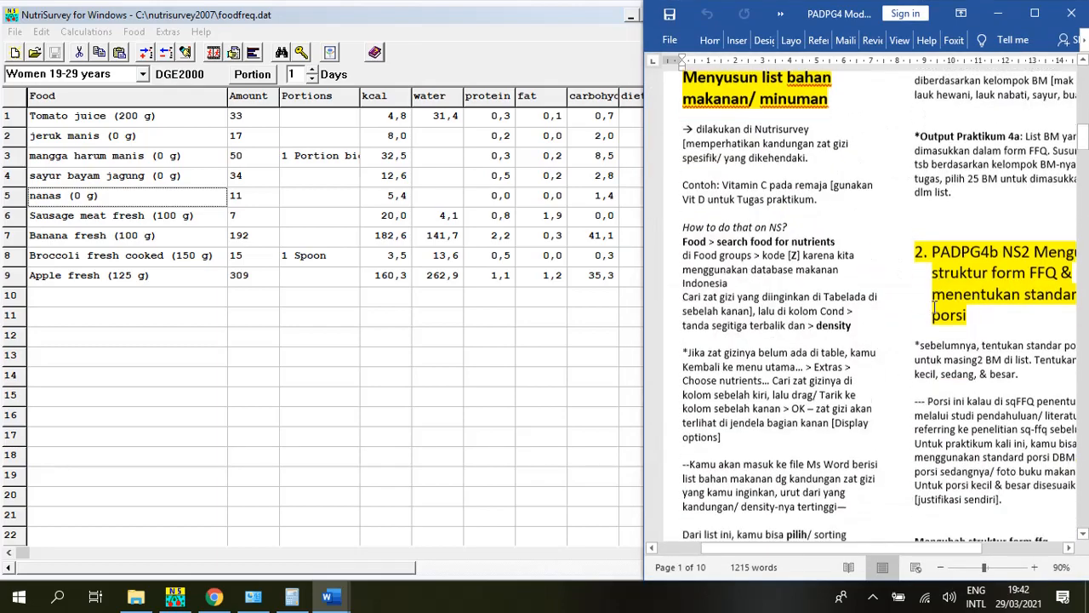
pyautogui.hscroll(3, 930, 321)
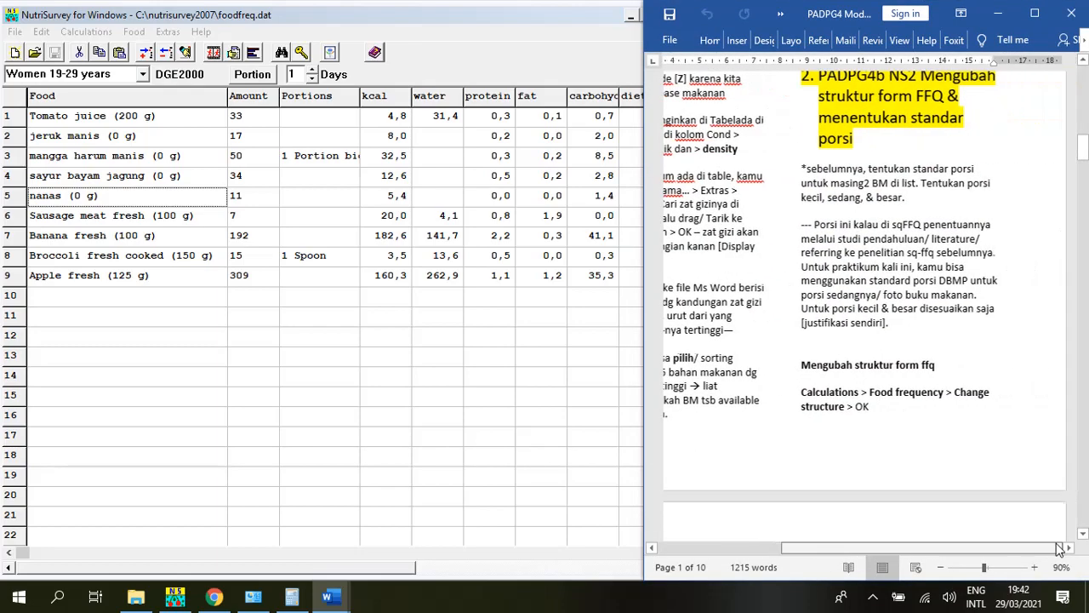
pyautogui.scroll(-10, 896, 326)
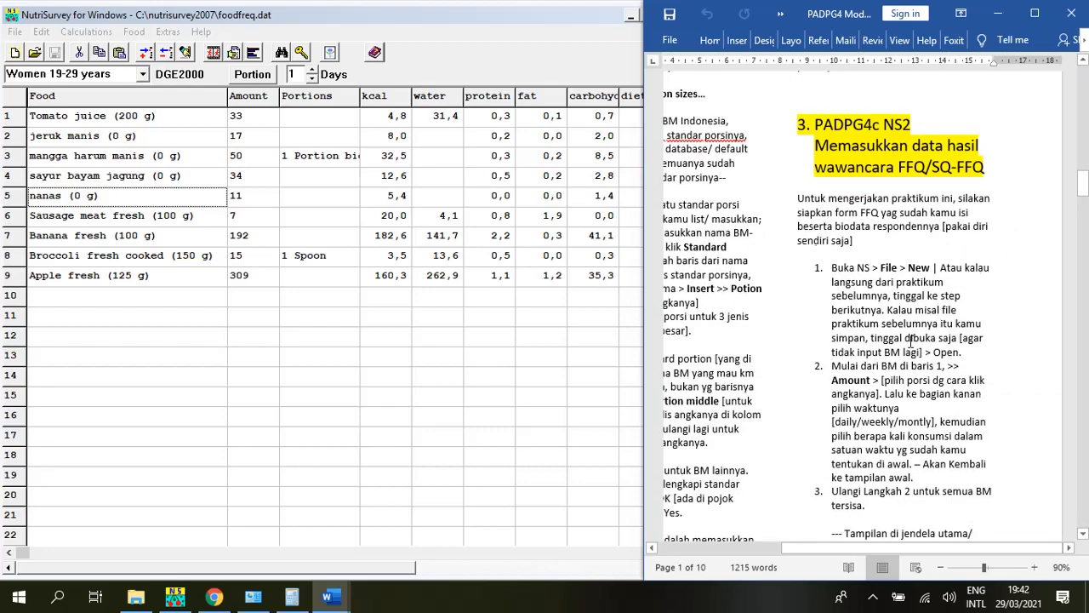
pyautogui.scroll(-15, 905, 331)
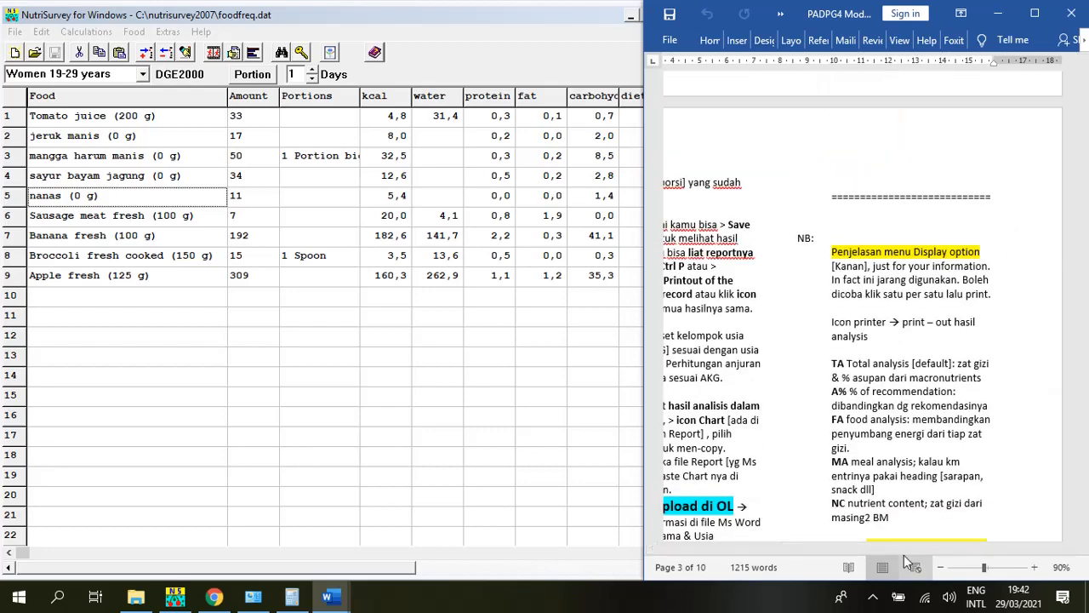
pyautogui.hscroll(-4, 906, 548)
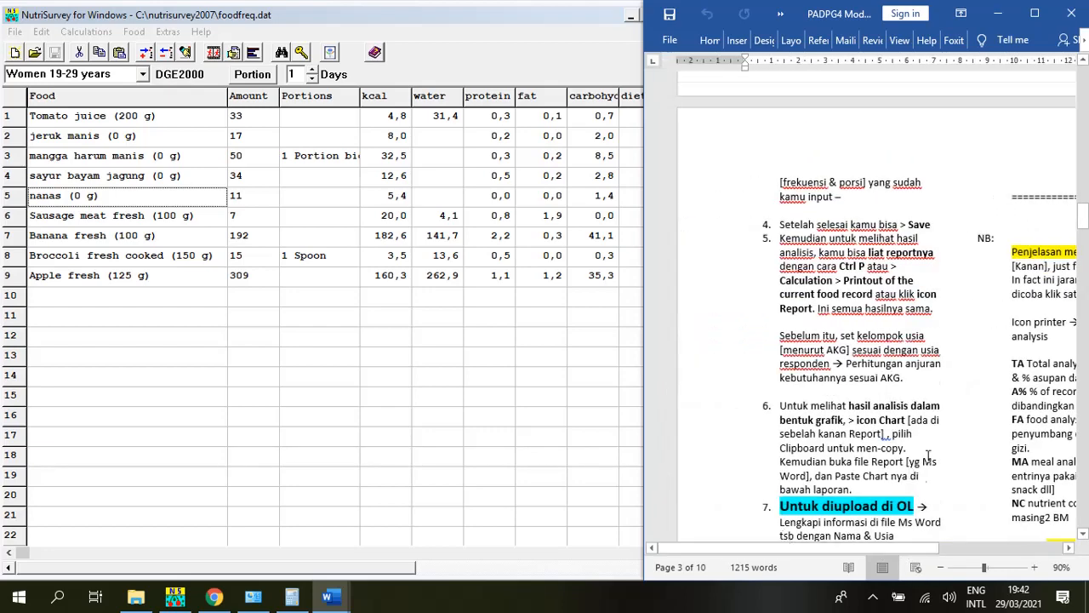
pyautogui.scroll(-1, 921, 453)
pyautogui.scroll(-1, 922, 453)
pyautogui.scroll(1, 922, 453)
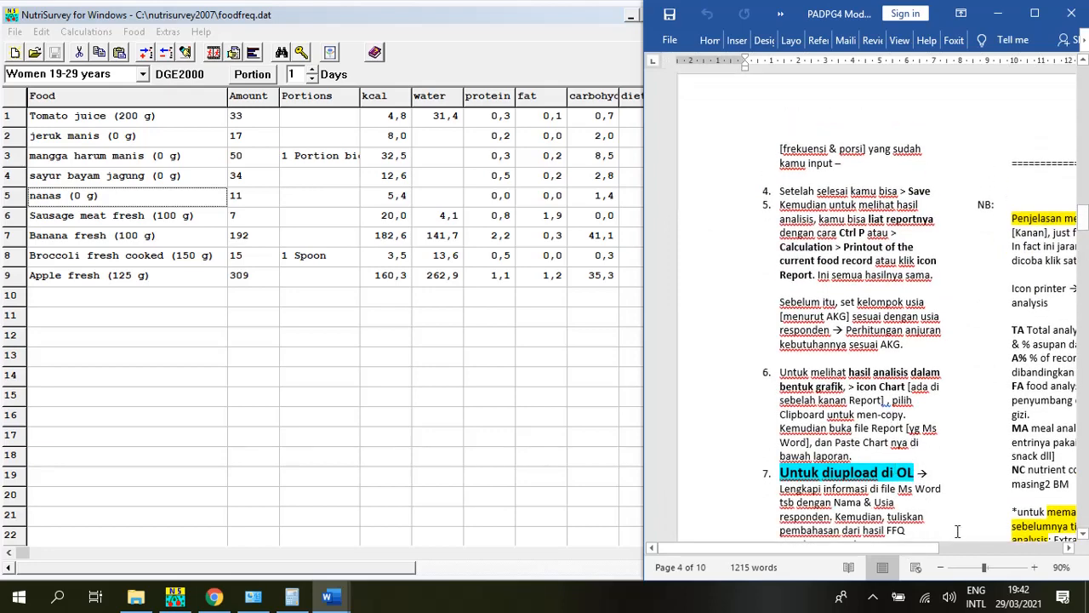
# Step: Enlarge the module document to 120% and read instructions 6 and 7 on the chart and the upload
pyautogui.click(1033, 566)
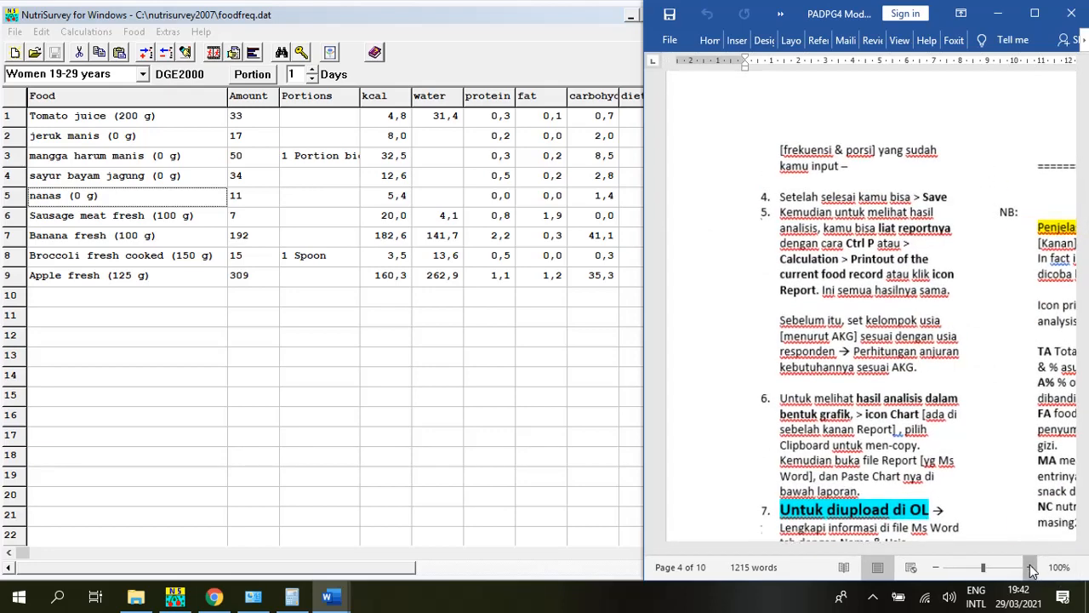
pyautogui.click(1031, 566)
pyautogui.click(1029, 566)
pyautogui.scroll(-4, 898, 397)
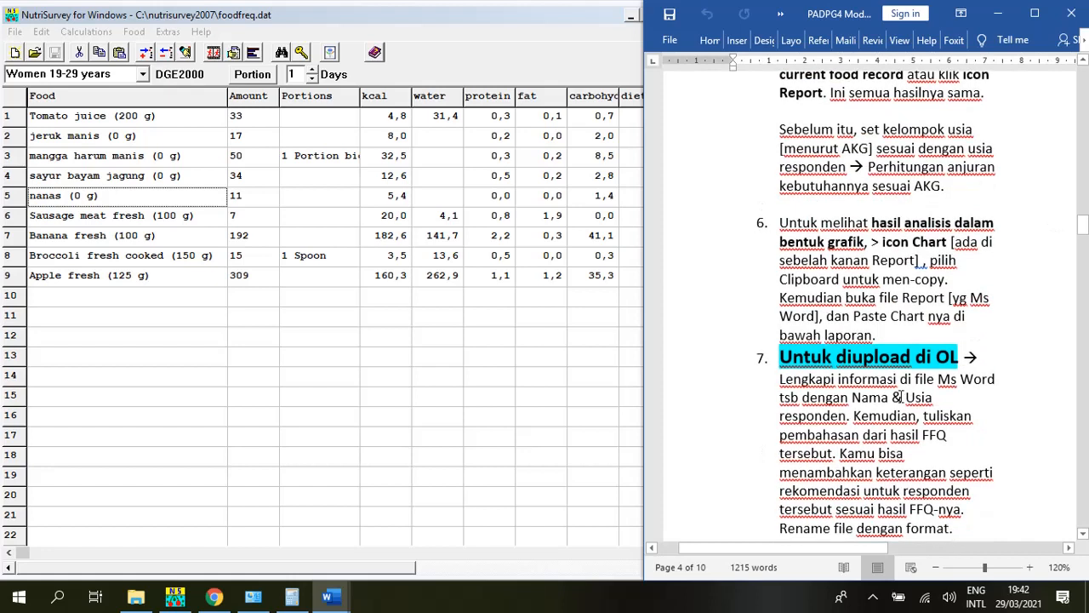
pyautogui.scroll(-1, 946, 317)
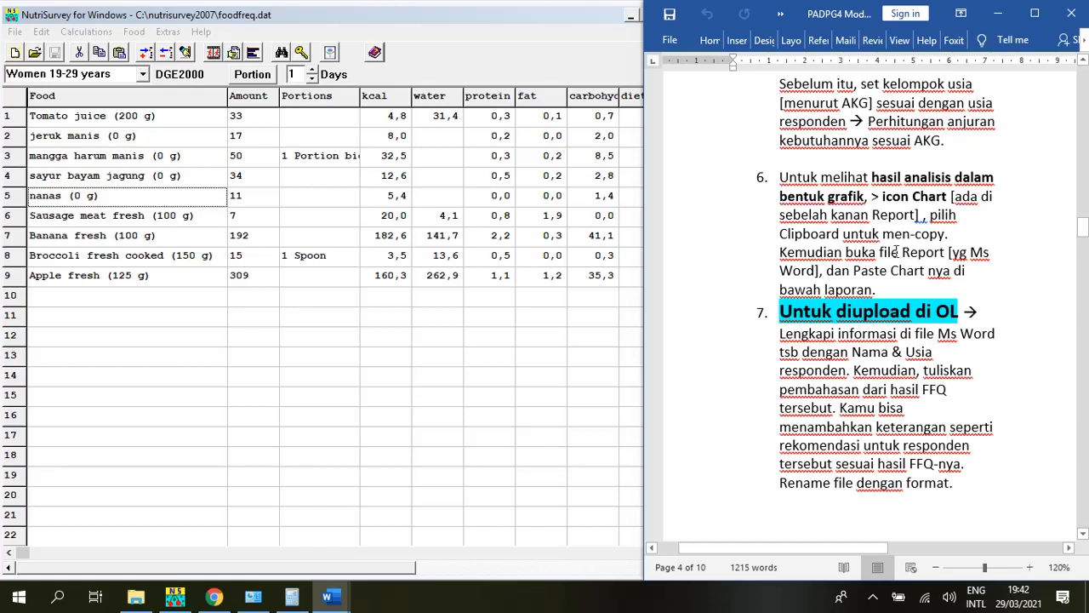
# Step: Try to display the food record's analysis as a chart per instruction 6, dismissing the notice about closing Word
pyautogui.click(320, 176)
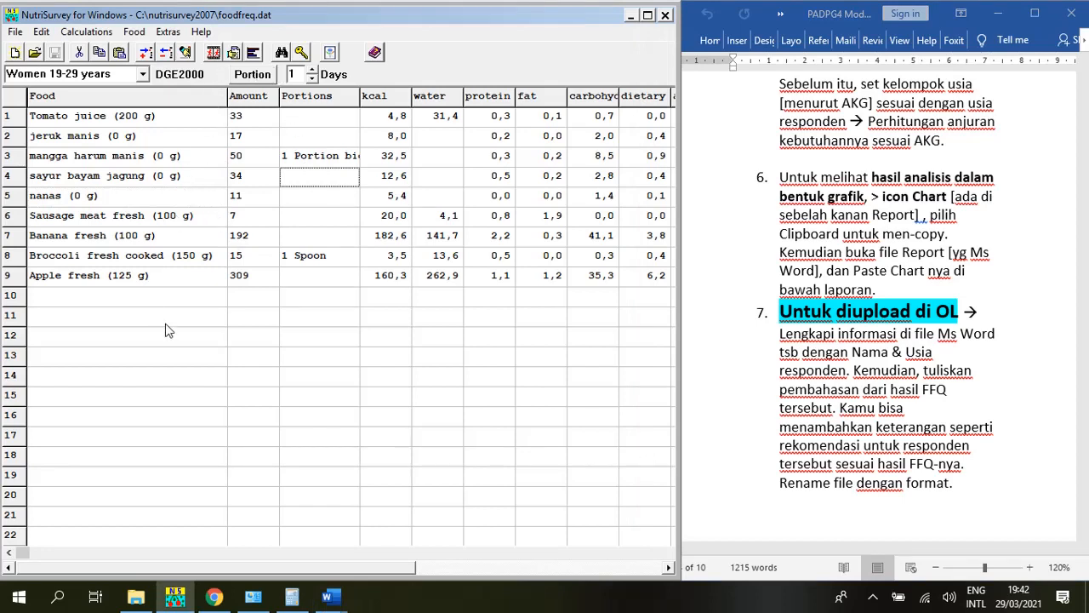
pyautogui.click(193, 296)
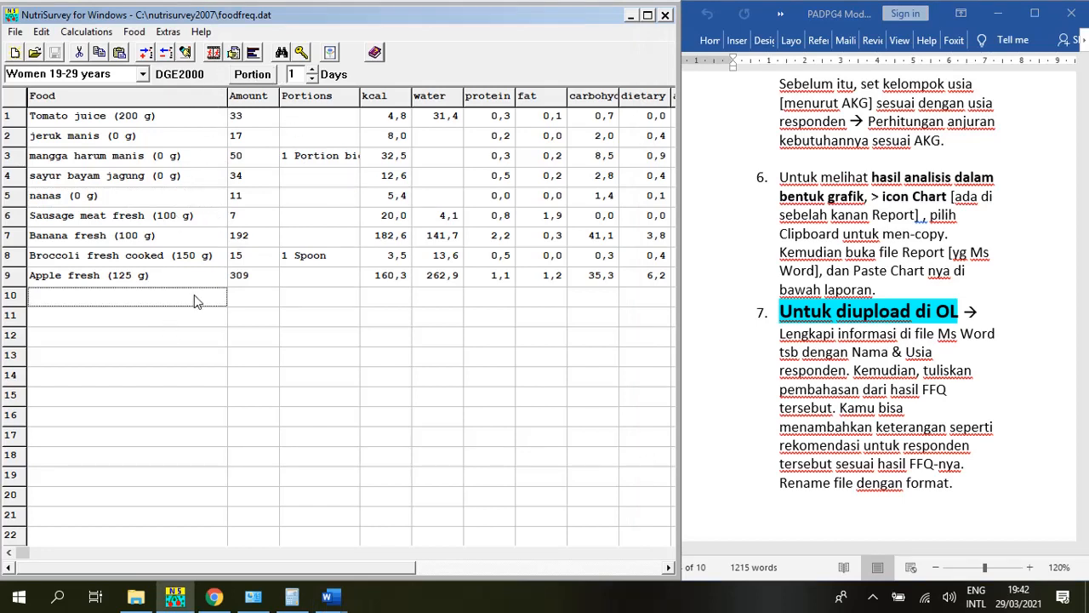
pyautogui.click(253, 53)
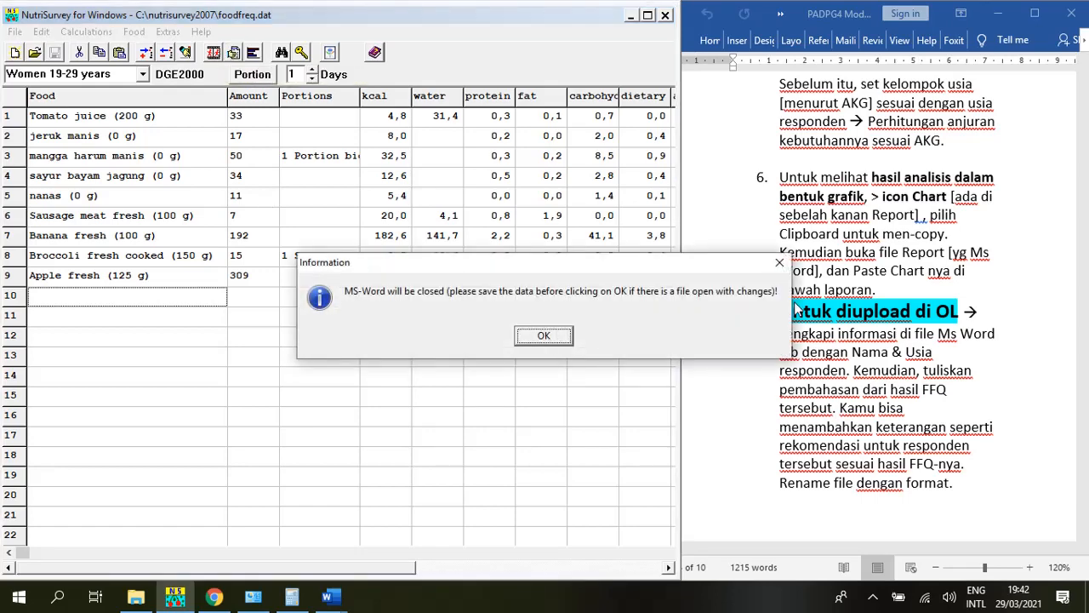
pyautogui.click(780, 262)
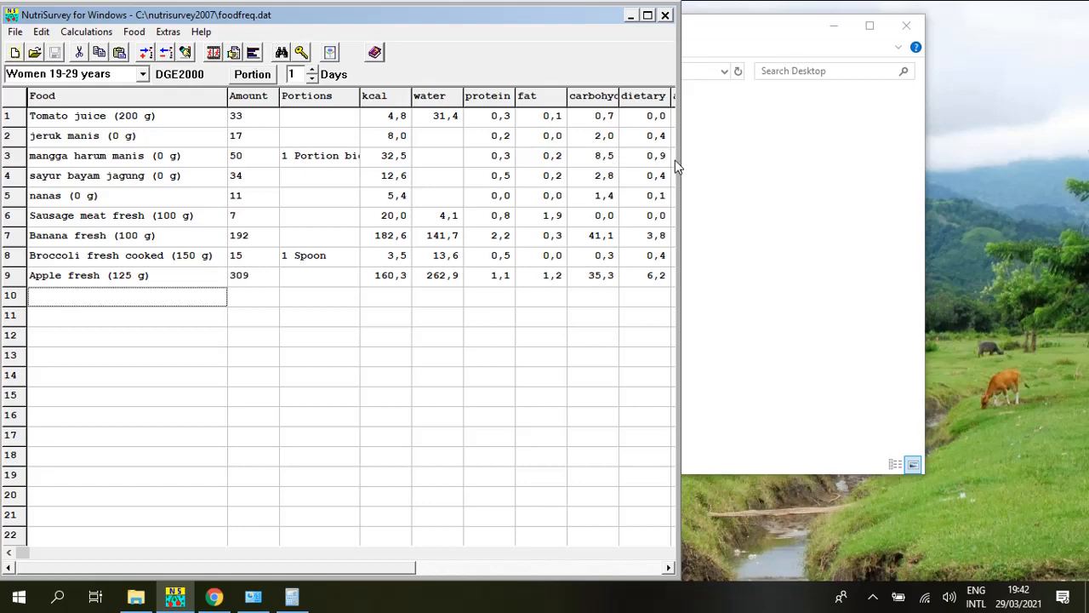
# Step: Open the PADPG4 Modul NutriSurvey2- SQ FFQ document from the Desktop folder again and switch back to NutriSurvey's main window
pyautogui.click(703, 173)
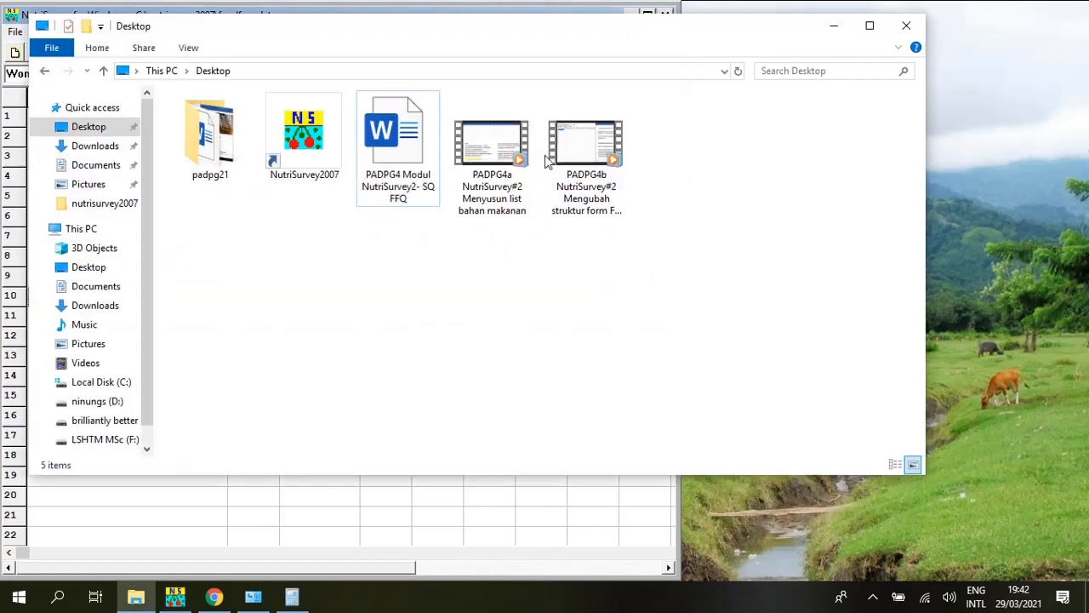
pyautogui.doubleClick(418, 151)
pyautogui.click(346, 521)
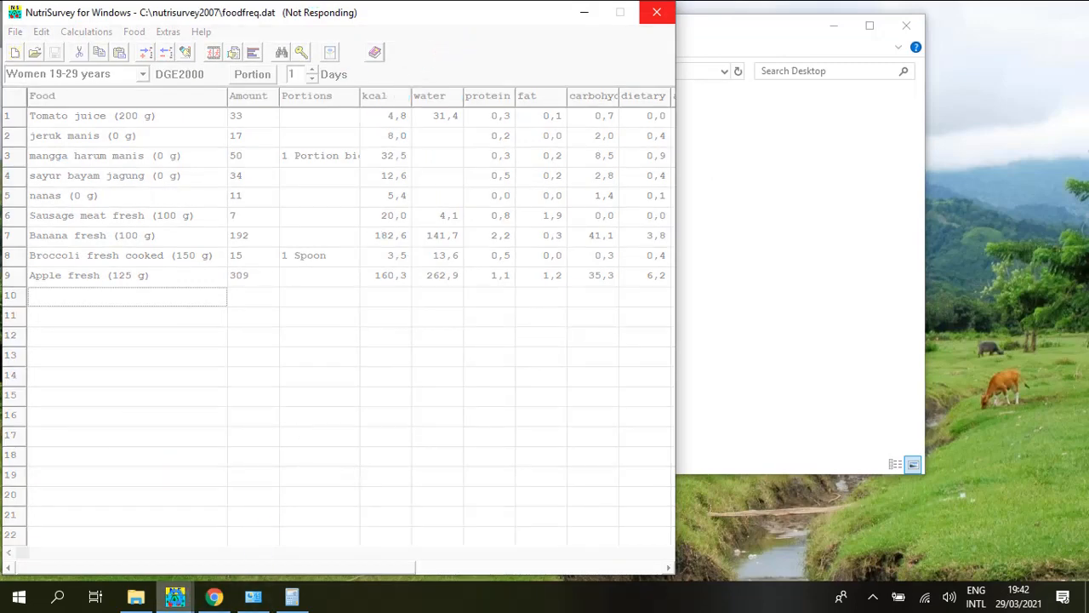
pyautogui.click(177, 603)
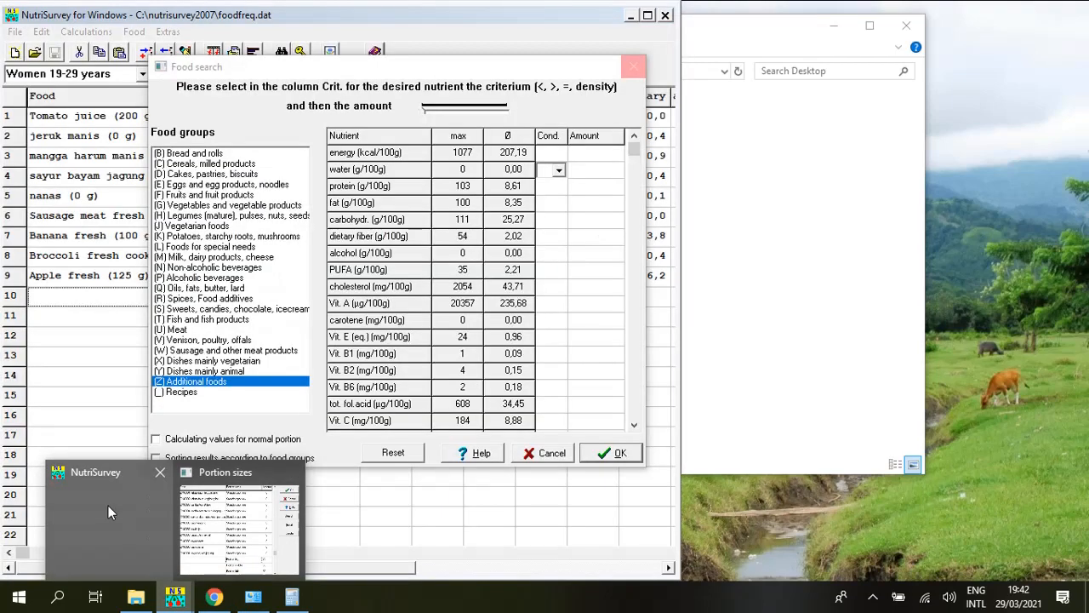
pyautogui.click(108, 506)
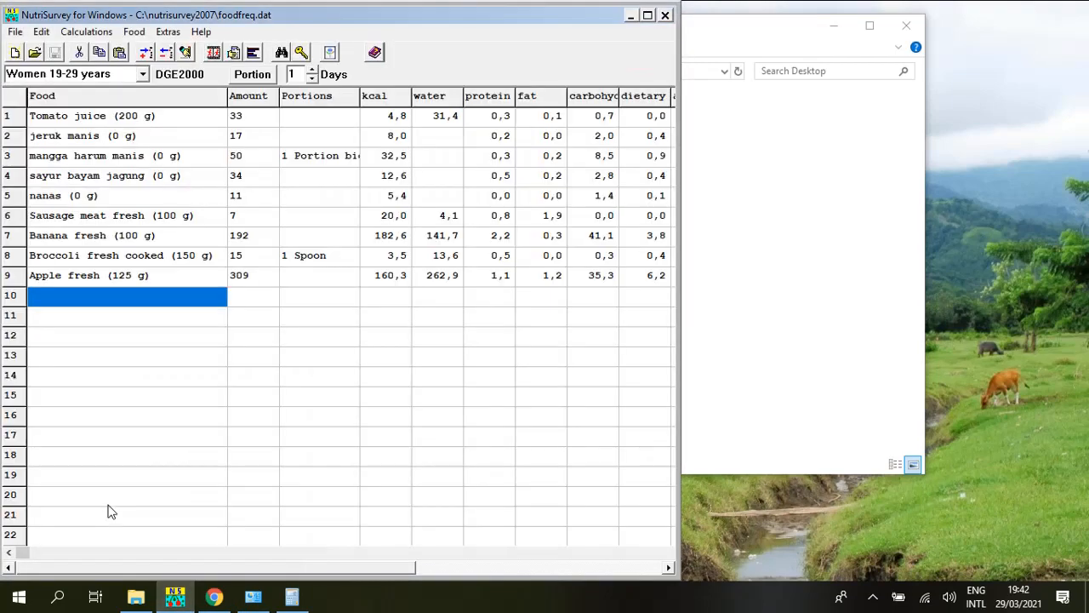
# Step: Widen the NutriSurvey window to the full screen width and display the food record's analysis as a chart
pyautogui.click(325, 223)
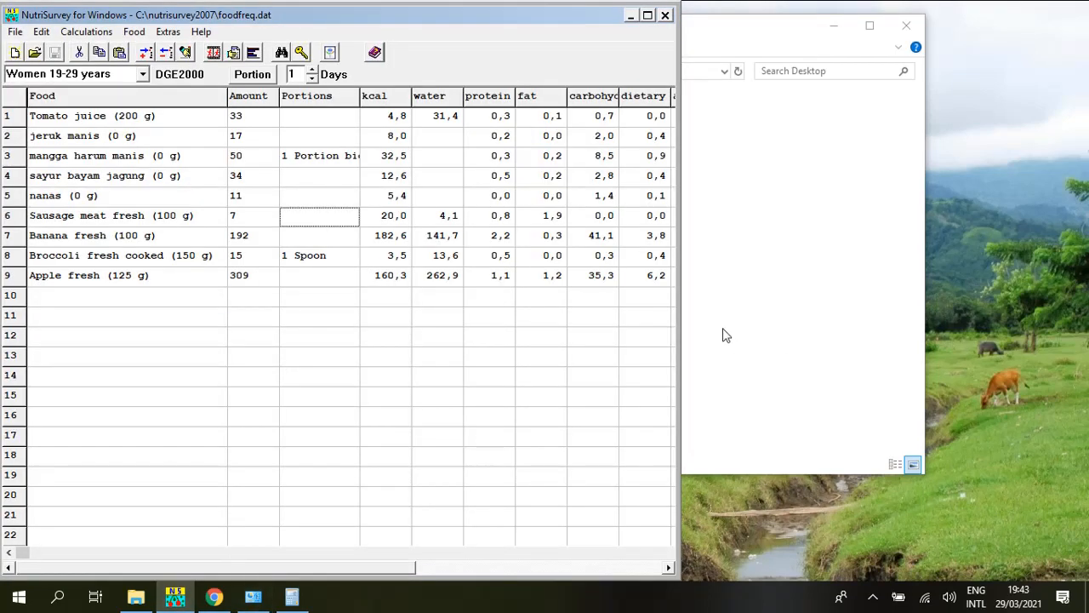
pyautogui.moveTo(681, 305); pyautogui.dragTo(1084, 331)
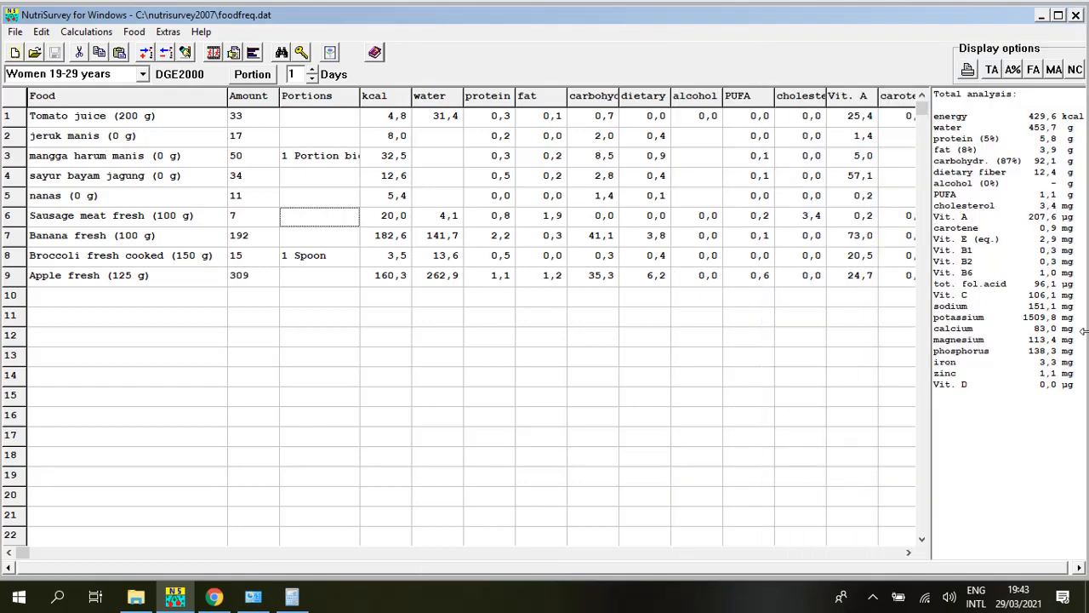
pyautogui.click(252, 53)
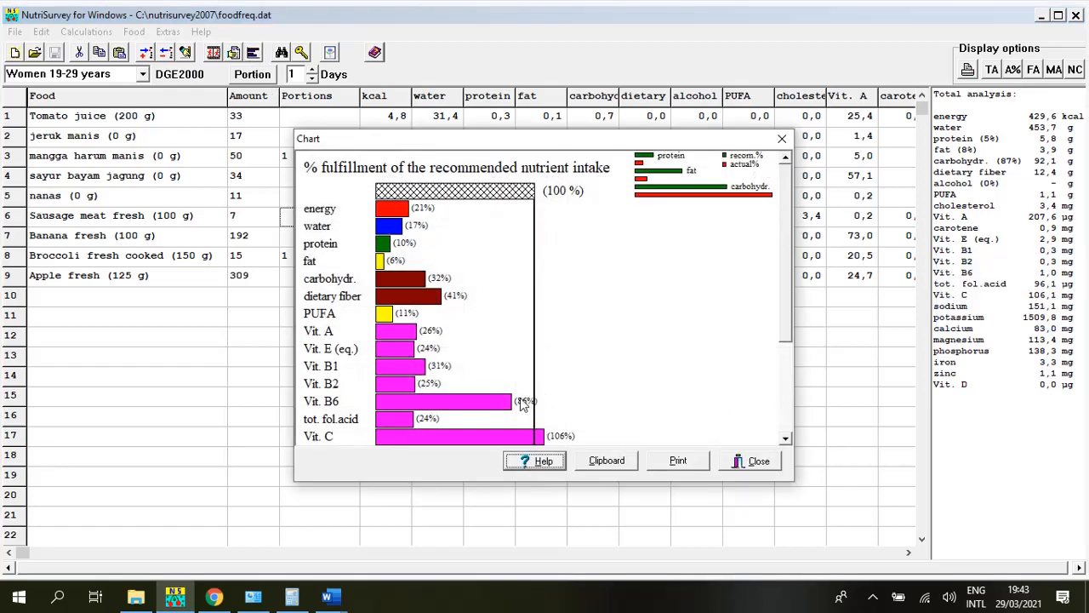
# Step: Move the chart window slightly aside and copy the nutrient fulfillment chart to the clipboard
pyautogui.moveTo(498, 140); pyautogui.dragTo(476, 145)
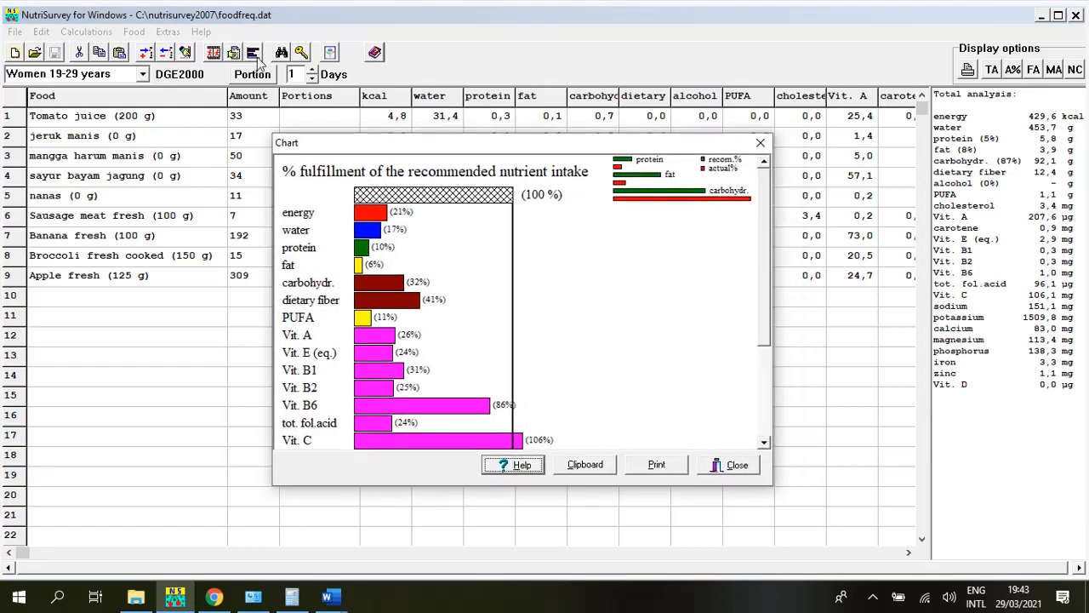
pyautogui.click(594, 467)
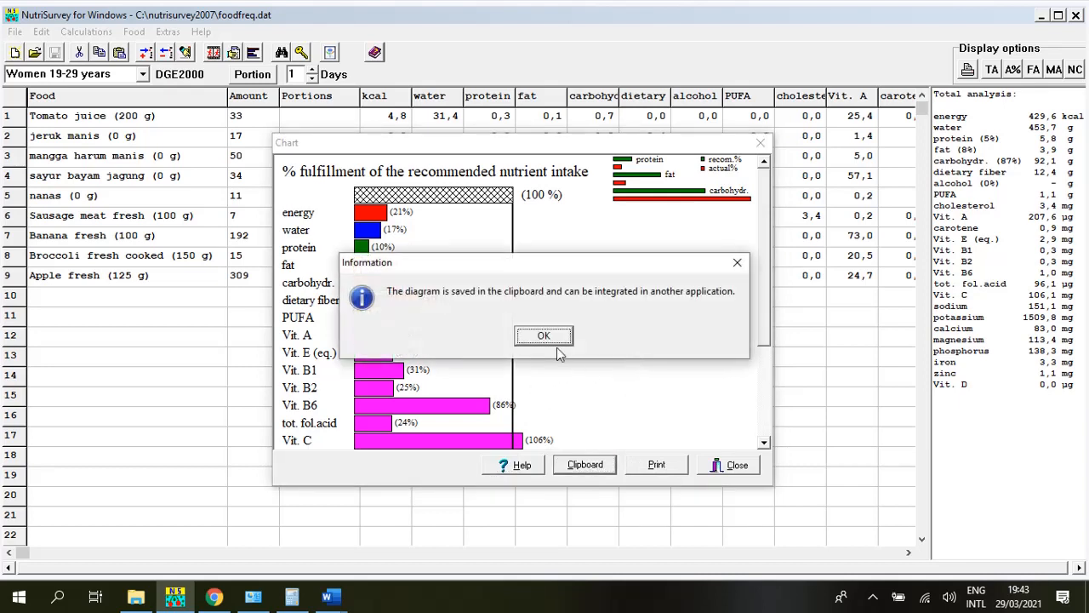
pyautogui.click(545, 335)
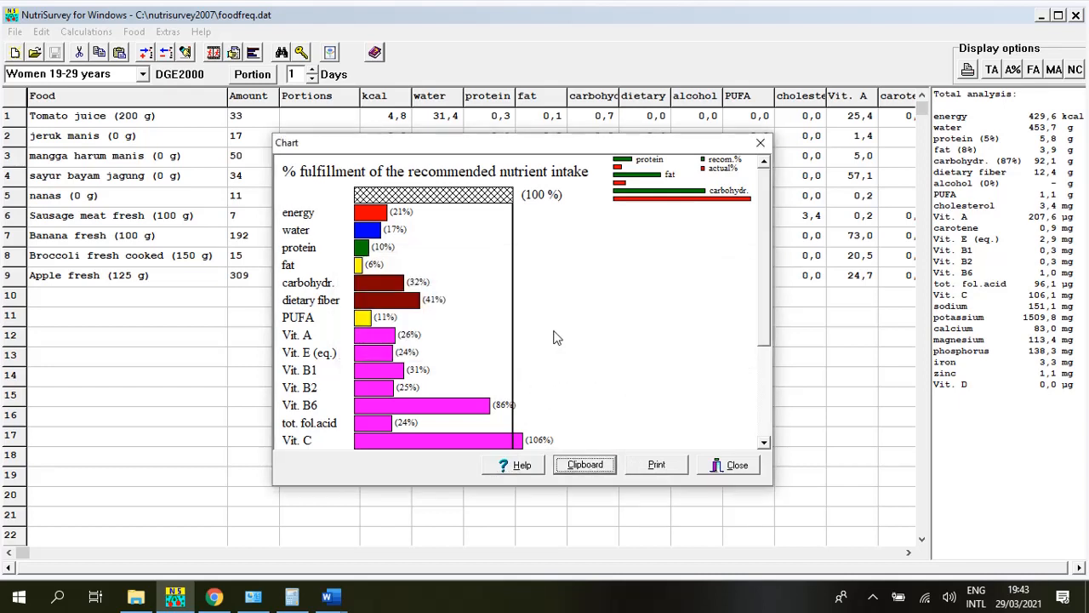
# Step: Switch to the noname report in Word and paste the copied chart below the Vit. D row
pyautogui.click(330, 598)
pyautogui.click(309, 551)
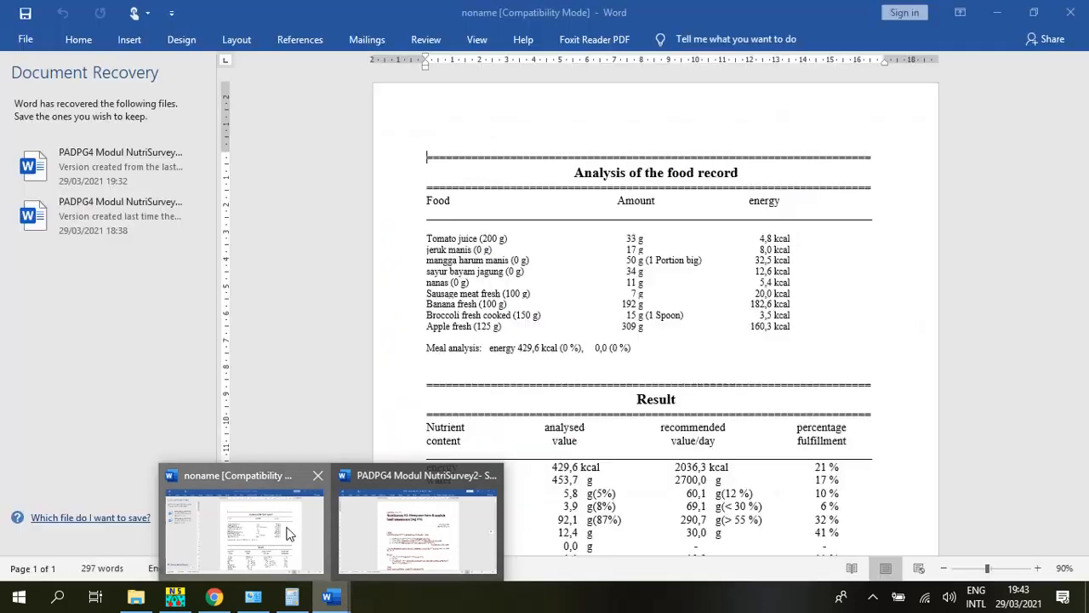
pyautogui.scroll(-5, 766, 343)
pyautogui.scroll(-2, 667, 423)
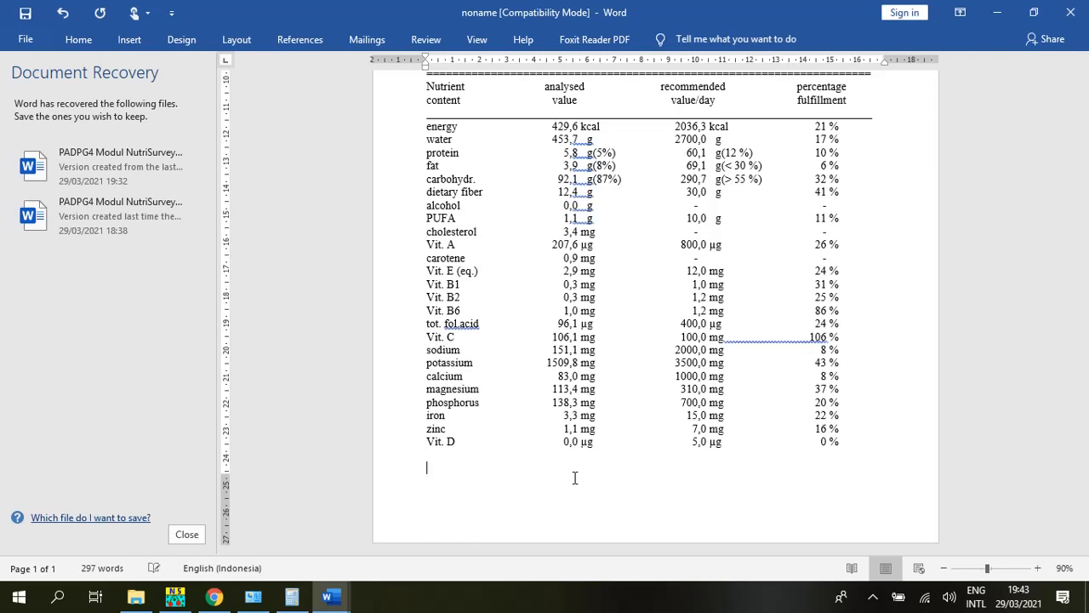
pyautogui.scroll(-10, 575, 478)
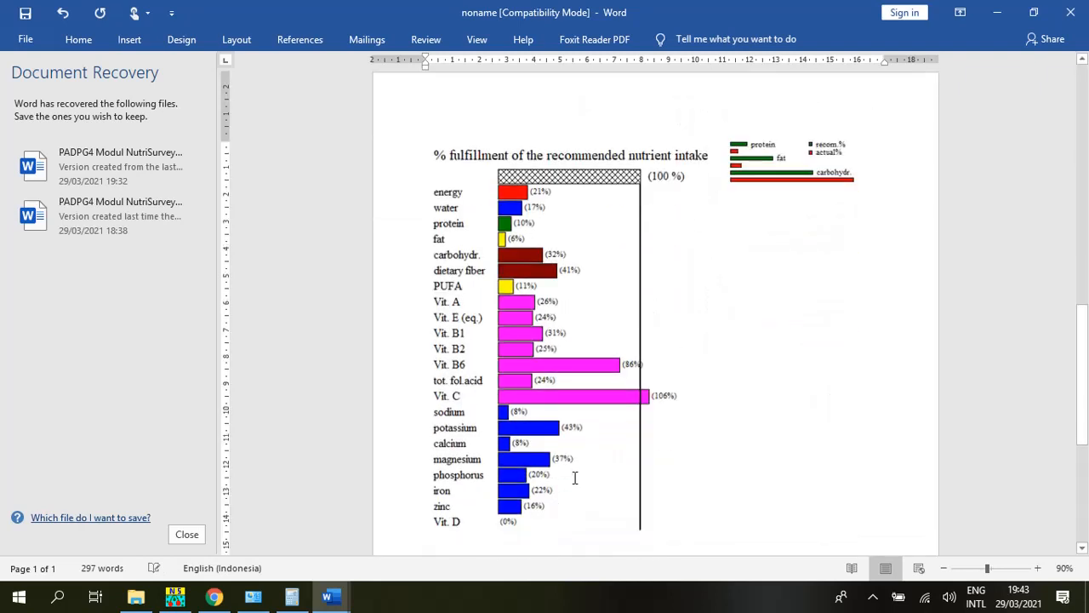
# Step: Add the heading "Pembahasann:" on its own line below the pasted chart and review the chart page
pyautogui.click(642, 323)
pyautogui.scroll(-3, 737, 348)
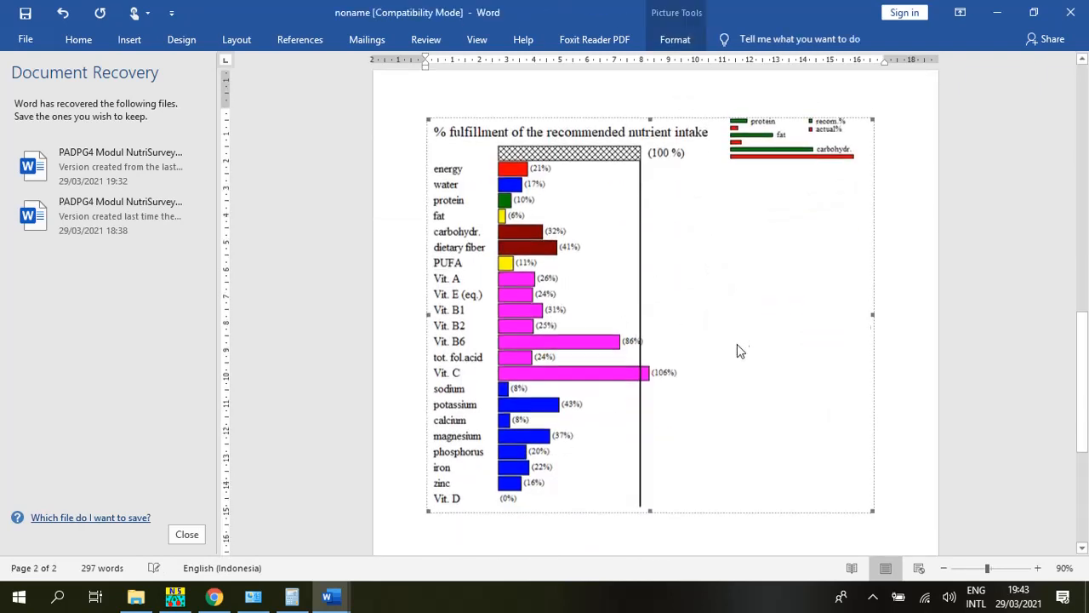
pyautogui.scroll(-2, 736, 349)
pyautogui.click(898, 305)
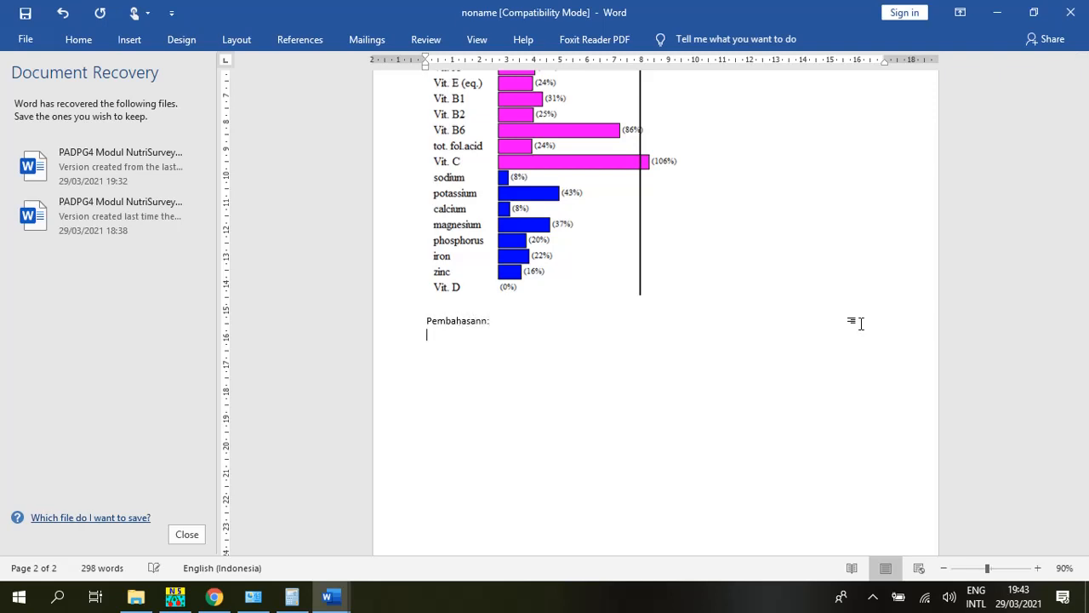
pyautogui.scroll(4, 595, 264)
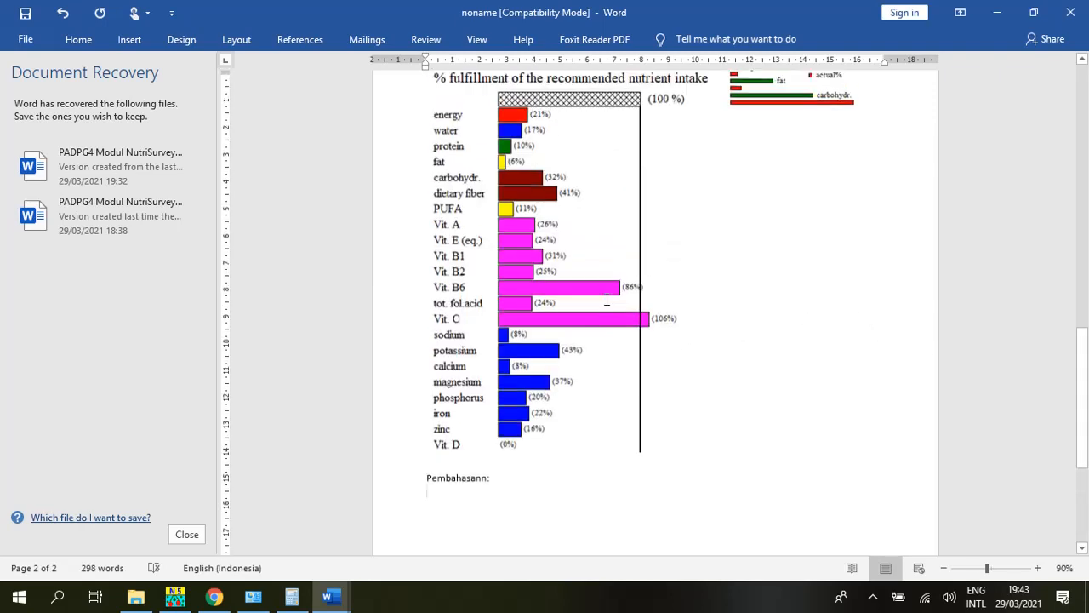
pyautogui.scroll(4, 579, 257)
pyautogui.scroll(-3, 580, 255)
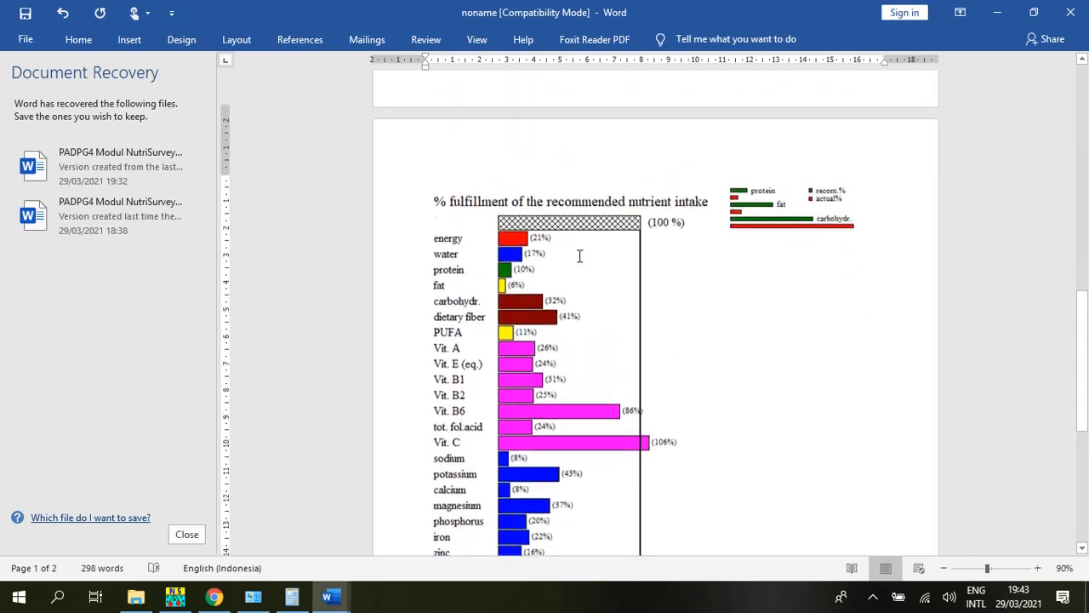
pyautogui.scroll(2, 580, 255)
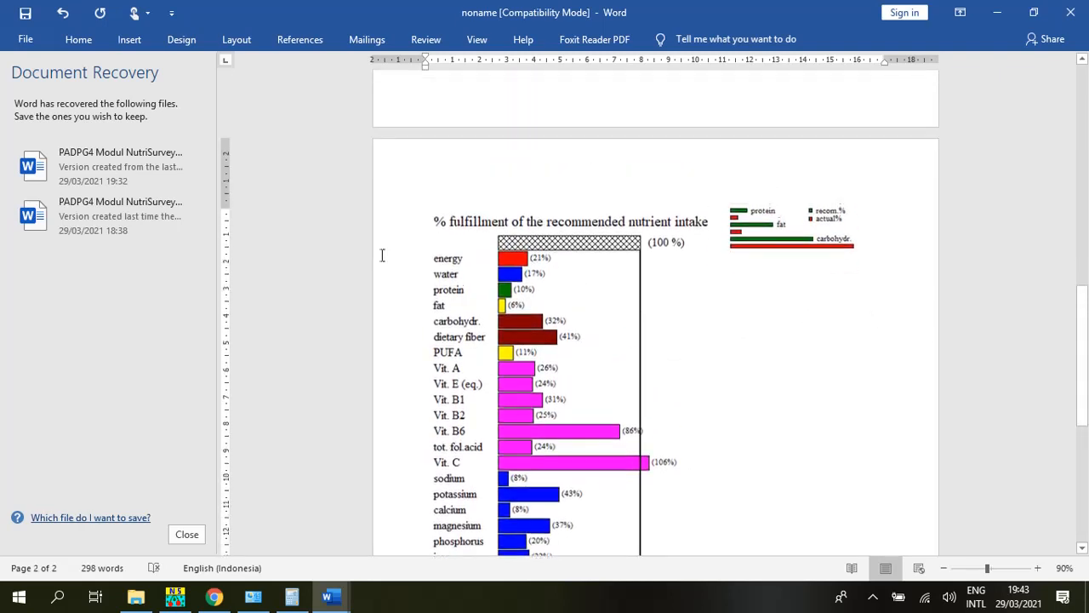
# Step: Close the Document Recovery pane, choosing to view the recovered files later
pyautogui.click(187, 536)
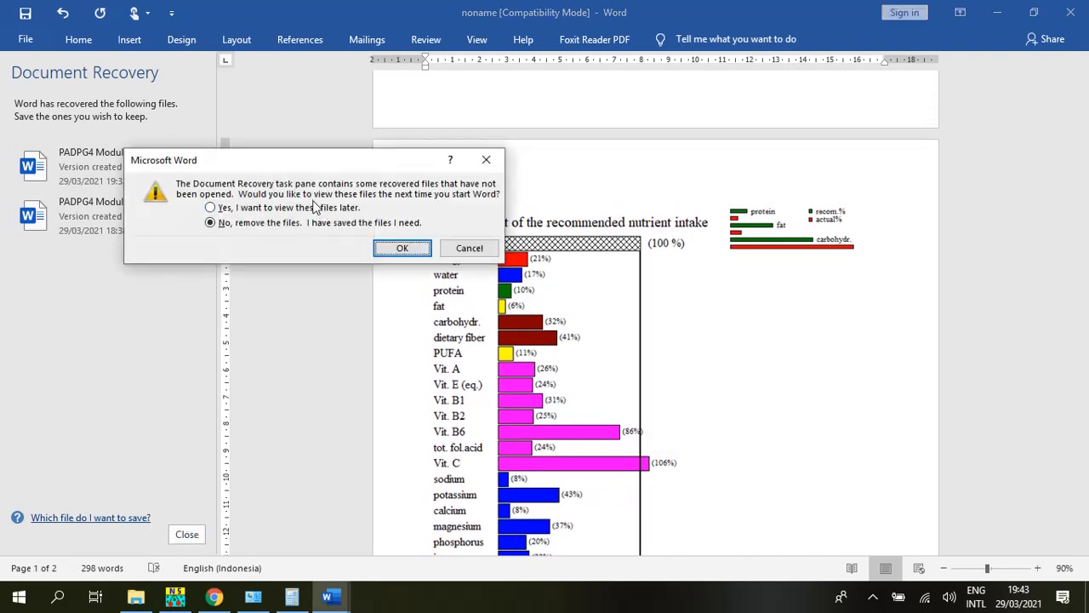
pyautogui.click(315, 209)
pyautogui.click(412, 248)
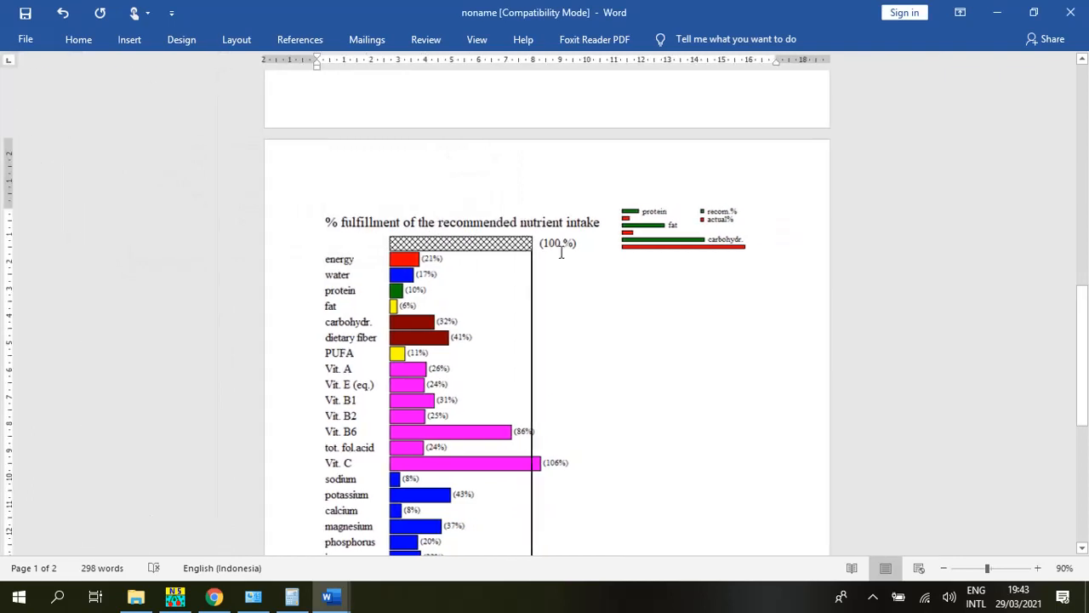
# Step: Look over the report's nutrient table, minimize the report and close the chart in NutriSurvey
pyautogui.scroll(5, 415, 246)
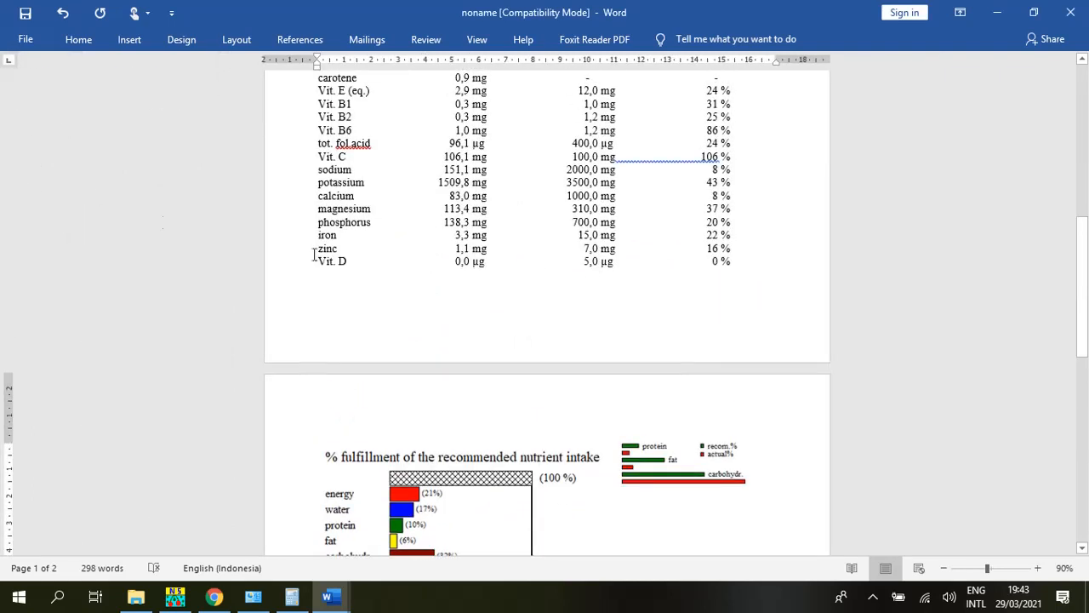
pyautogui.click(16, 182)
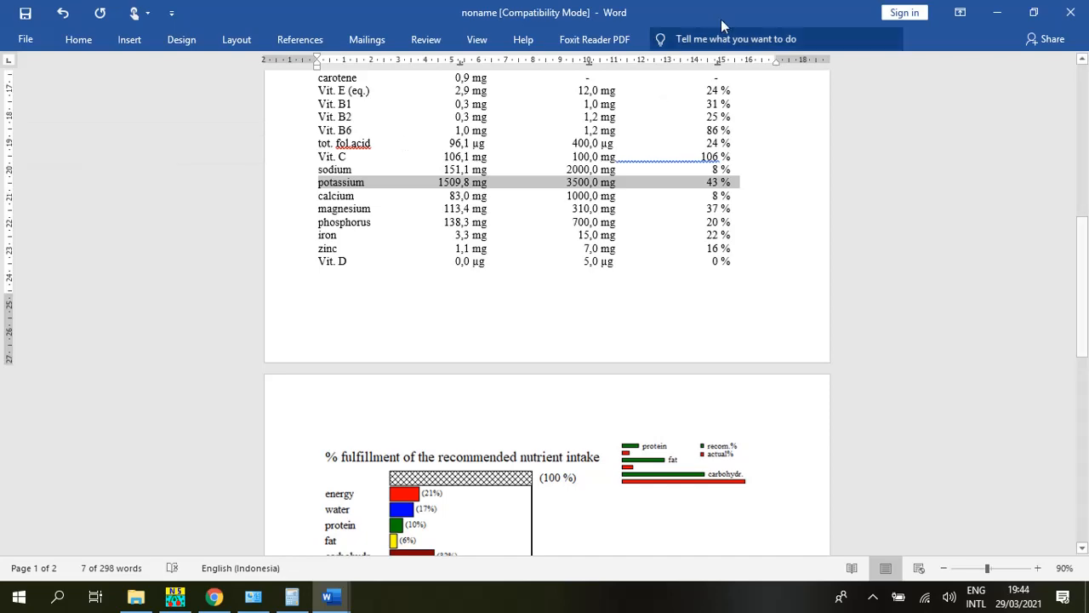
pyautogui.click(1010, 15)
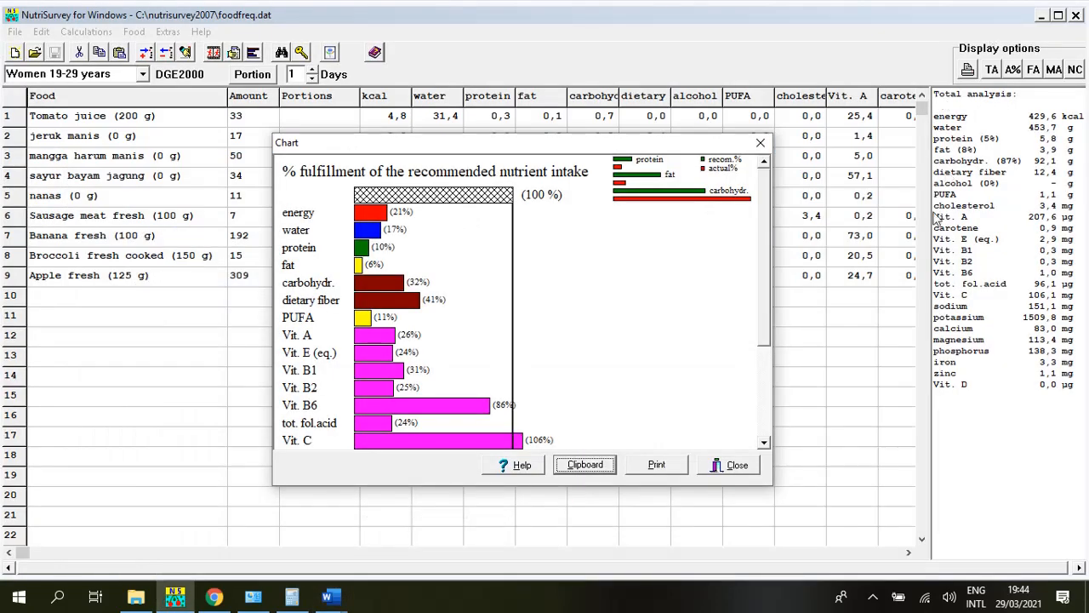
pyautogui.click(760, 142)
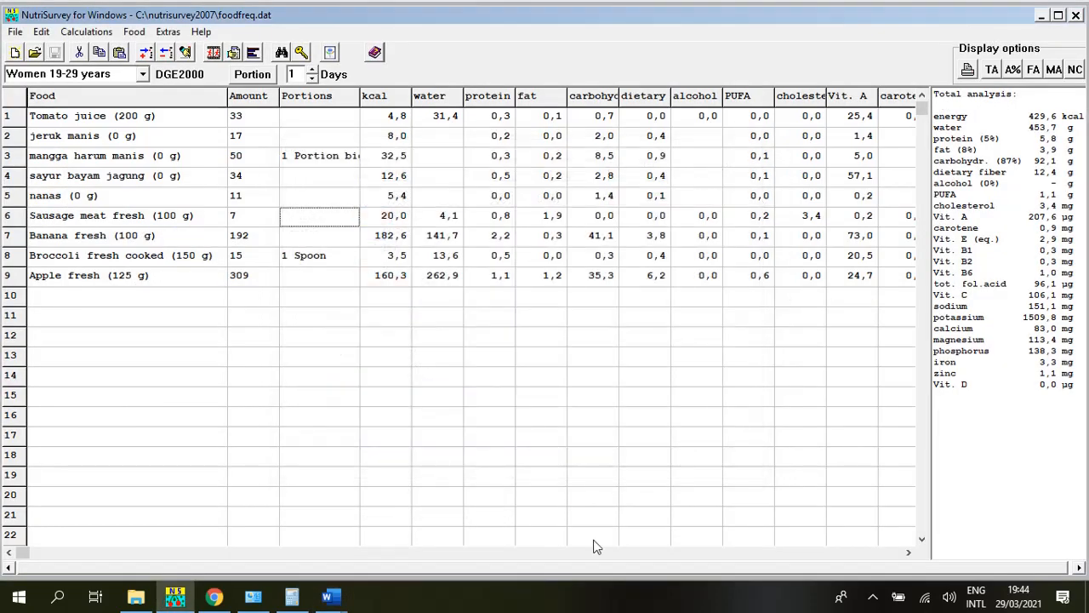
# Step: Switch to the PADPG4 Modul NutriSurvey2- SQ FFQ document and read instruction 6 on pasting the chart below the report
pyautogui.moveTo(327, 596)
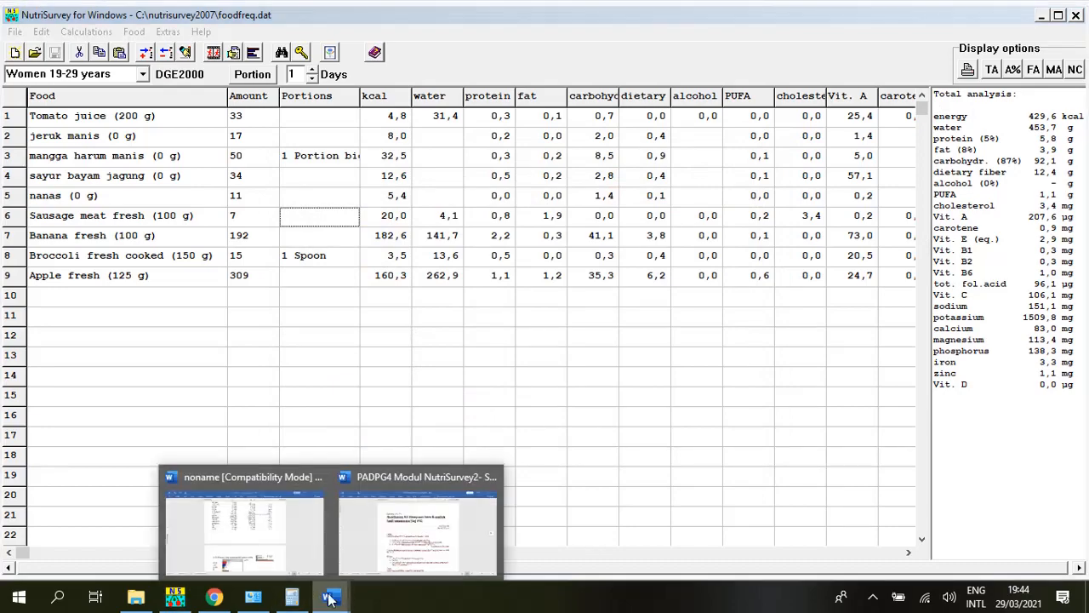
pyautogui.click(412, 532)
pyautogui.scroll(-9, 671, 382)
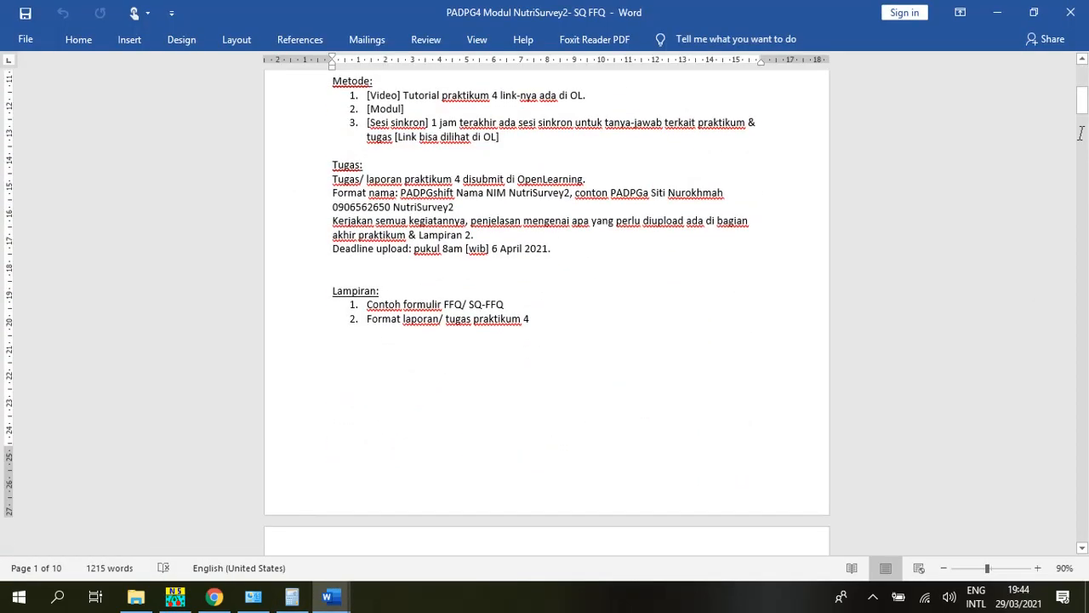
pyautogui.moveTo(1084, 102); pyautogui.dragTo(1084, 235)
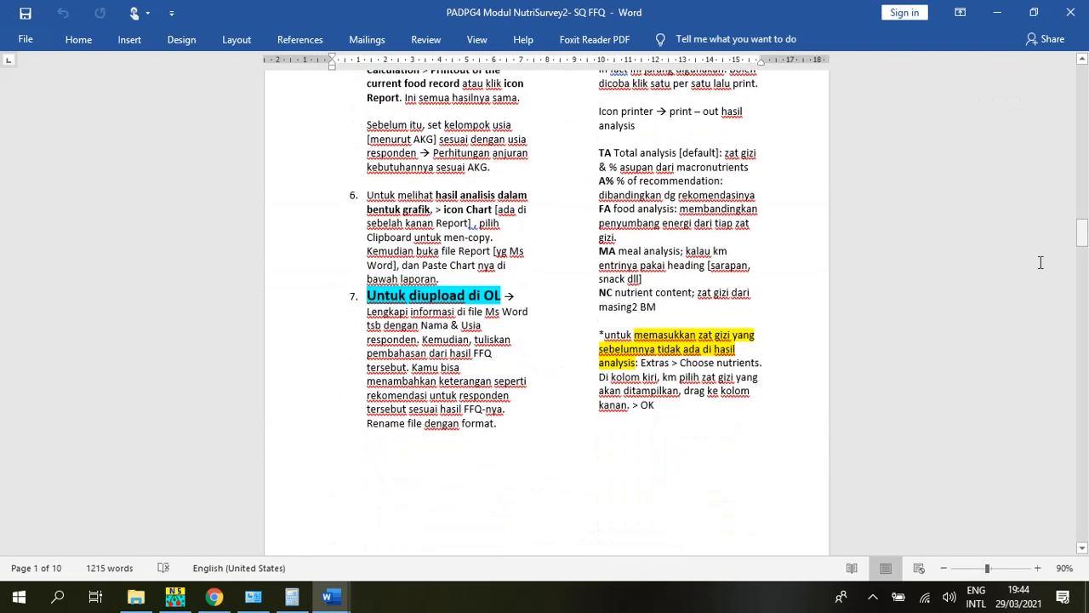
pyautogui.click(12, 265)
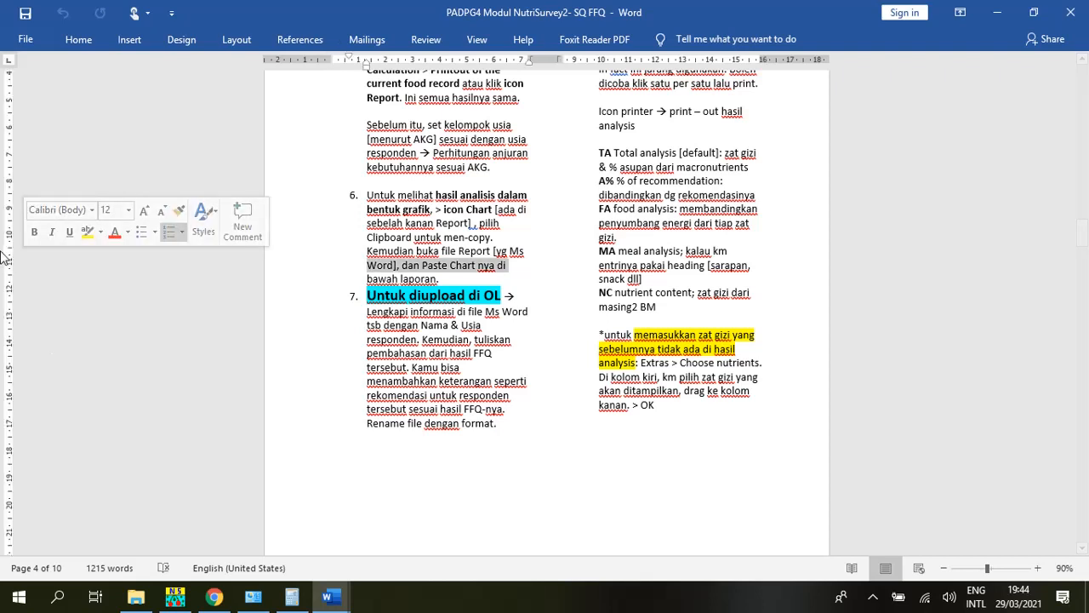
pyautogui.click(23, 280)
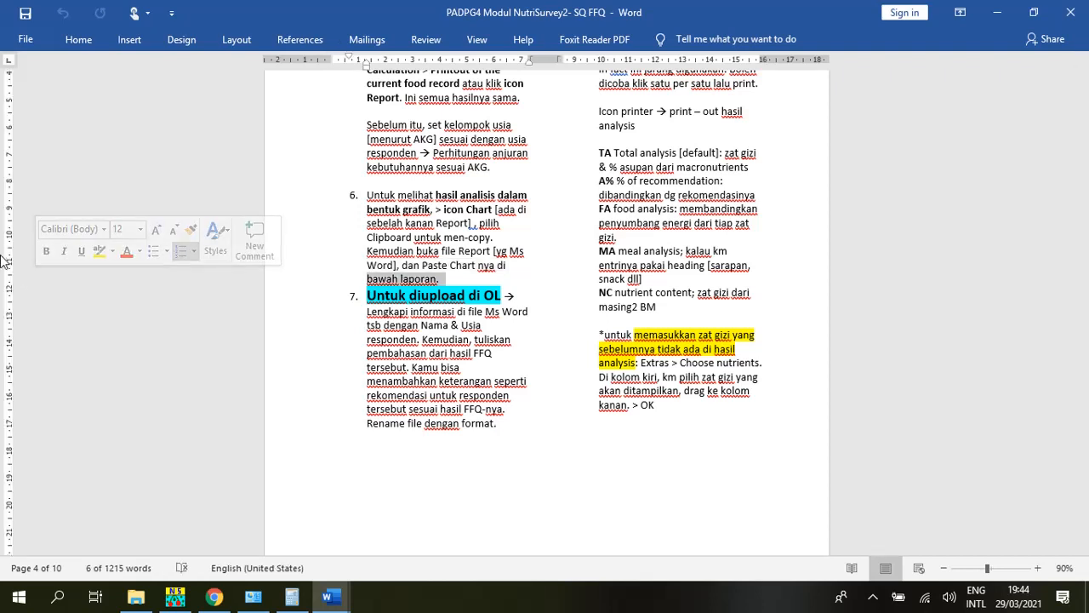
# Step: Restore the module document to a smaller window beside NutriSurvey and stretch it down to the taskbar
pyautogui.click(1033, 12)
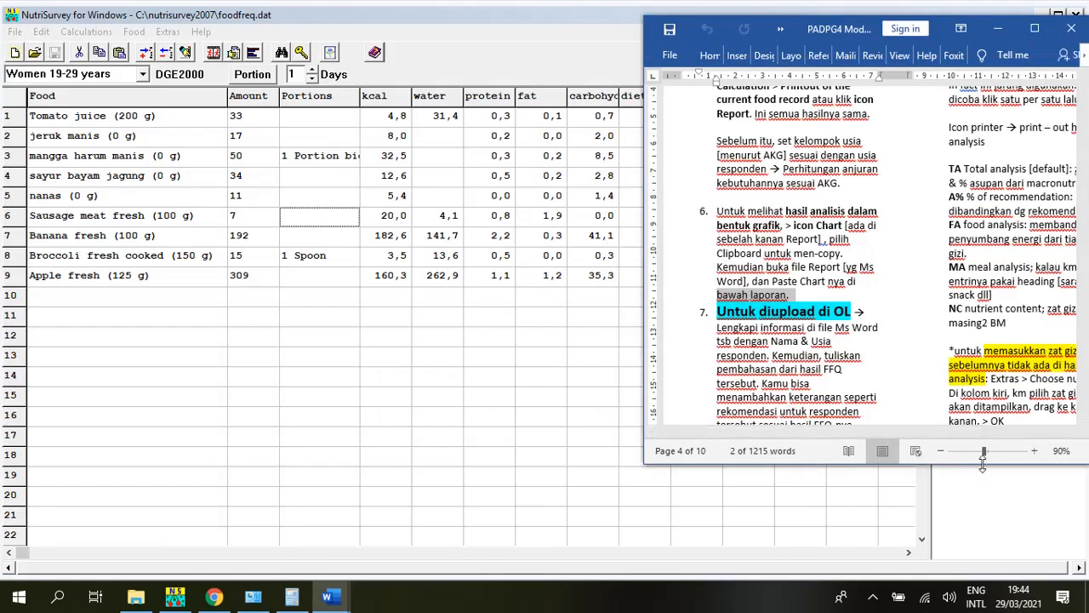
pyautogui.moveTo(983, 464); pyautogui.dragTo(983, 575)
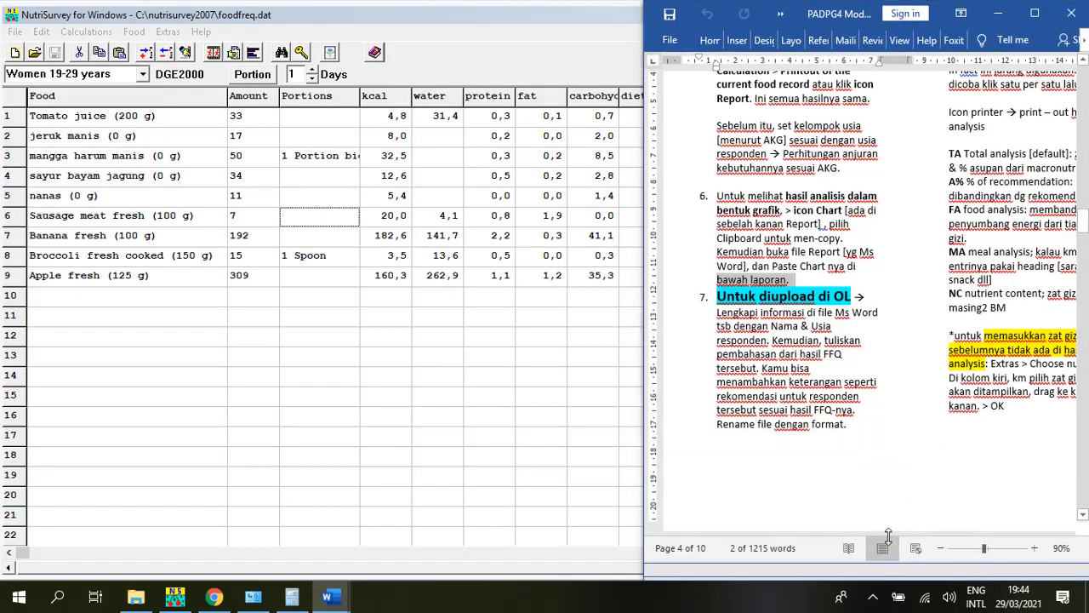
pyautogui.moveTo(912, 550)
pyautogui.mouseDown()
pyautogui.moveTo(985, 554)
pyautogui.moveTo(926, 548)
pyautogui.mouseUp()
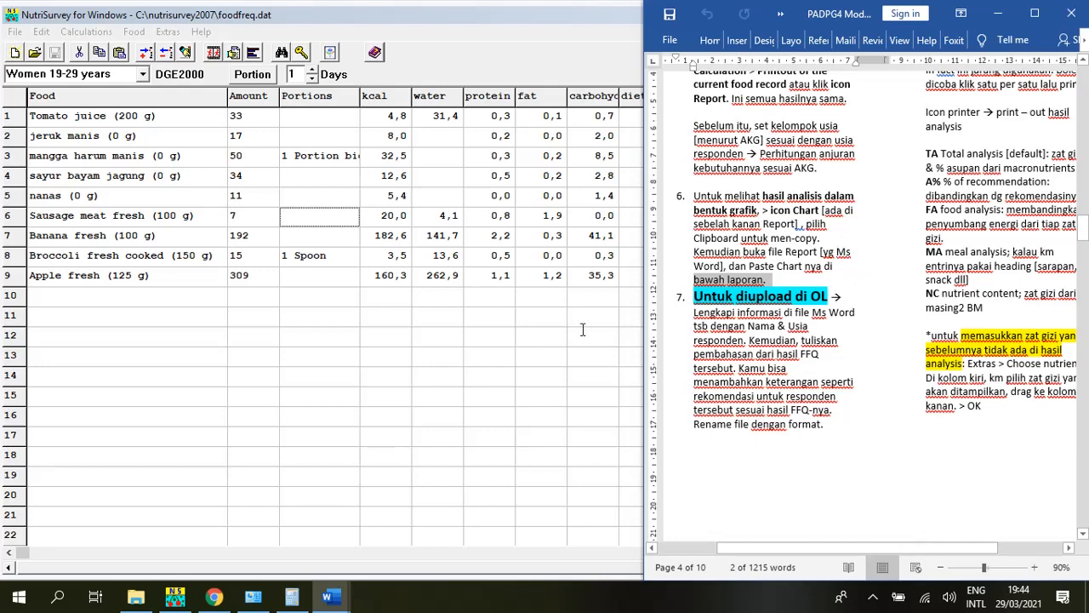
# Step: Narrow the NutriSurvey window beside the module and bring its Display options and total analysis into view
pyautogui.click(250, 276)
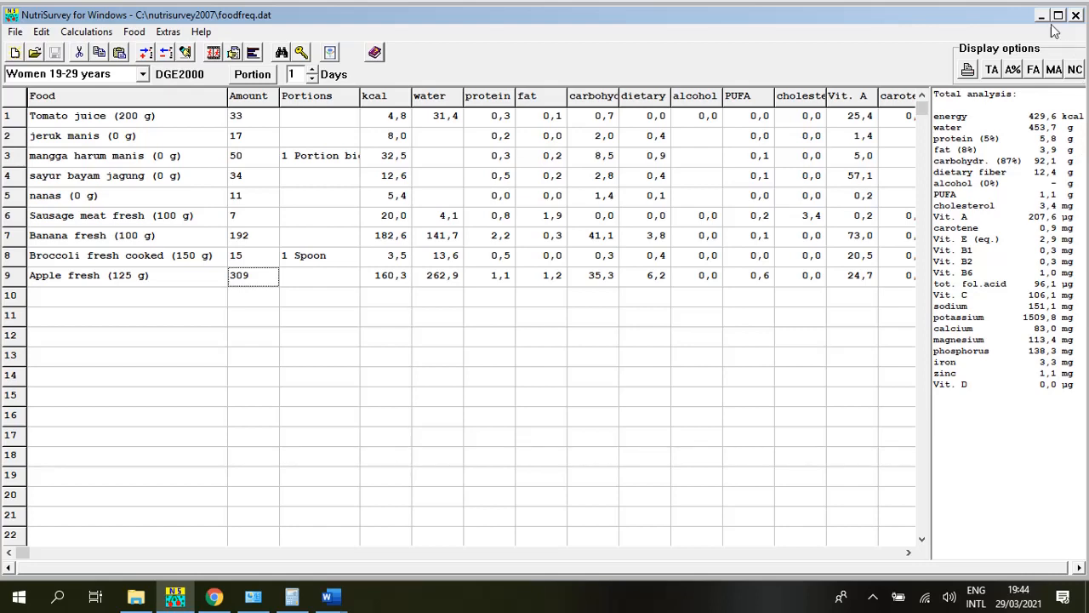
pyautogui.moveTo(1083, 109); pyautogui.dragTo(761, 125)
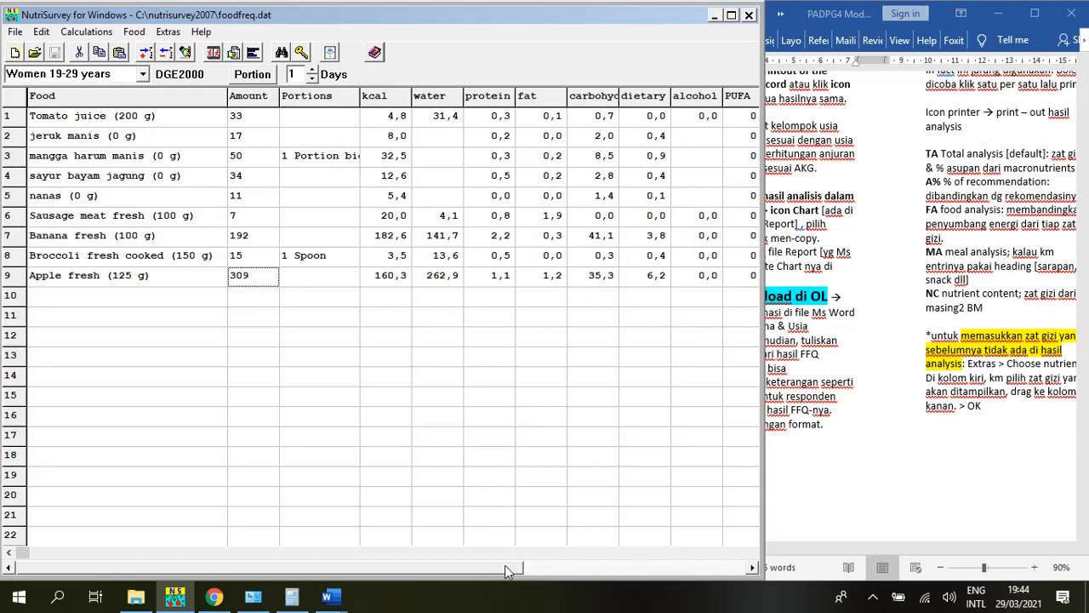
pyautogui.moveTo(506, 570); pyautogui.dragTo(792, 606)
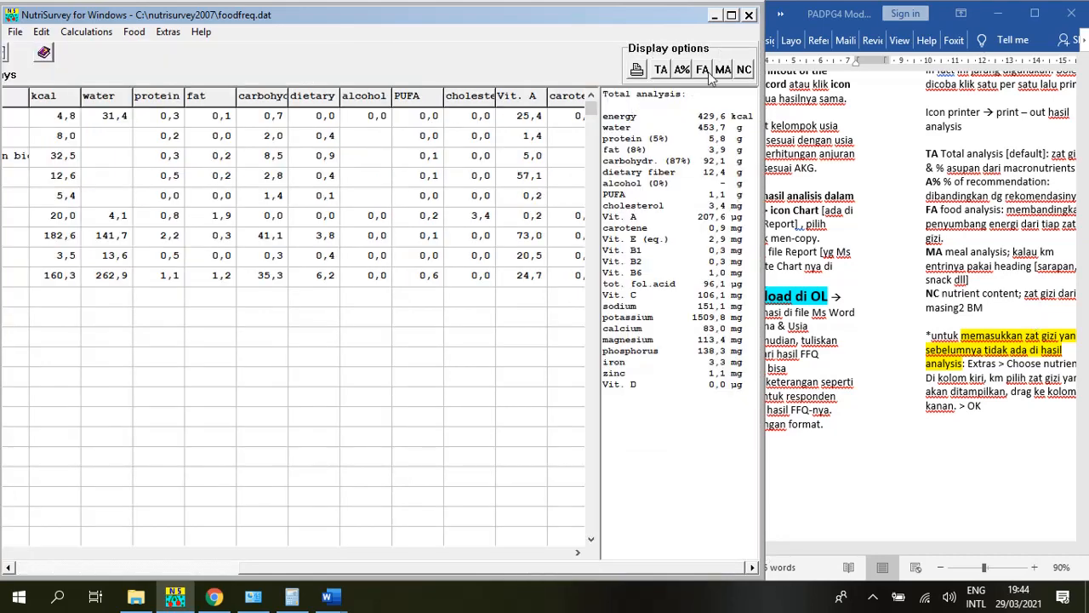
# Step: Read the module's NB notes on the Display options and on adding nutrients to the analysis
pyautogui.click(953, 438)
pyautogui.moveTo(896, 551); pyautogui.dragTo(999, 565)
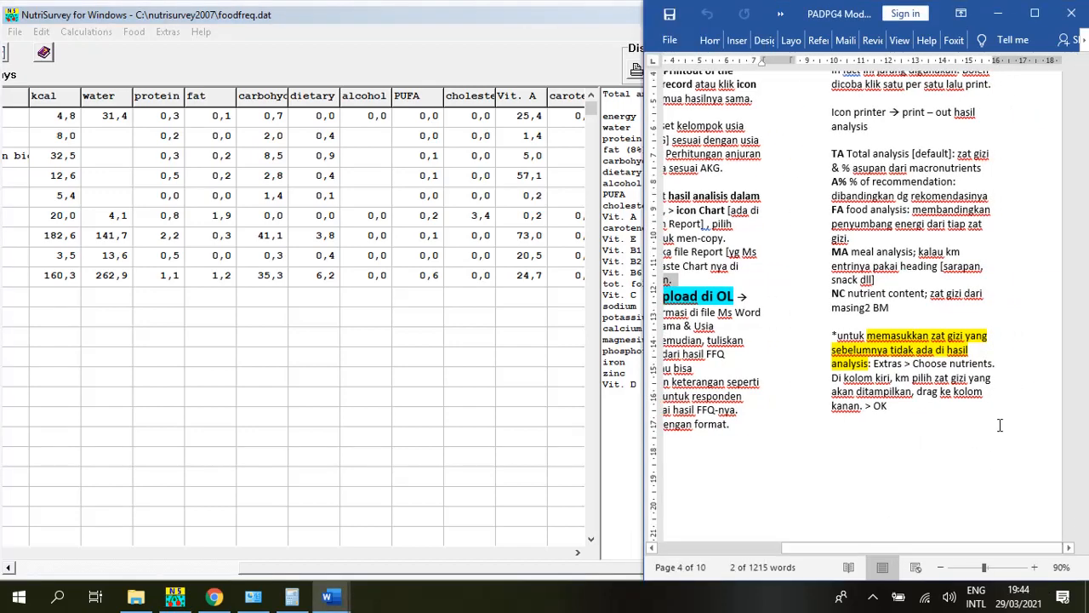
pyautogui.scroll(3, 996, 345)
pyautogui.scroll(-1, 994, 355)
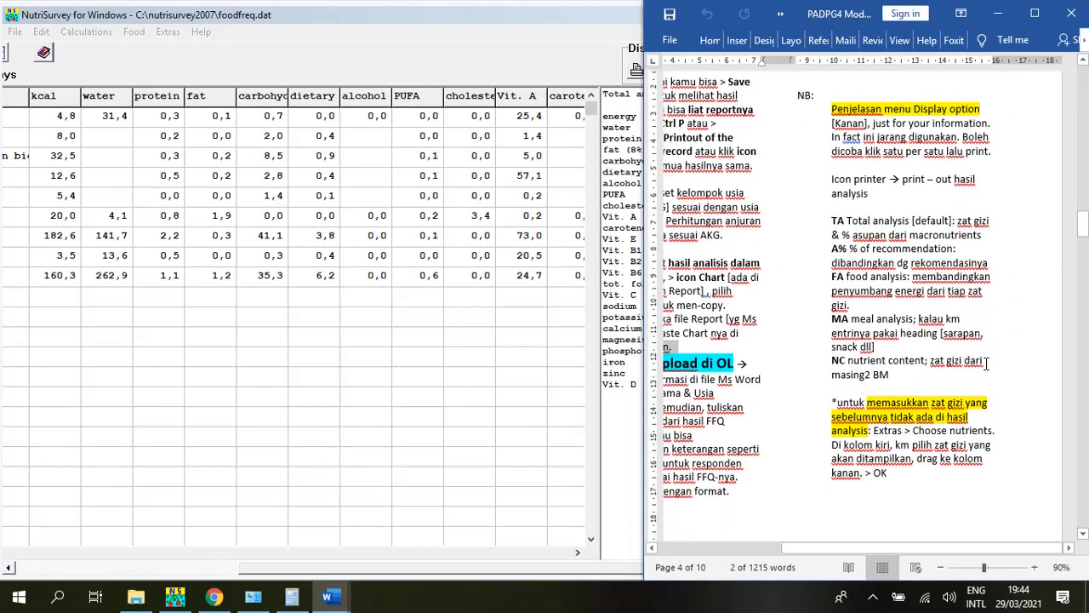
pyautogui.moveTo(948, 552)
pyautogui.mouseDown()
pyautogui.moveTo(880, 561)
pyautogui.moveTo(961, 562)
pyautogui.mouseUp()
# Step: Narrow the NutriSurvey window further so that it sits side by side with the module document
pyautogui.click(271, 218)
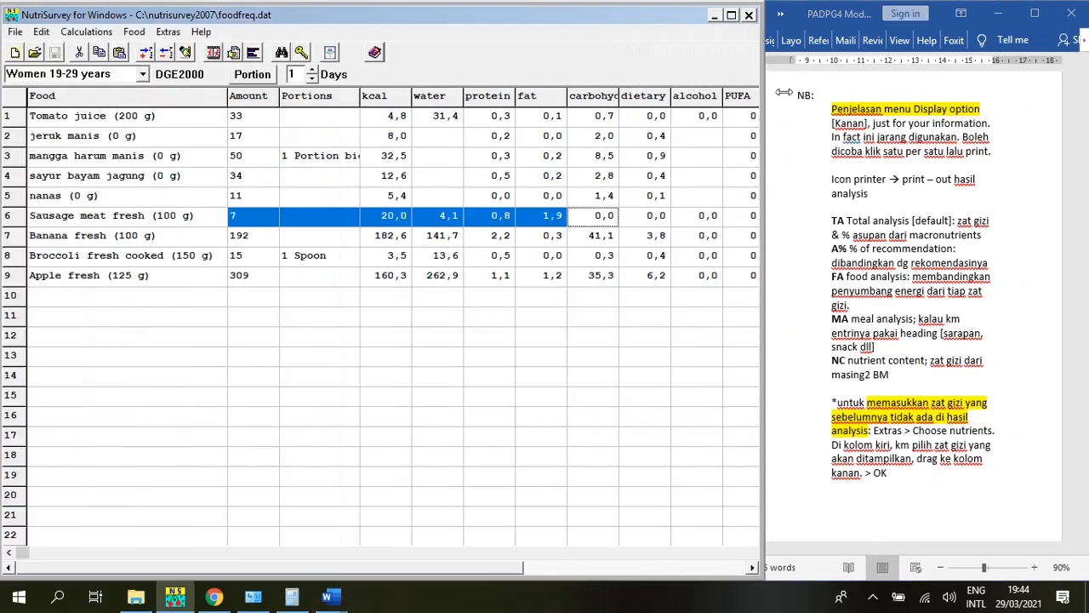
pyautogui.moveTo(764, 98); pyautogui.dragTo(652, 128)
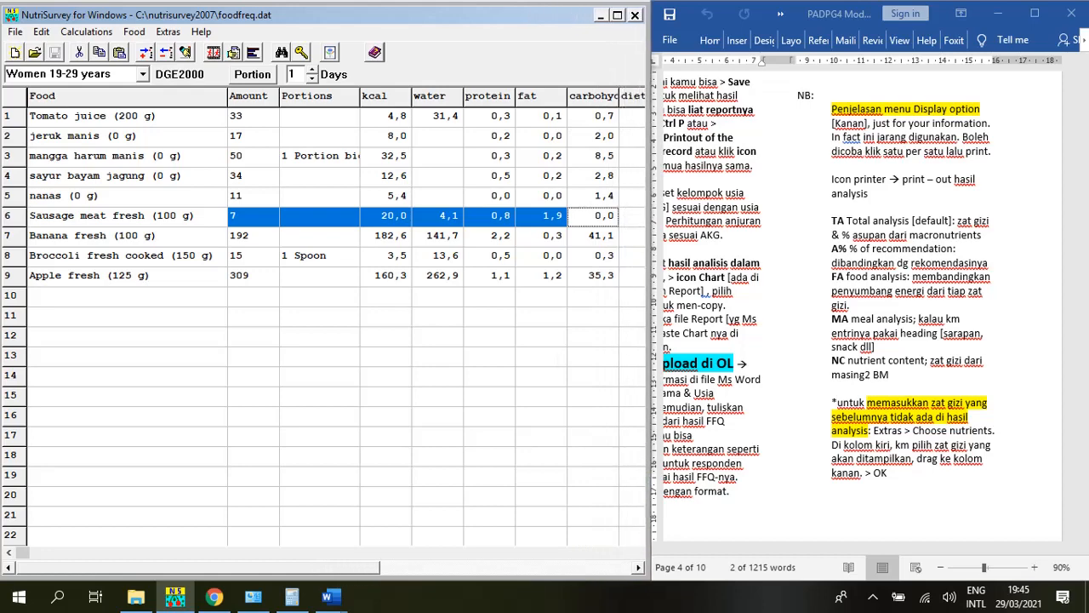
# Step: Bring the Display options into view, look over the Calculations commands and examine the total analysis from the energy row
pyautogui.moveTo(366, 574); pyautogui.dragTo(626, 574)
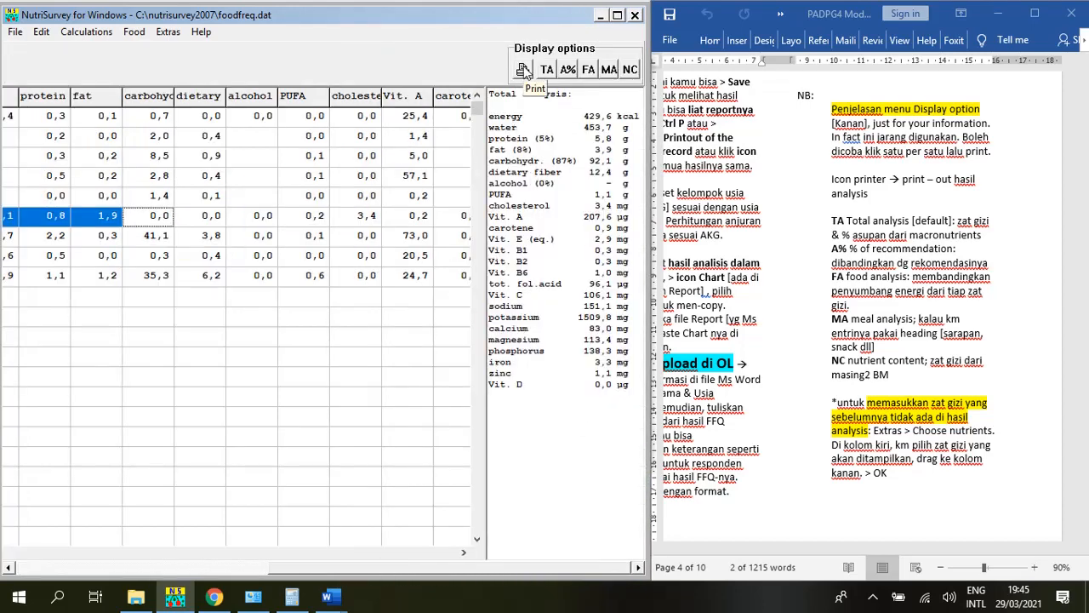
pyautogui.click(289, 176)
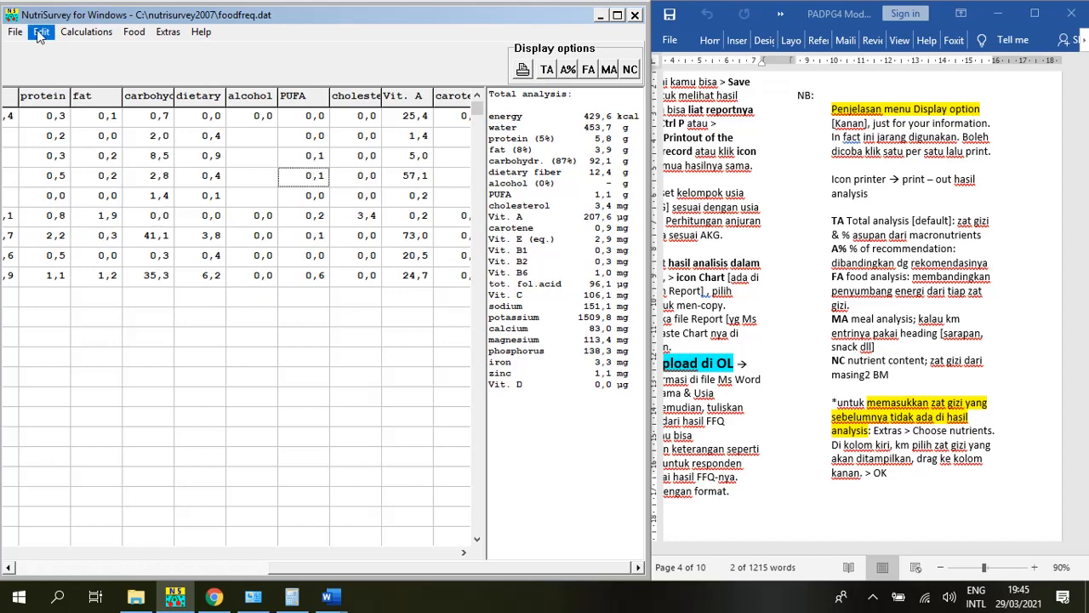
pyautogui.click(85, 31)
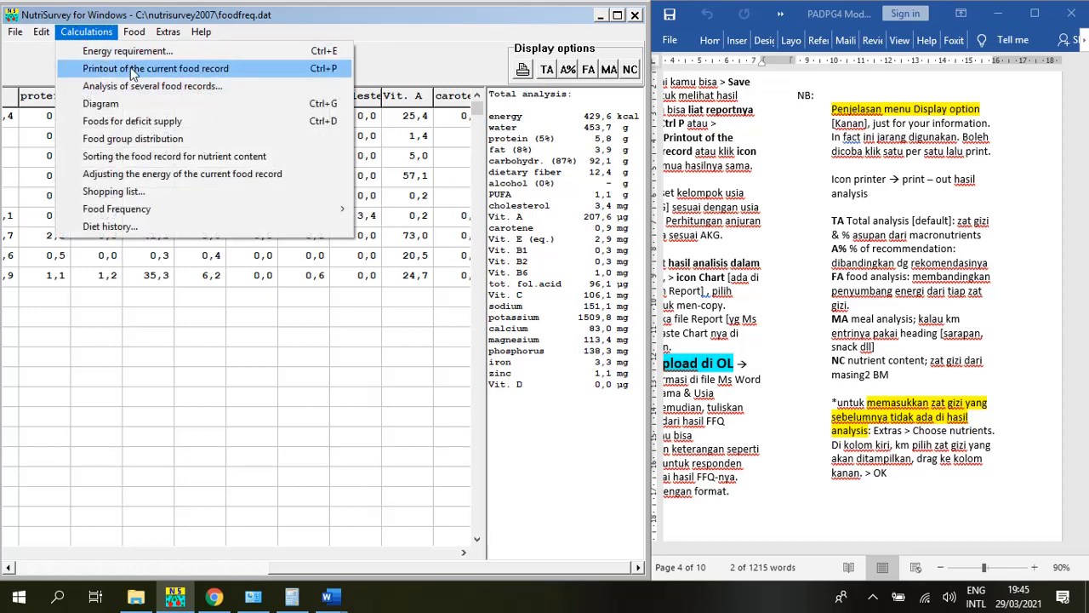
pyautogui.click(394, 307)
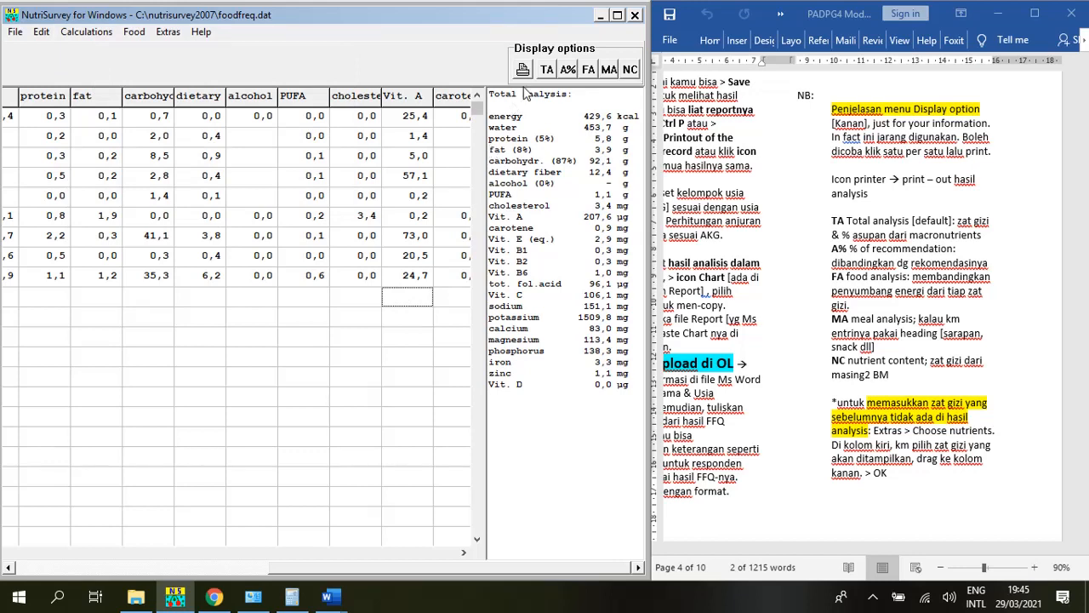
pyautogui.click(538, 151)
pyautogui.click(547, 117)
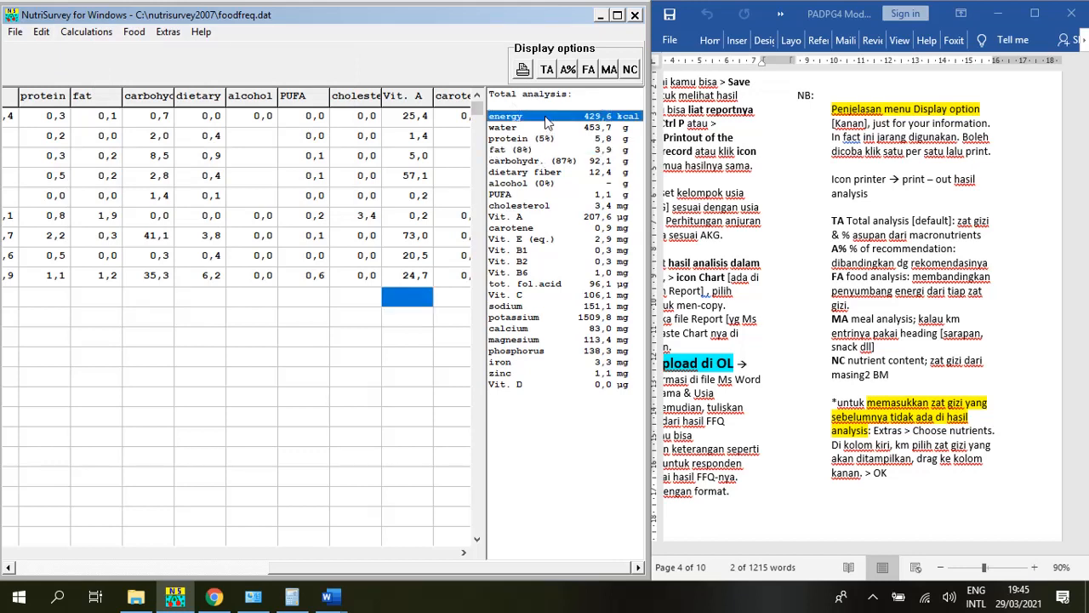
pyautogui.moveTo(546, 118)
pyautogui.mouseDown()
pyautogui.moveTo(559, 331)
pyautogui.moveTo(562, 173)
pyautogui.moveTo(551, 116)
pyautogui.mouseUp()
# Step: Display the analysis as % of recommendation, and as food analysis per 100 g for the jeruk manis row
pyautogui.click(569, 71)
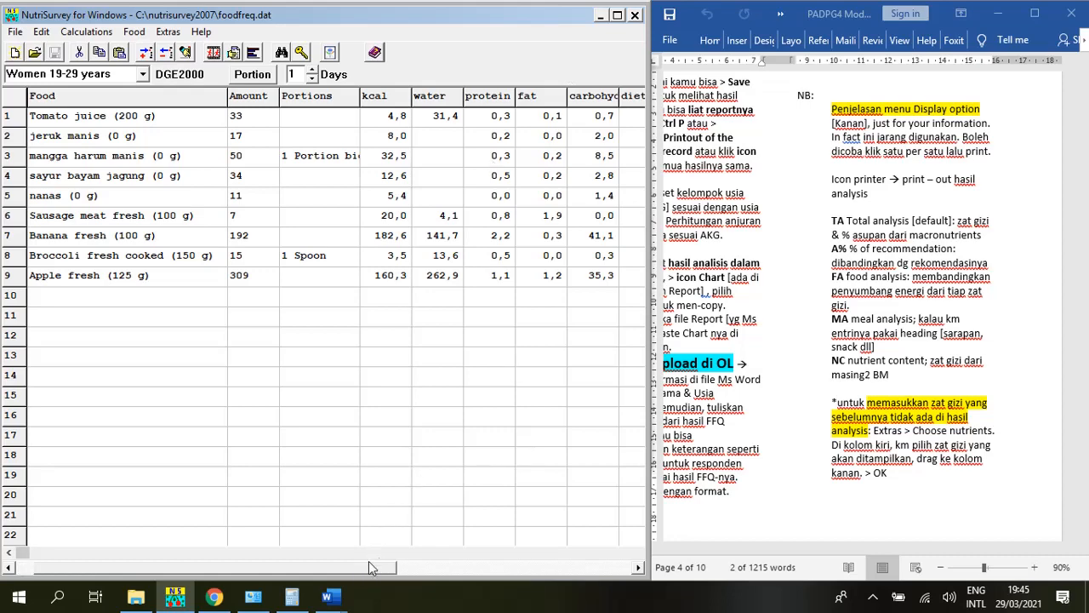
pyautogui.moveTo(368, 569); pyautogui.dragTo(640, 572)
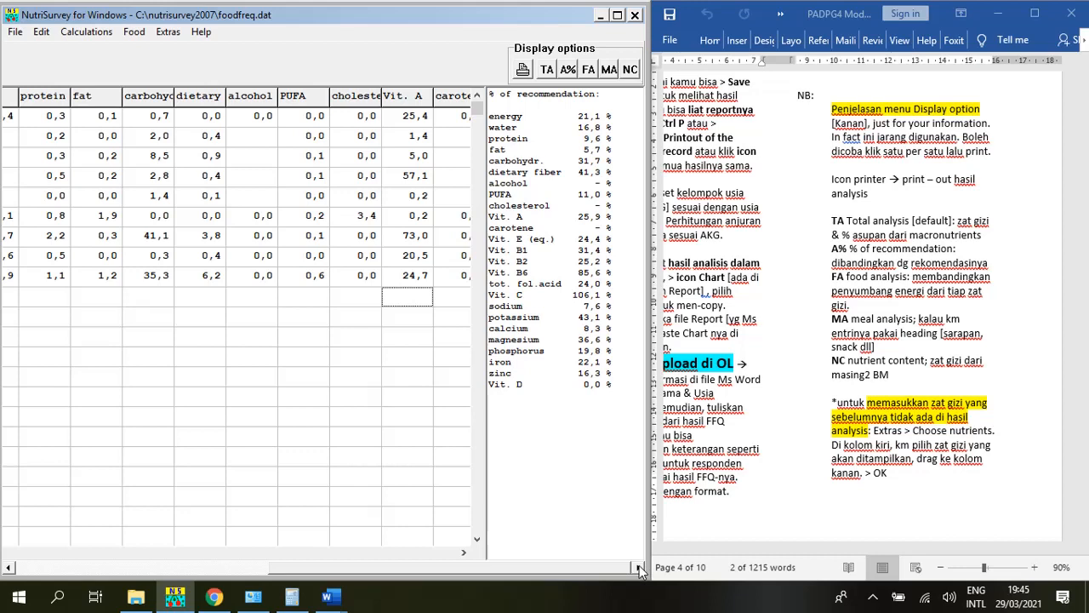
pyautogui.click(589, 72)
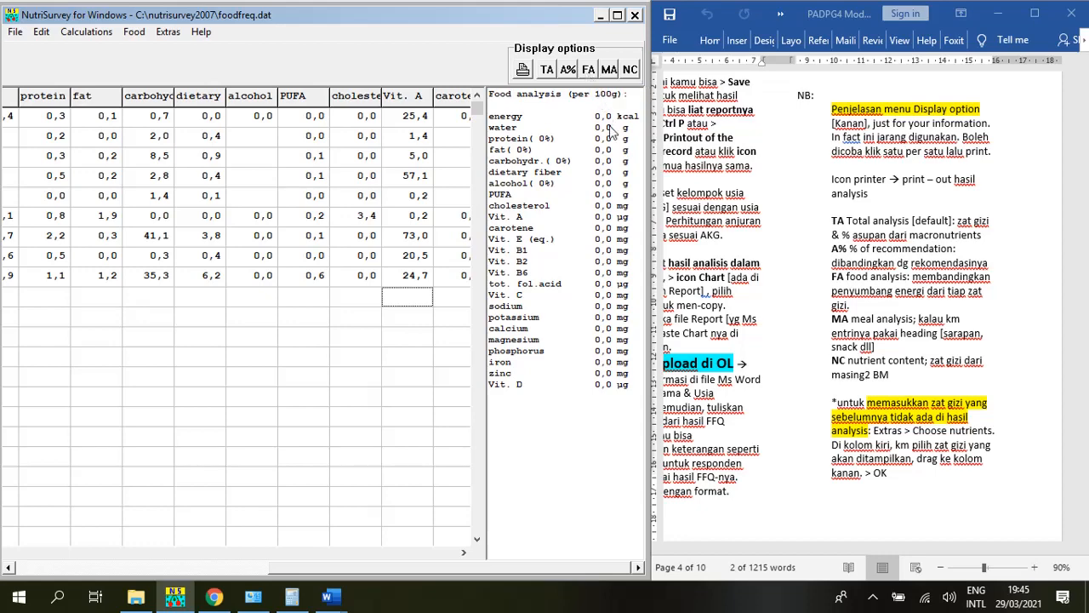
pyautogui.click(540, 117)
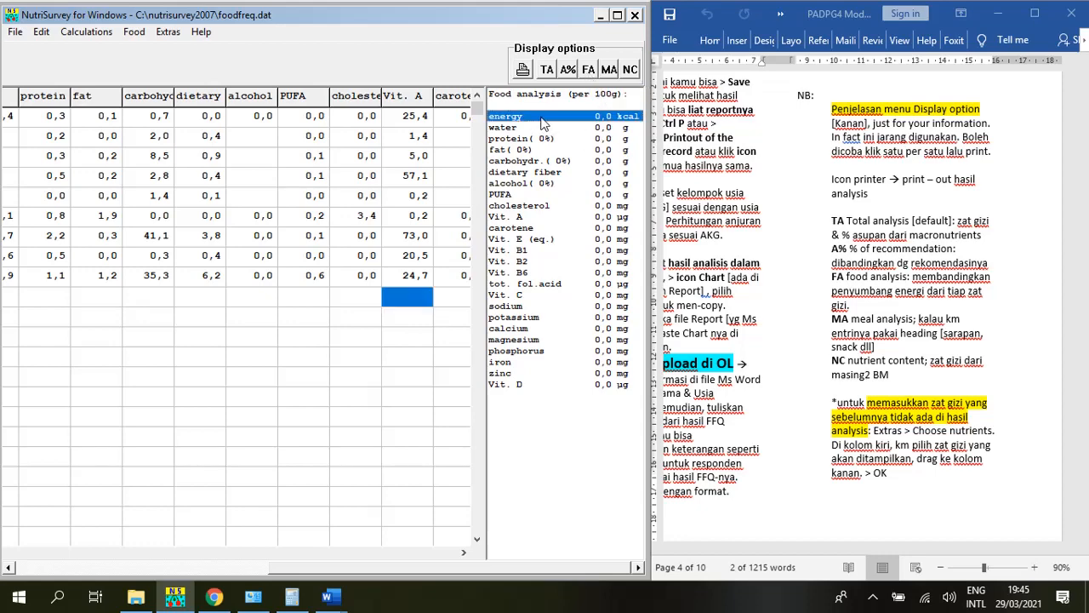
pyautogui.click(347, 139)
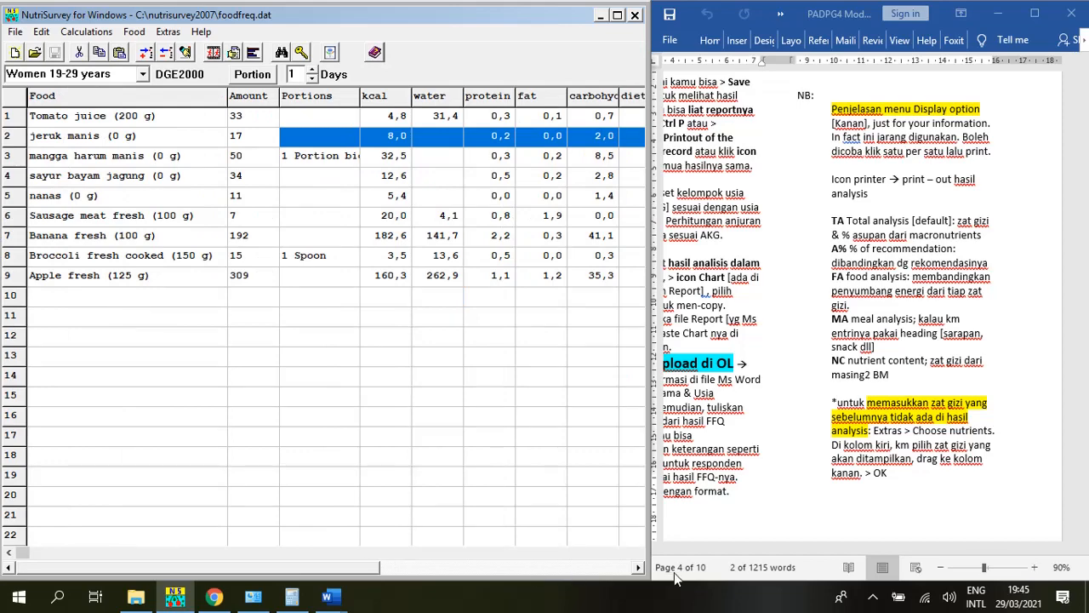
pyautogui.click(620, 570)
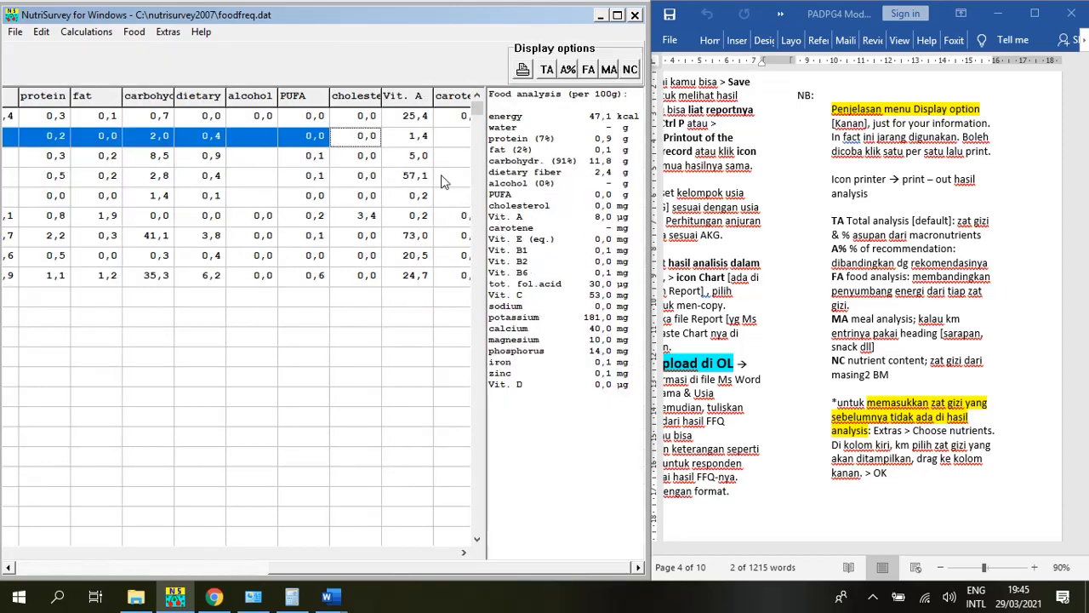
# Step: Display the meal analysis and check it with the mangga harum manis and Tomato juice rows selected
pyautogui.click(609, 71)
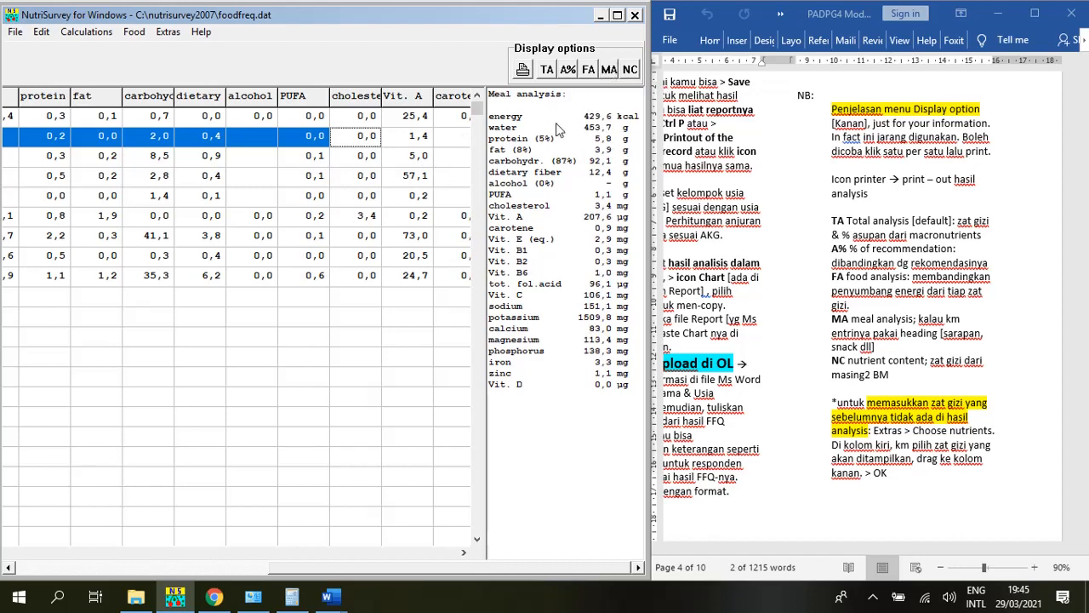
pyautogui.click(307, 158)
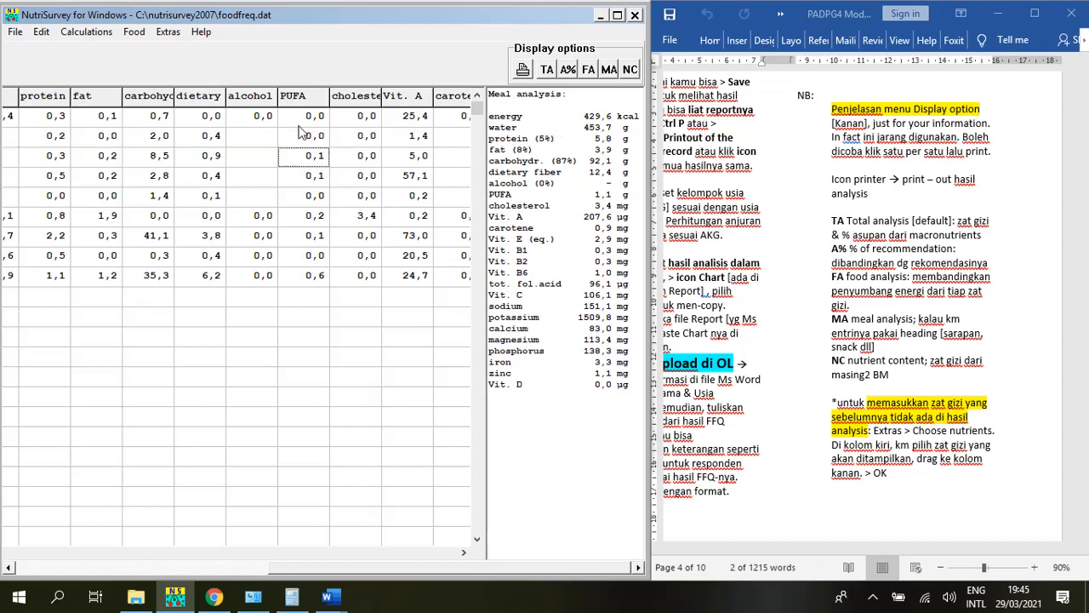
pyautogui.click(299, 122)
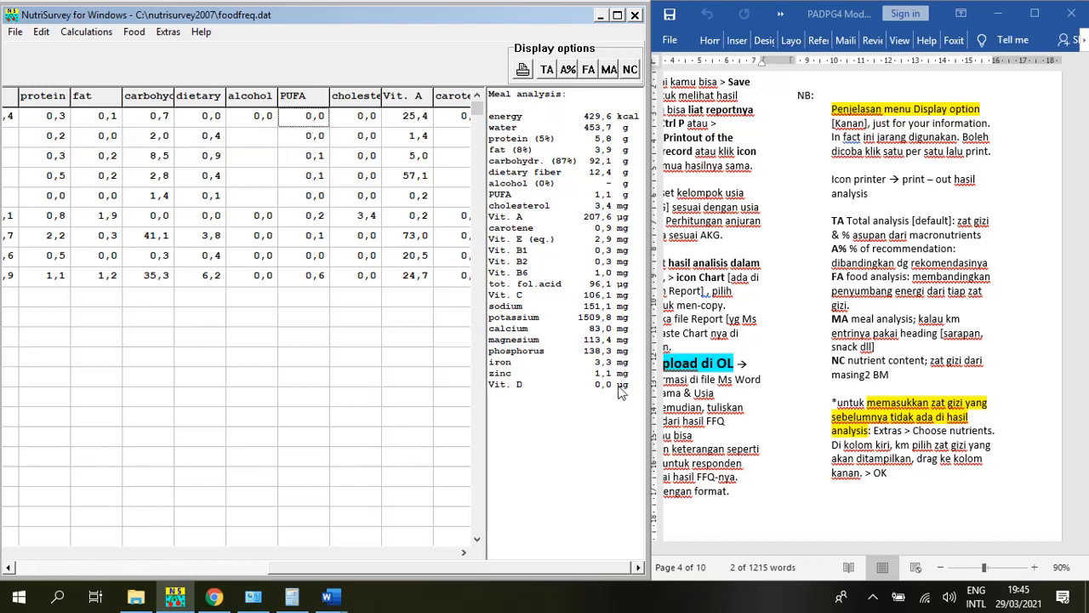
# Step: Display the nutrient content of each food and view the columns through to Vit. D
pyautogui.click(631, 71)
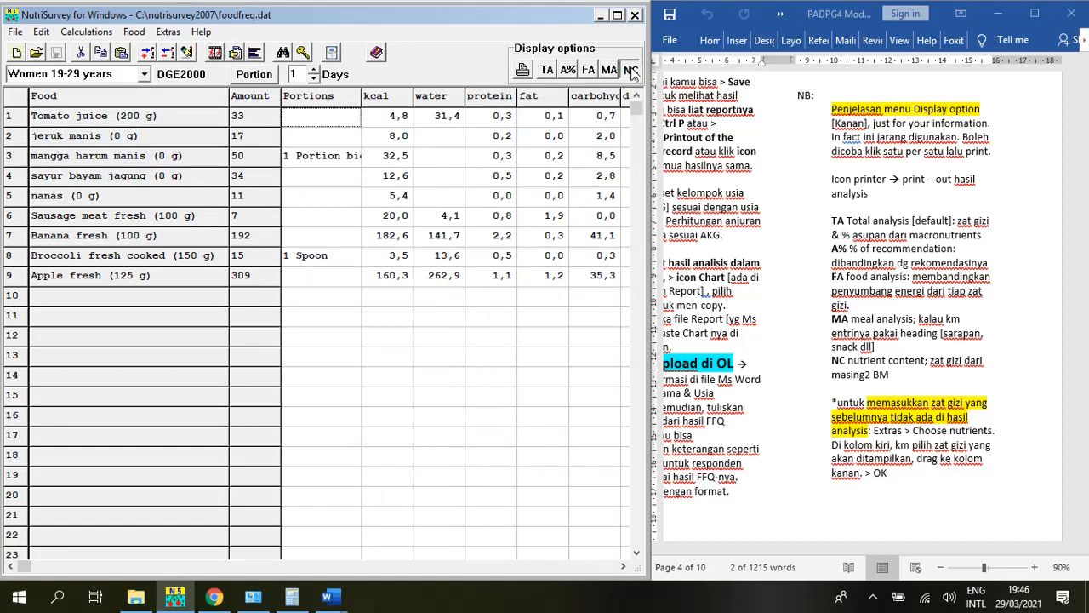
pyautogui.click(535, 565)
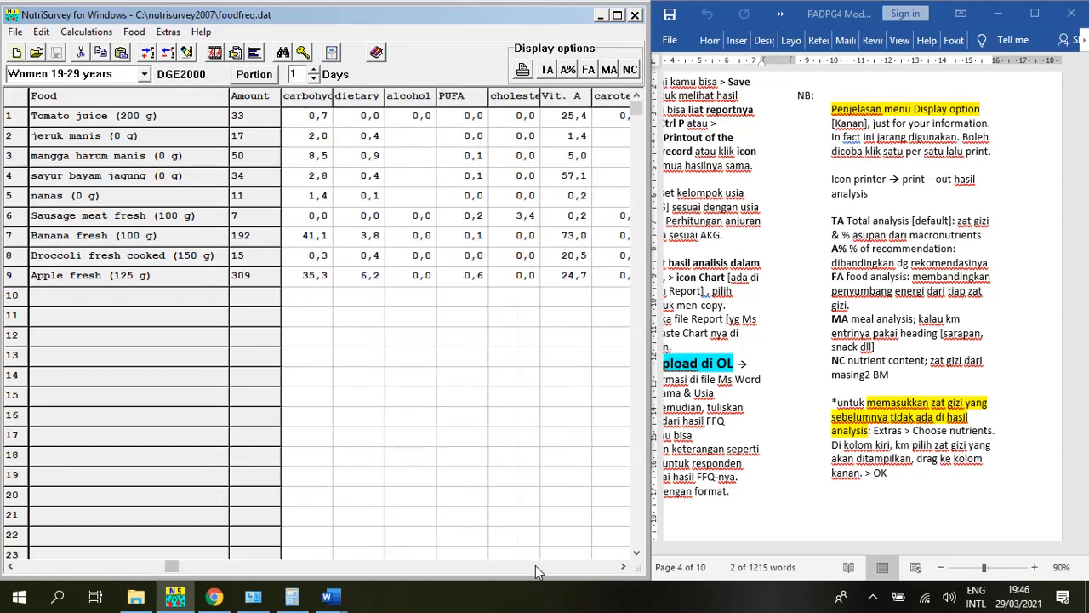
pyautogui.click(597, 568)
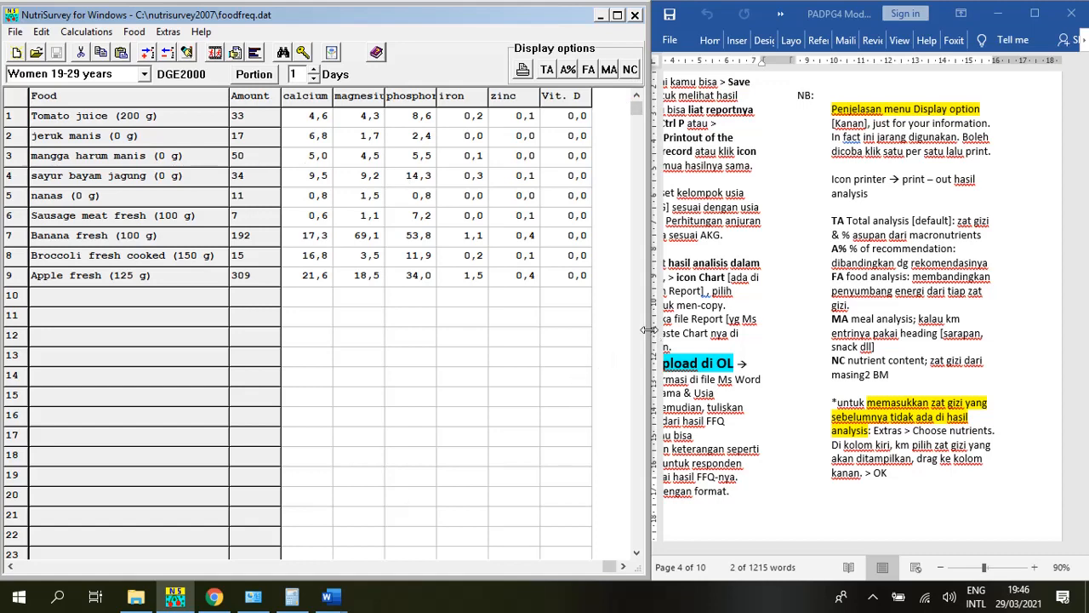
# Step: Widen the NutriSurvey window to the full screen width and look through the nutrient content columns from Portions to Vit. D
pyautogui.moveTo(649, 329); pyautogui.dragTo(1084, 353)
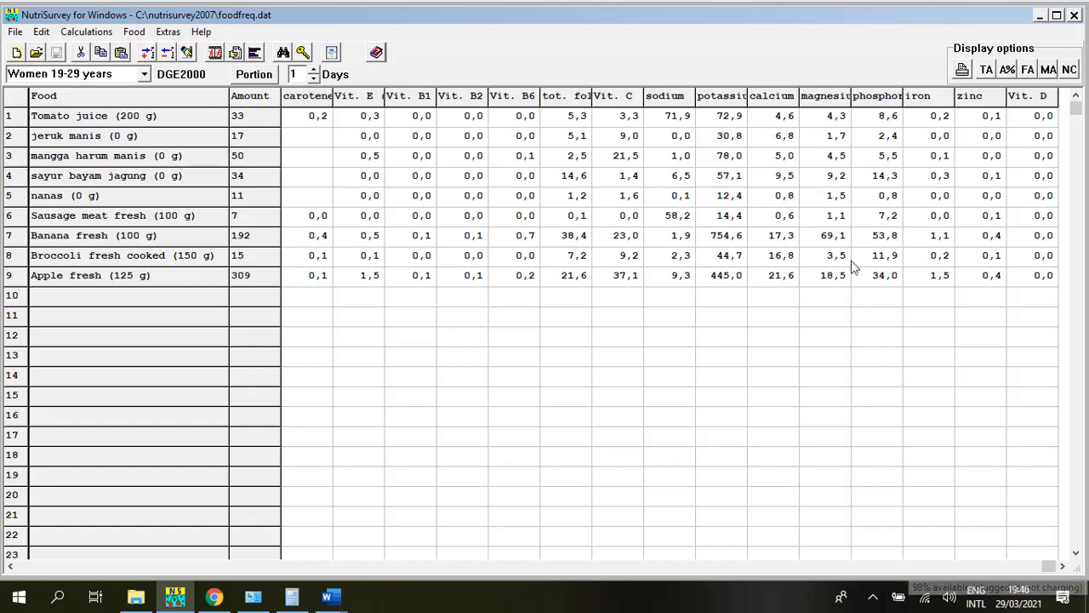
pyautogui.scroll(8, 945, 308)
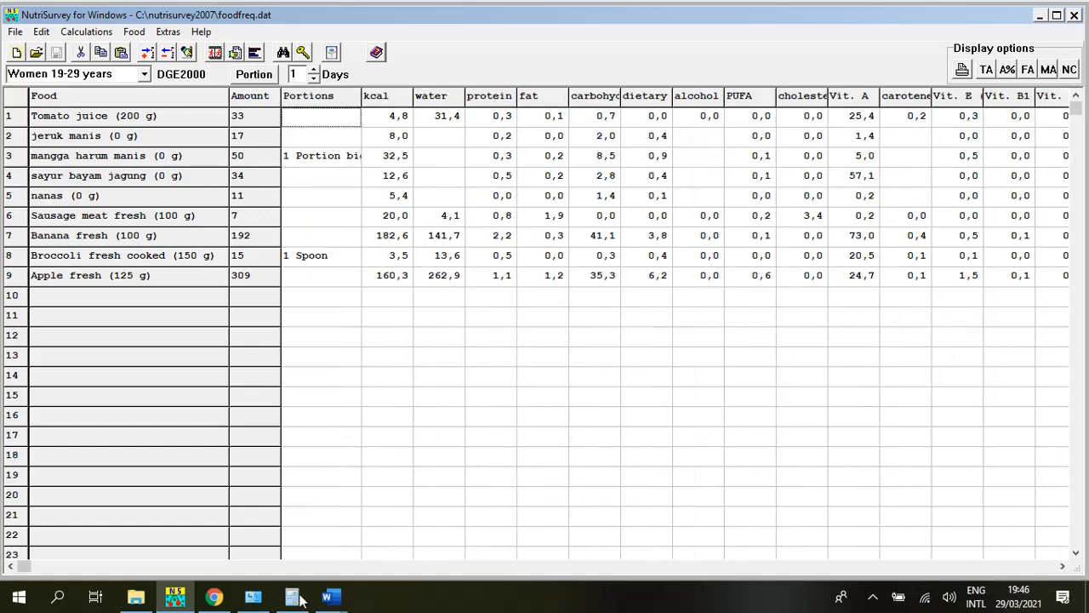
pyautogui.moveTo(17, 565); pyautogui.dragTo(1049, 565)
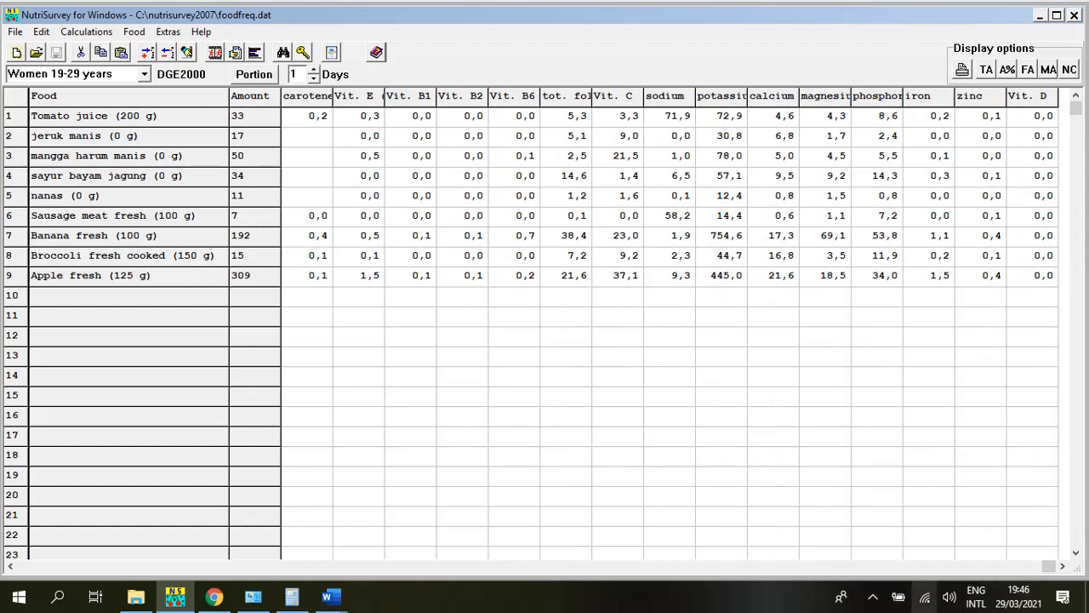
pyautogui.click(900, 602)
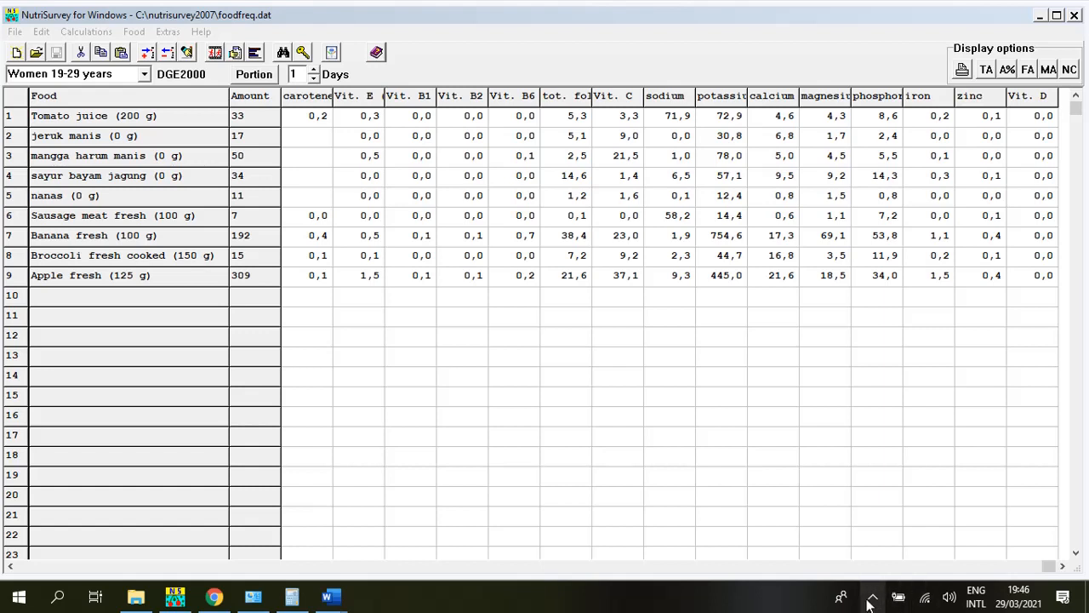
pyautogui.click(874, 600)
pyautogui.click(912, 532)
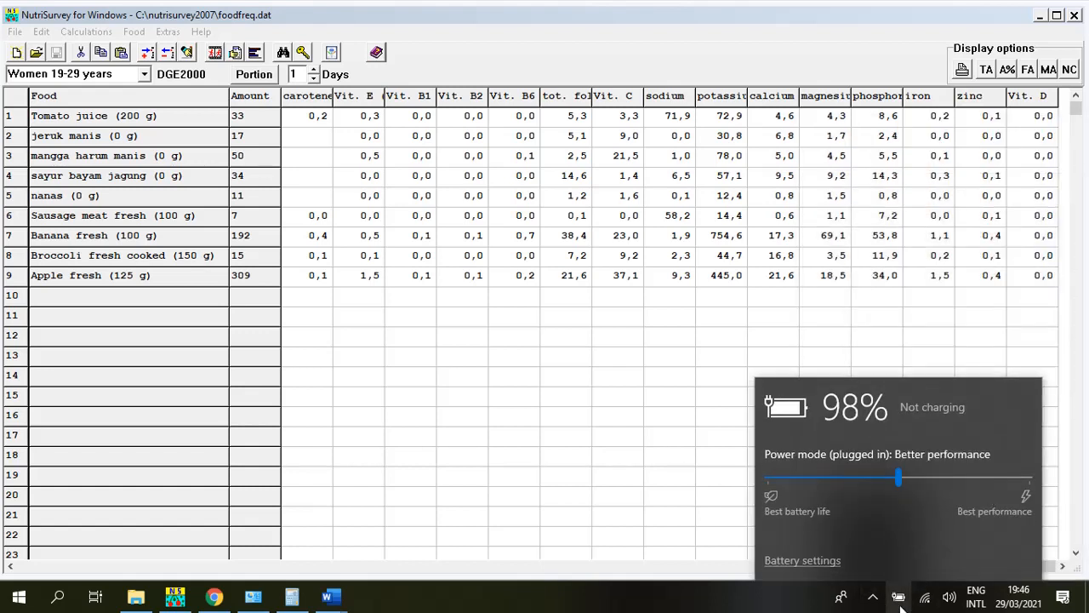
pyautogui.click(871, 598)
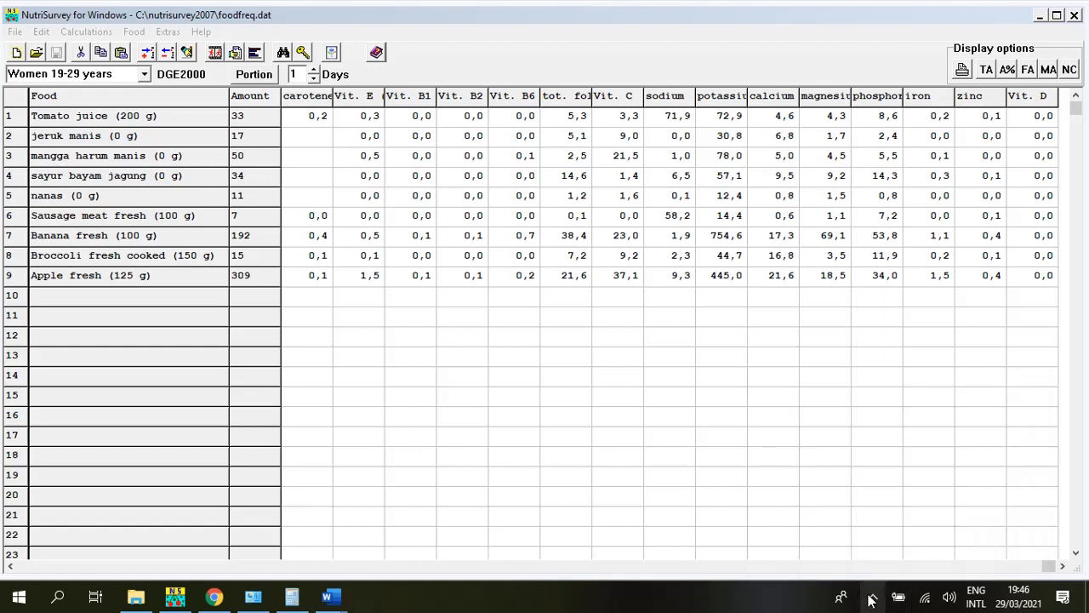
pyautogui.click(872, 600)
pyautogui.click(904, 534)
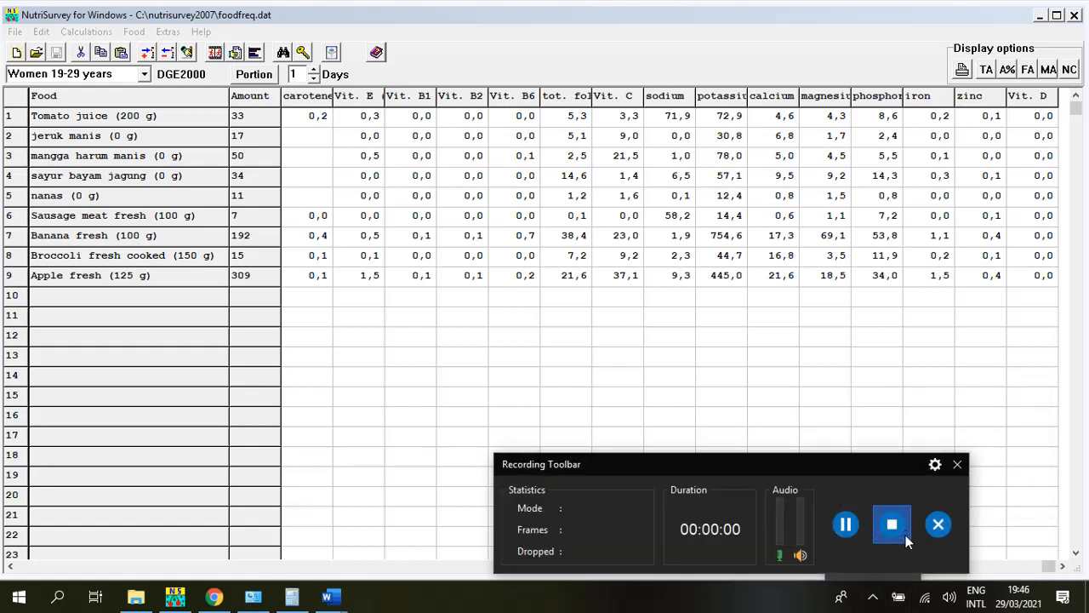